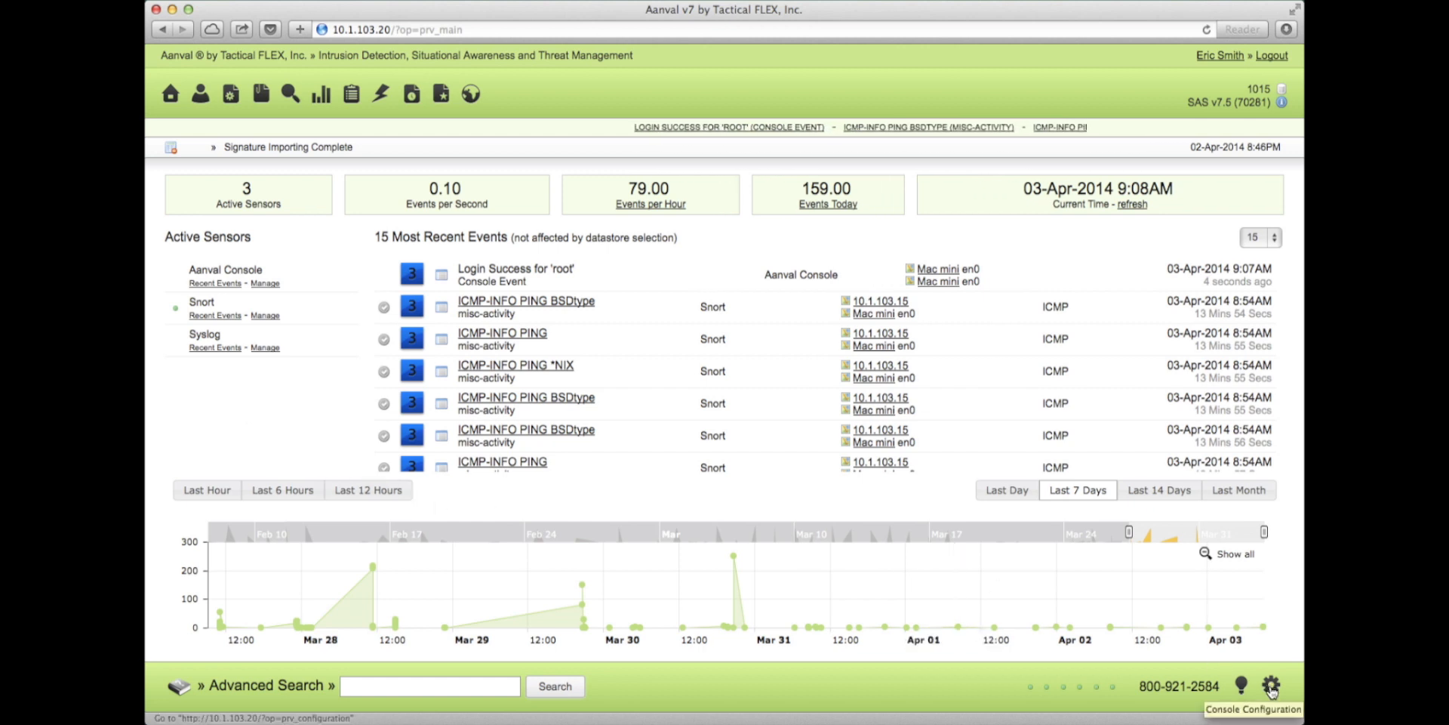
# - Open Signature Management in the console configuration and look through the browser-chrome.rules signatures
pyautogui.click(1272, 687)
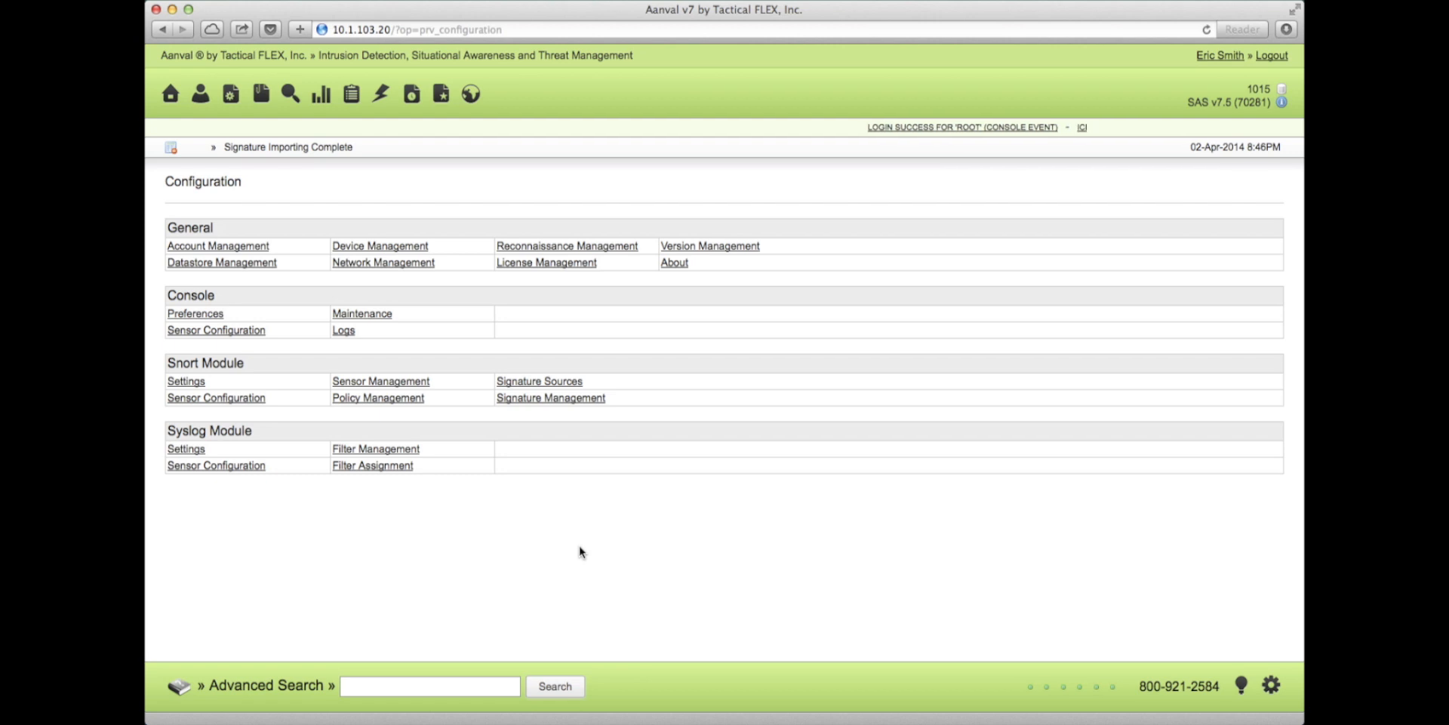
pyautogui.click(542, 405)
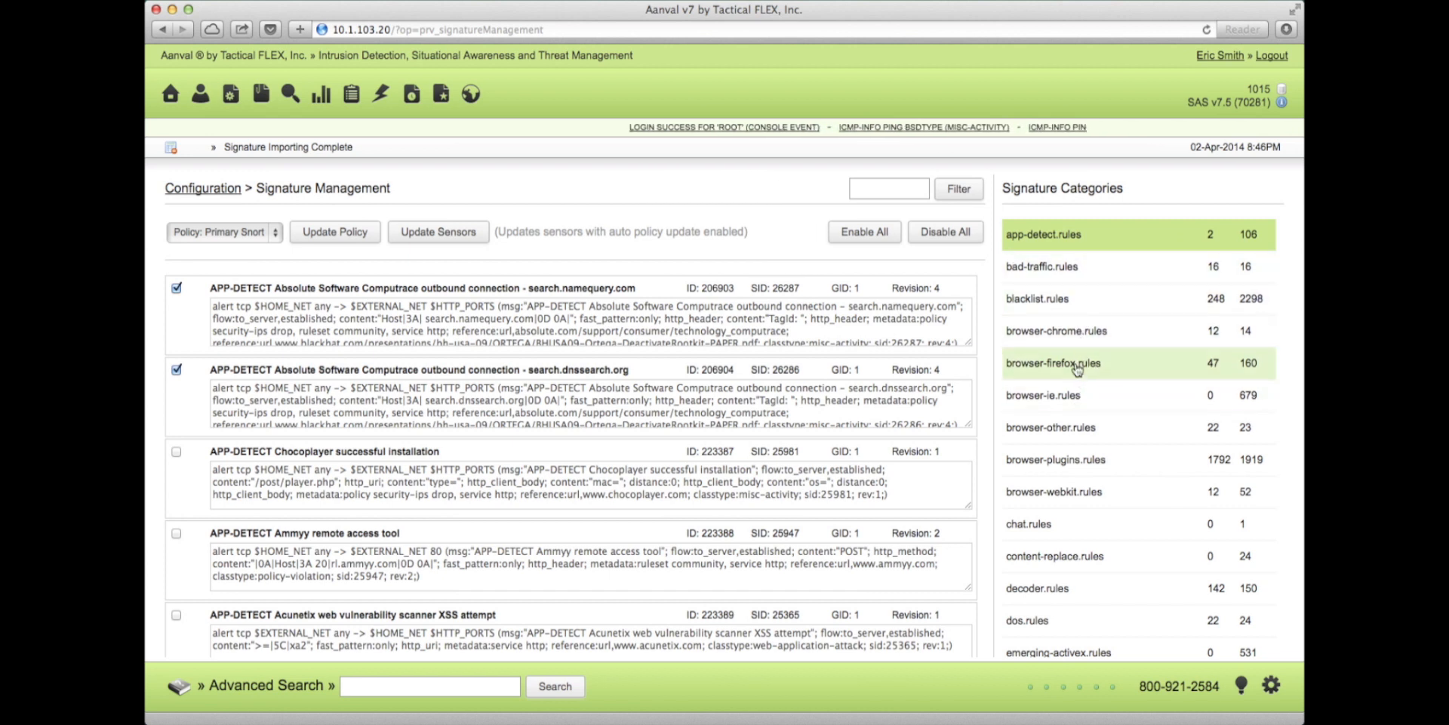
pyautogui.click(1037, 337)
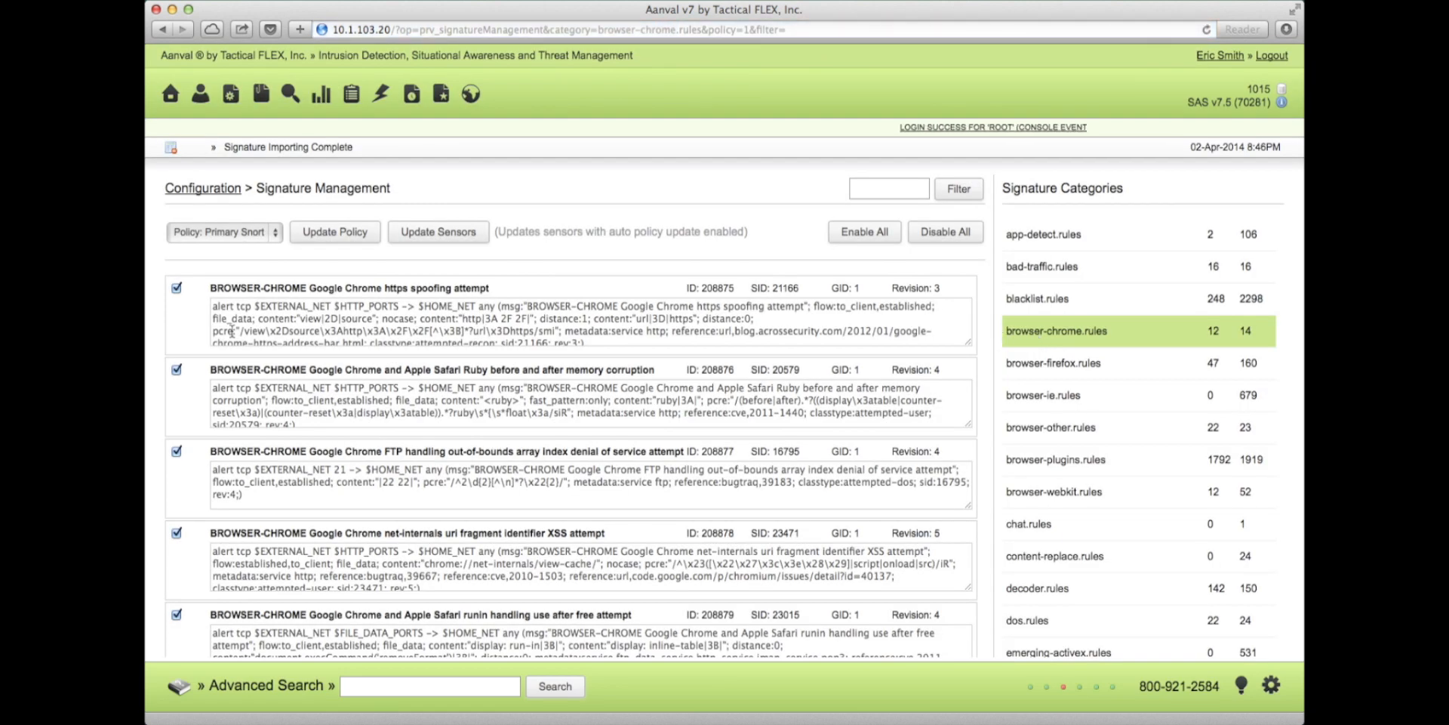
pyautogui.scroll(-3, 231, 331)
pyautogui.scroll(3, 231, 331)
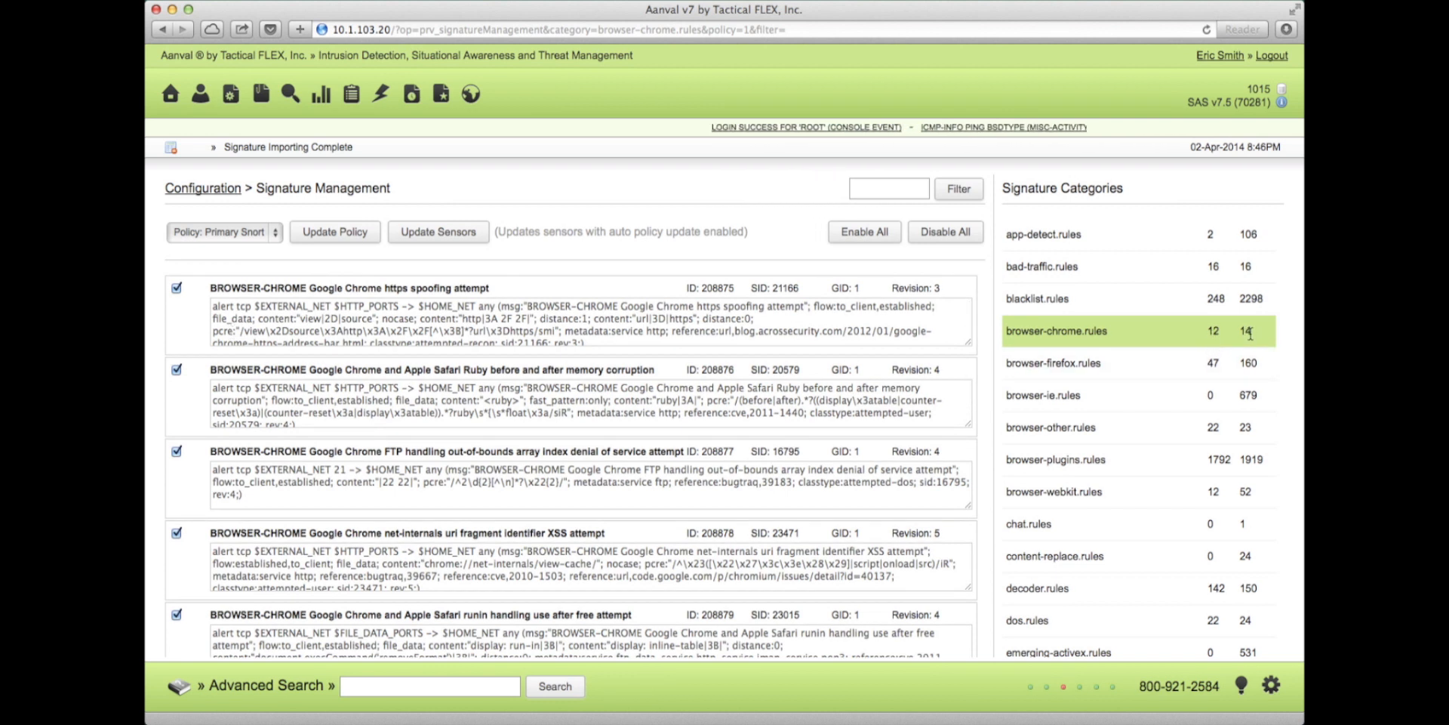
# - Examine the enable checkboxes of the first two browser-chrome signatures and the policies available for signature assignment
pyautogui.click(177, 289)
pyautogui.click(176, 370)
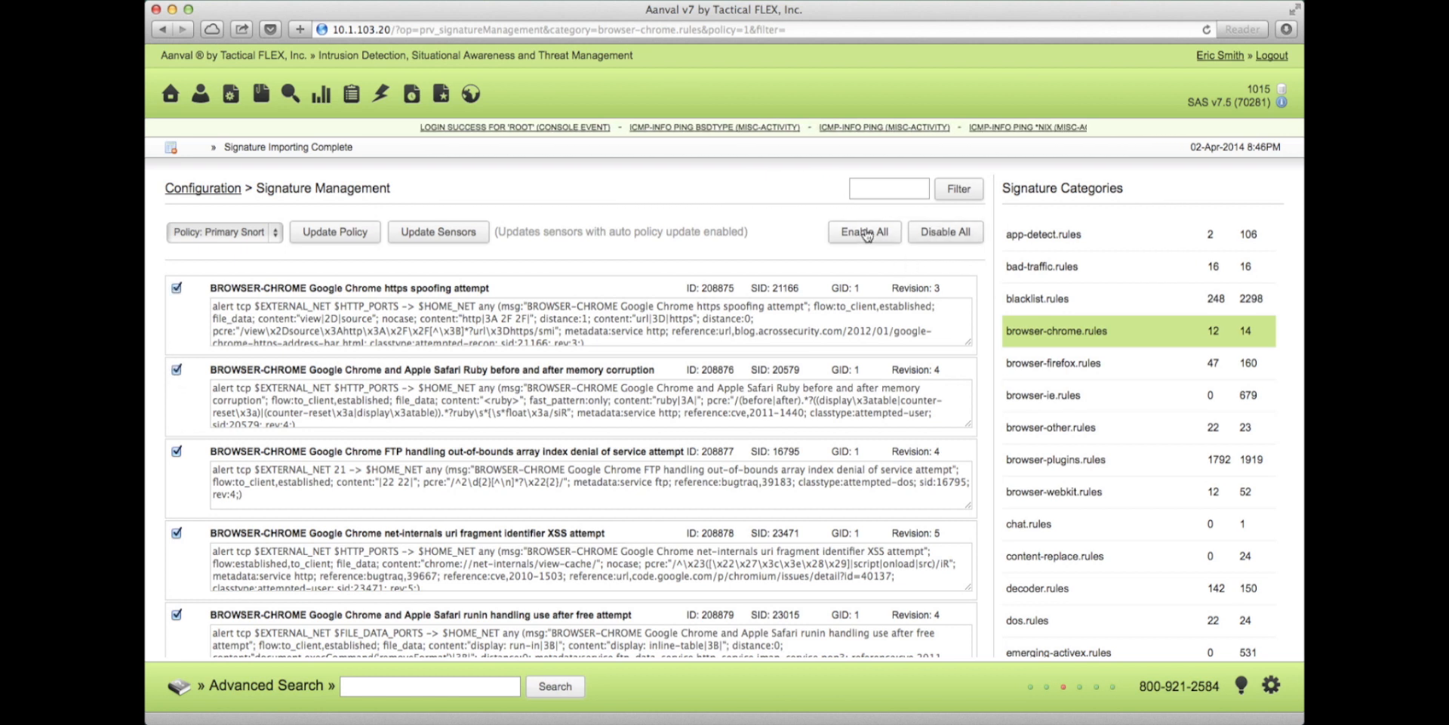
pyautogui.click(235, 237)
pyautogui.click(235, 239)
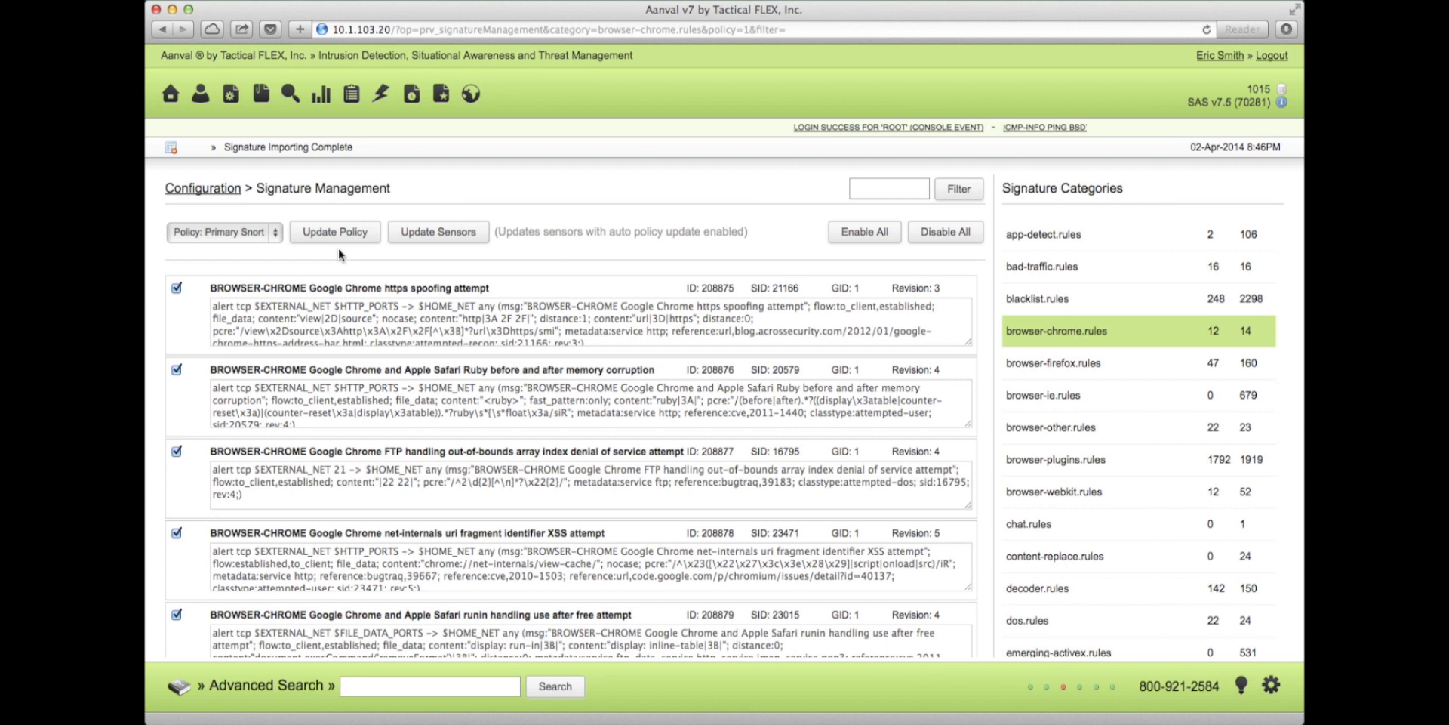
# - Open the Snort module's Sensor Management, select the Snort sensor and review the SMT messages that can be sent to it
pyautogui.click(200, 190)
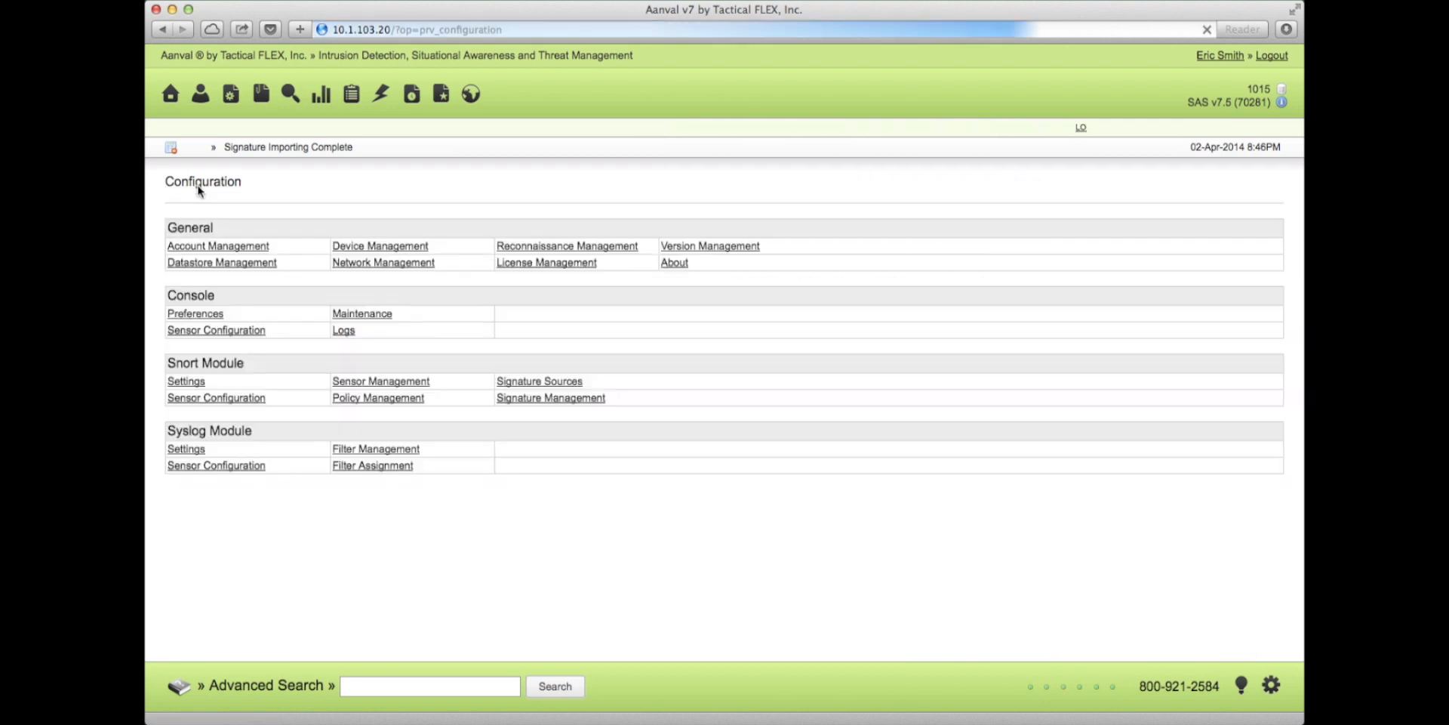
pyautogui.click(349, 383)
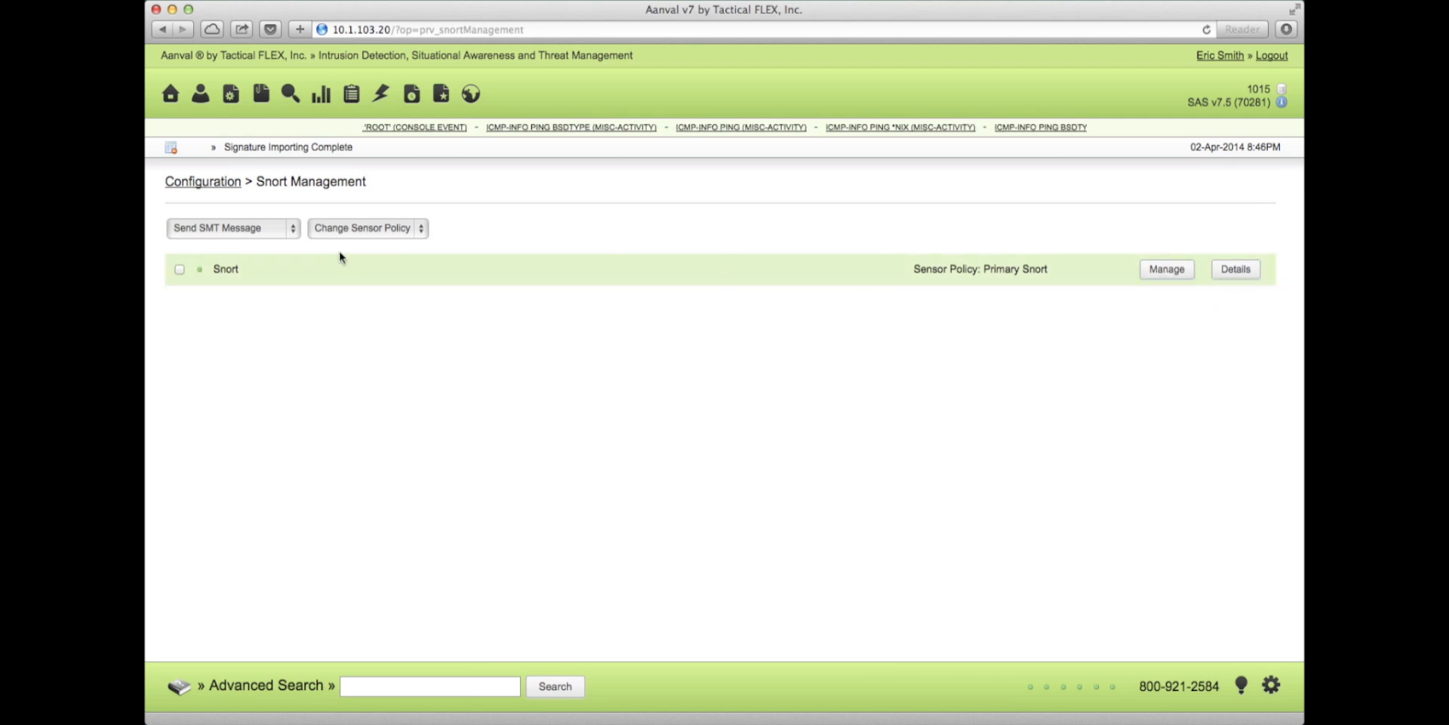
pyautogui.click(178, 268)
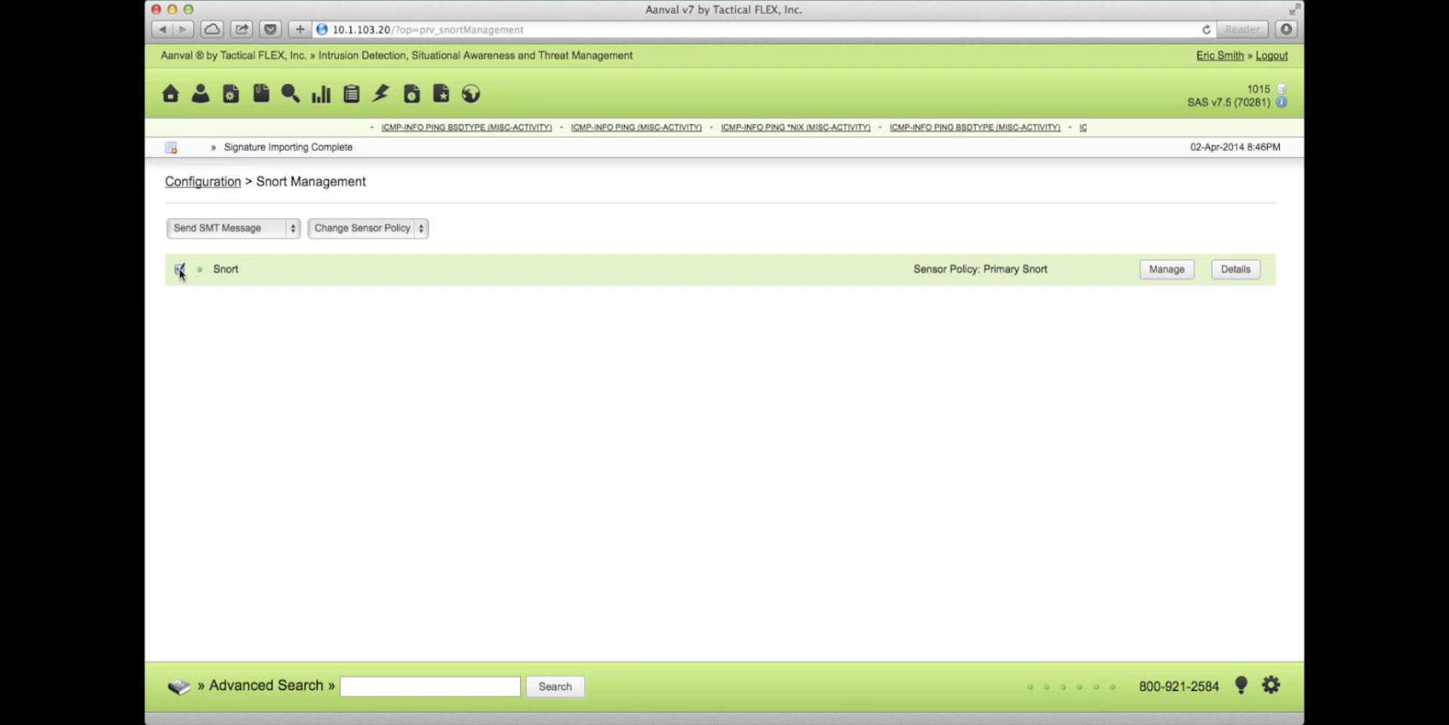
pyautogui.click(216, 234)
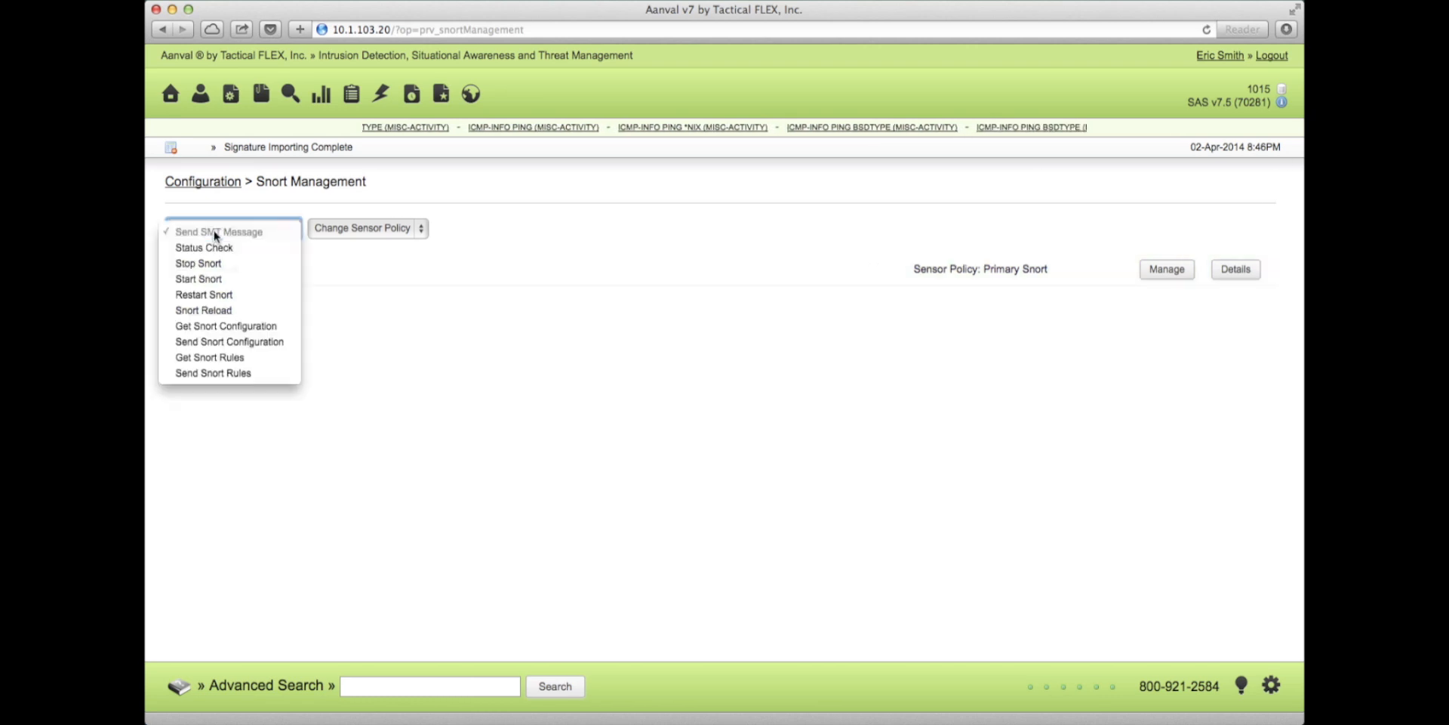
pyautogui.click(217, 231)
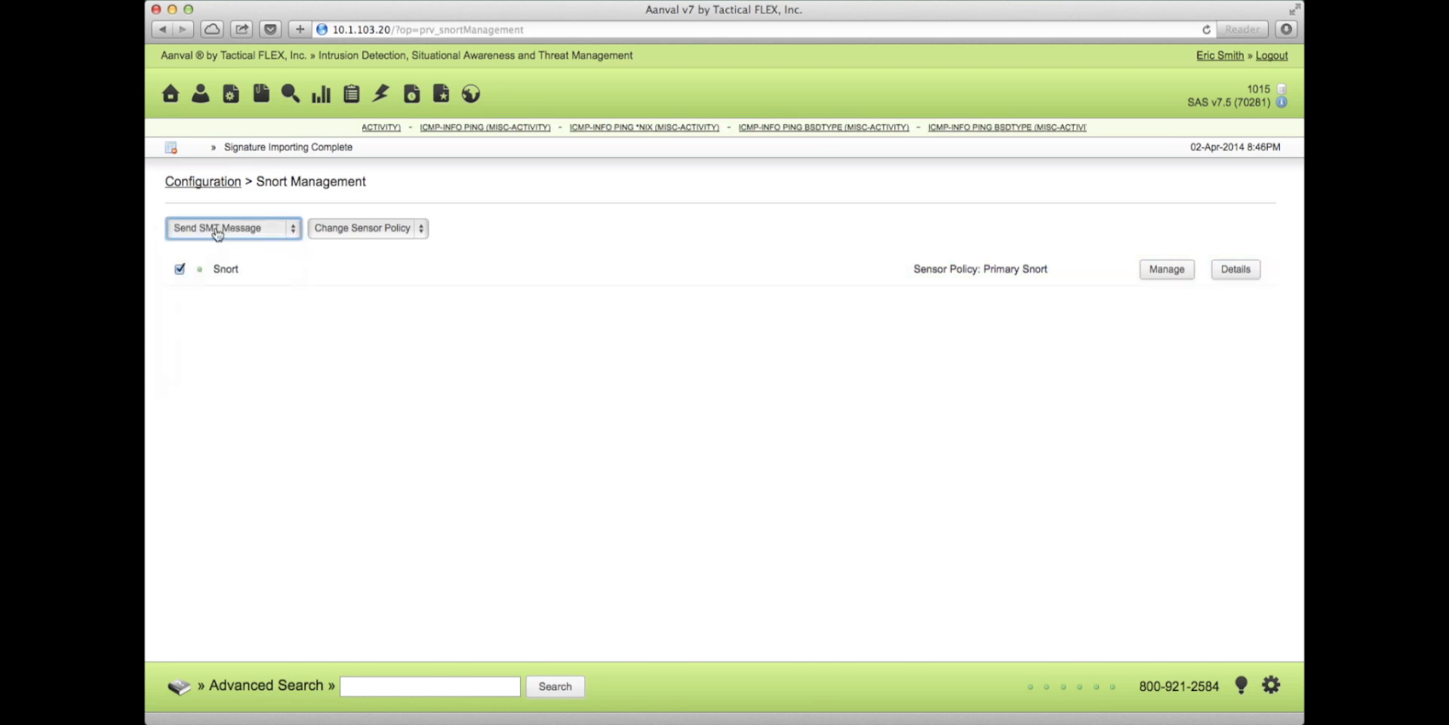
# - Open the Snort sensor's management settings and review its sensor policy choices
pyautogui.click(1167, 270)
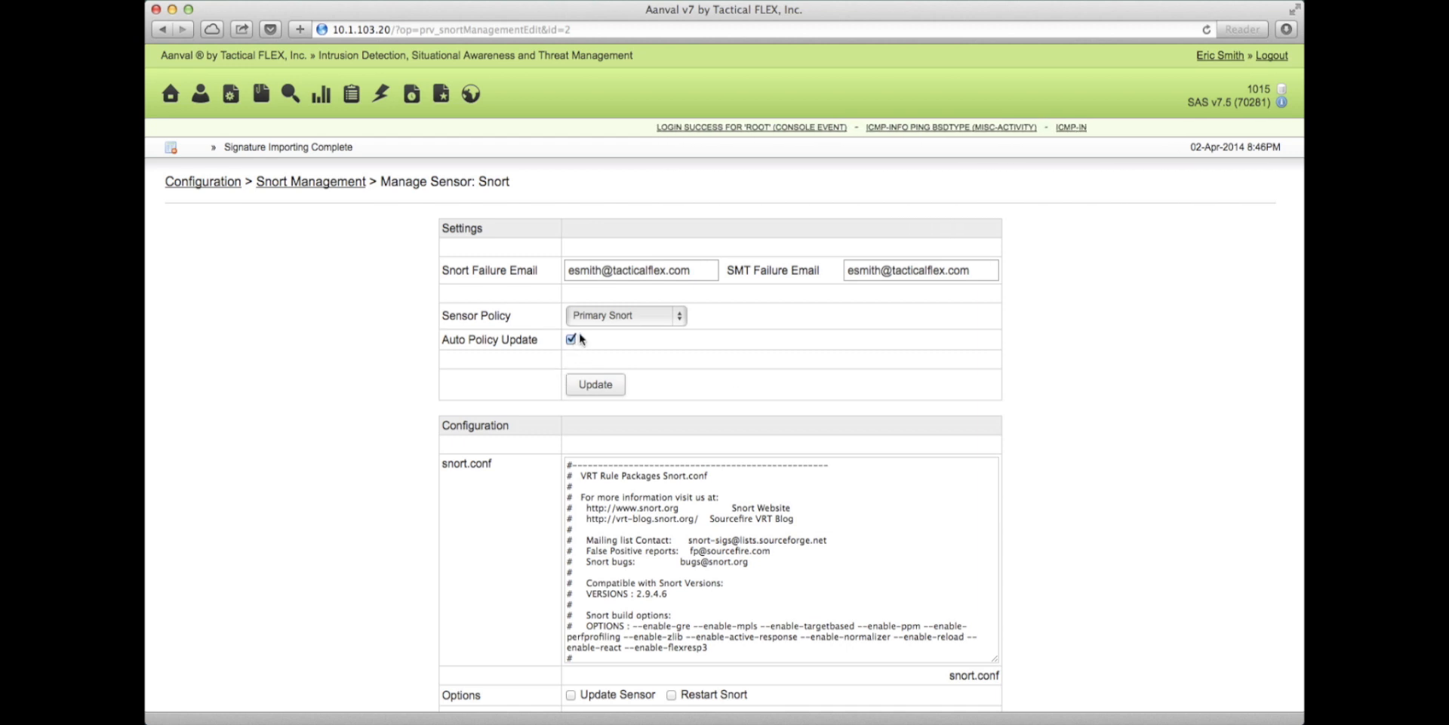
pyautogui.click(613, 317)
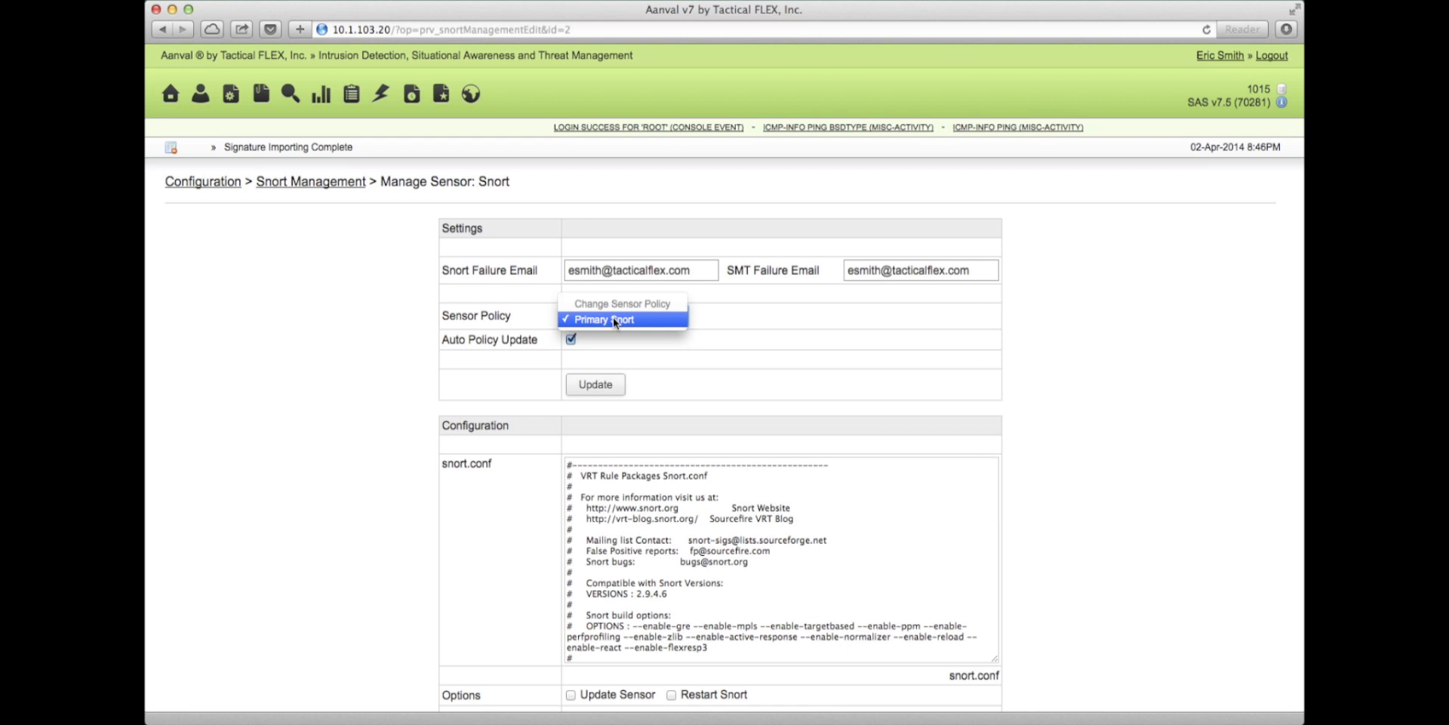
pyautogui.click(613, 318)
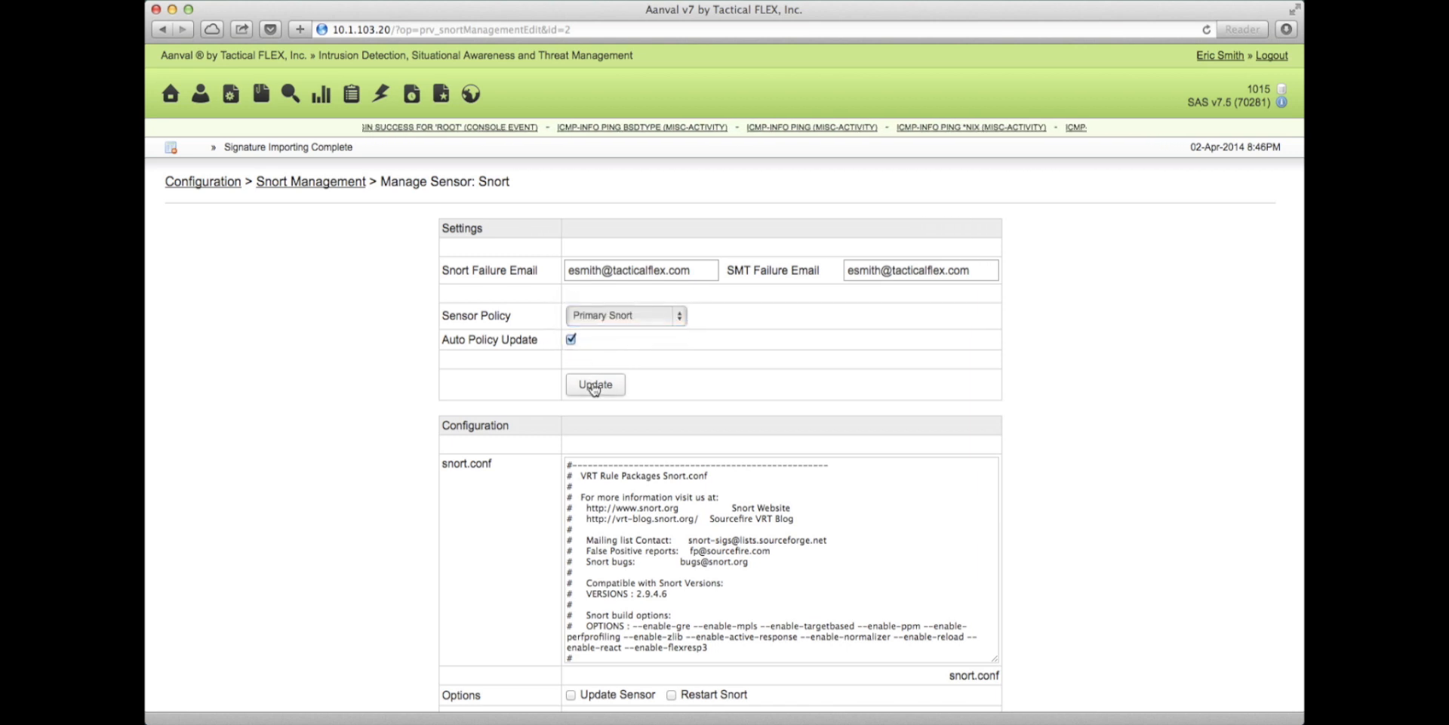
# - Revisit Signature Management through the configuration page and examine its policy and sensor update options
pyautogui.click(196, 185)
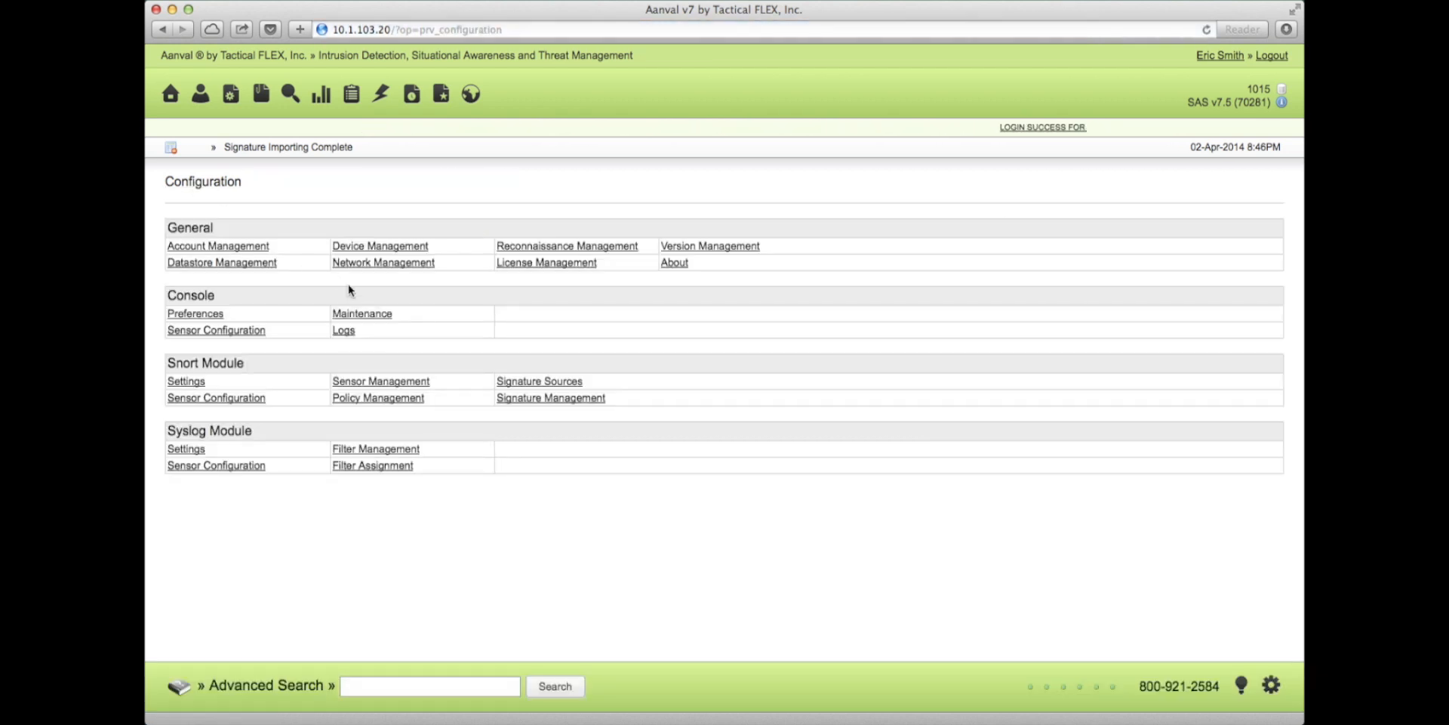
pyautogui.click(528, 399)
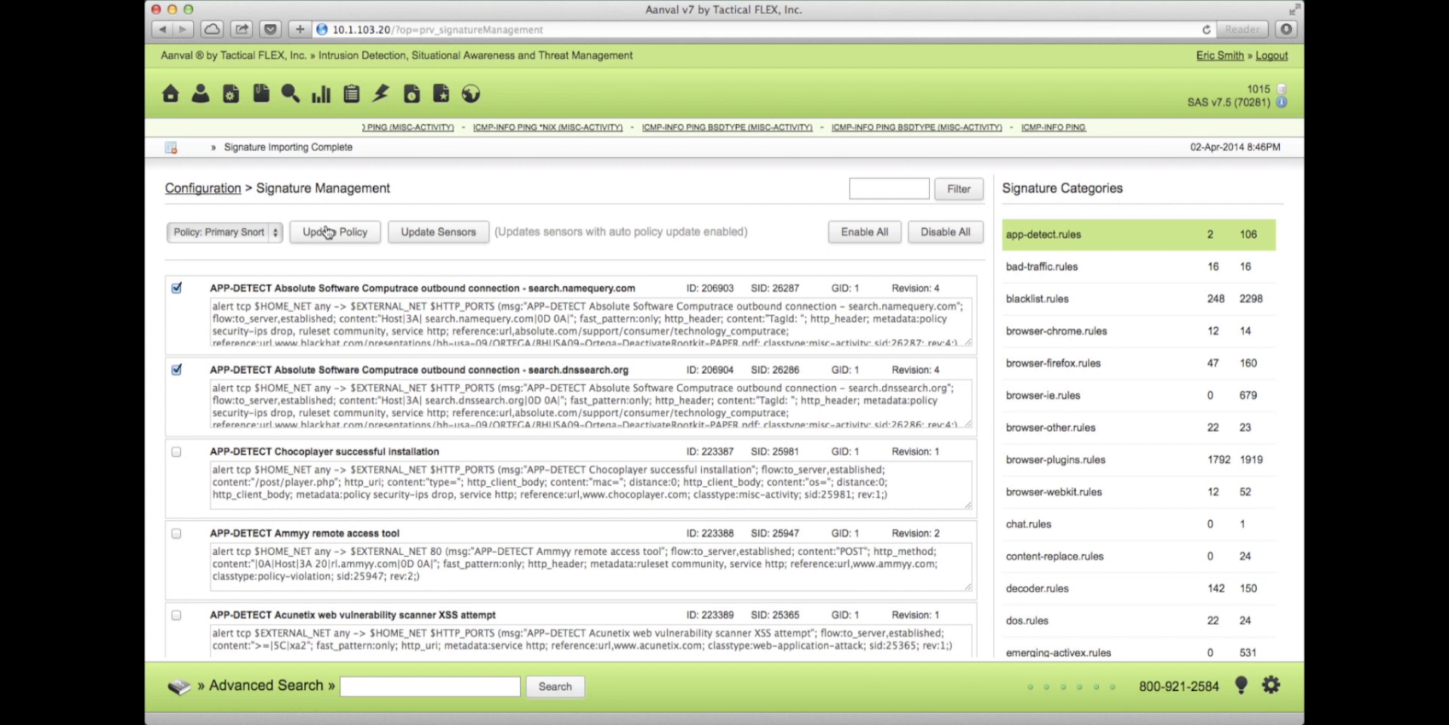
pyautogui.click(210, 192)
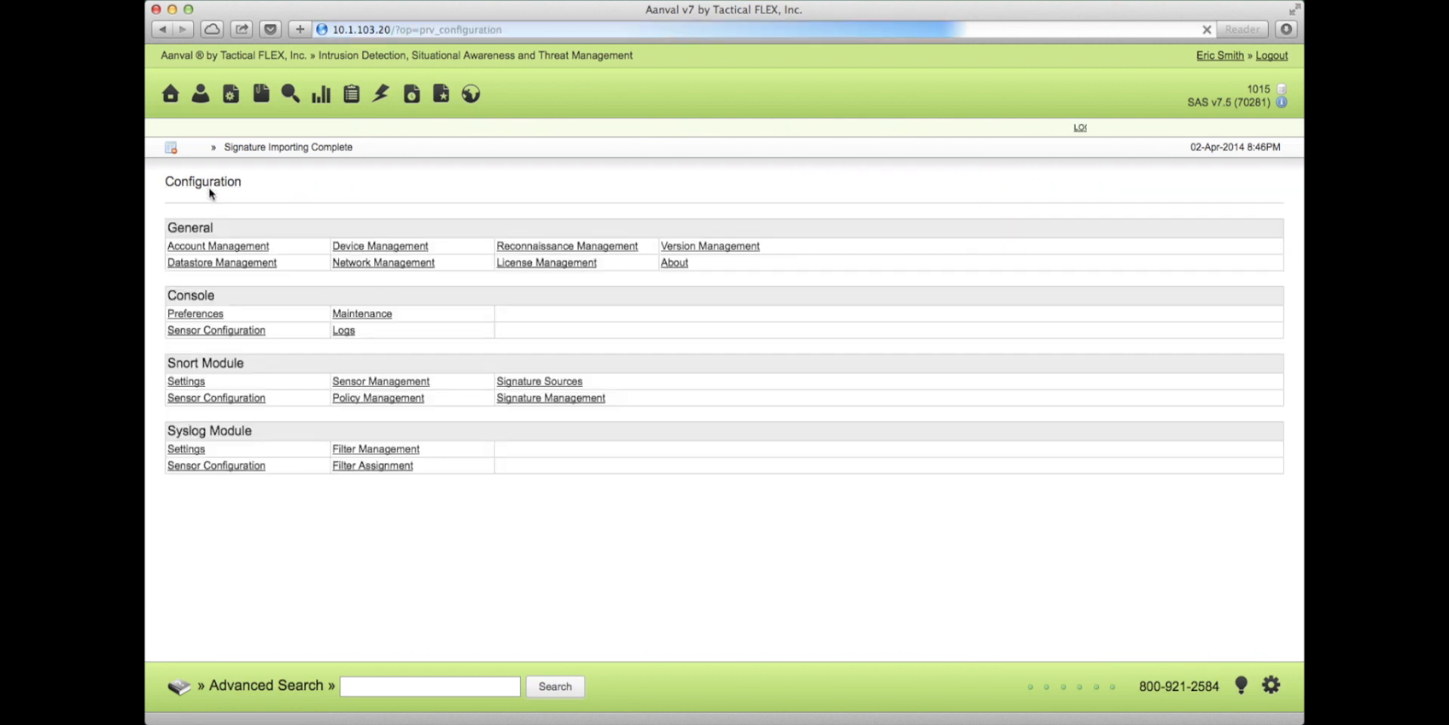
# - Return to Sensor Management and send the Get Snort Rules message to the selected Snort sensor
pyautogui.click(357, 383)
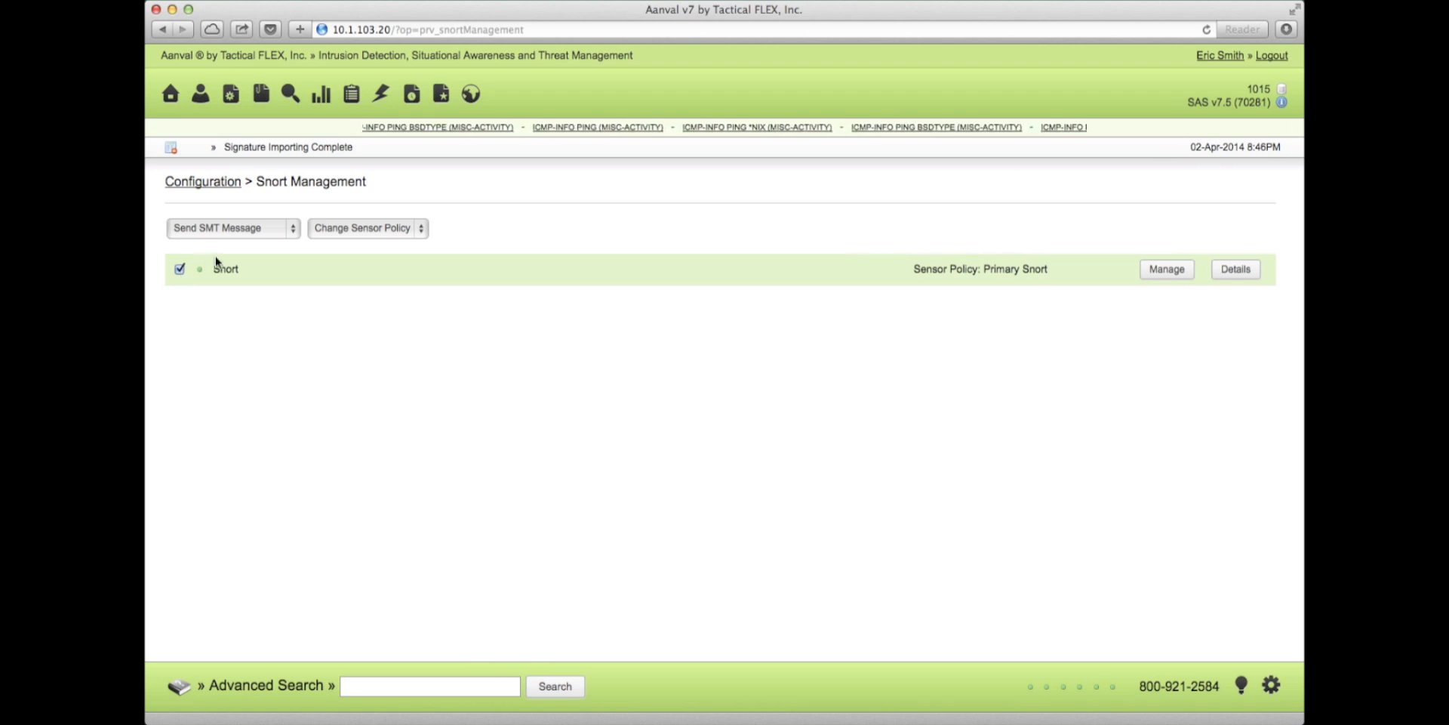
pyautogui.click(221, 229)
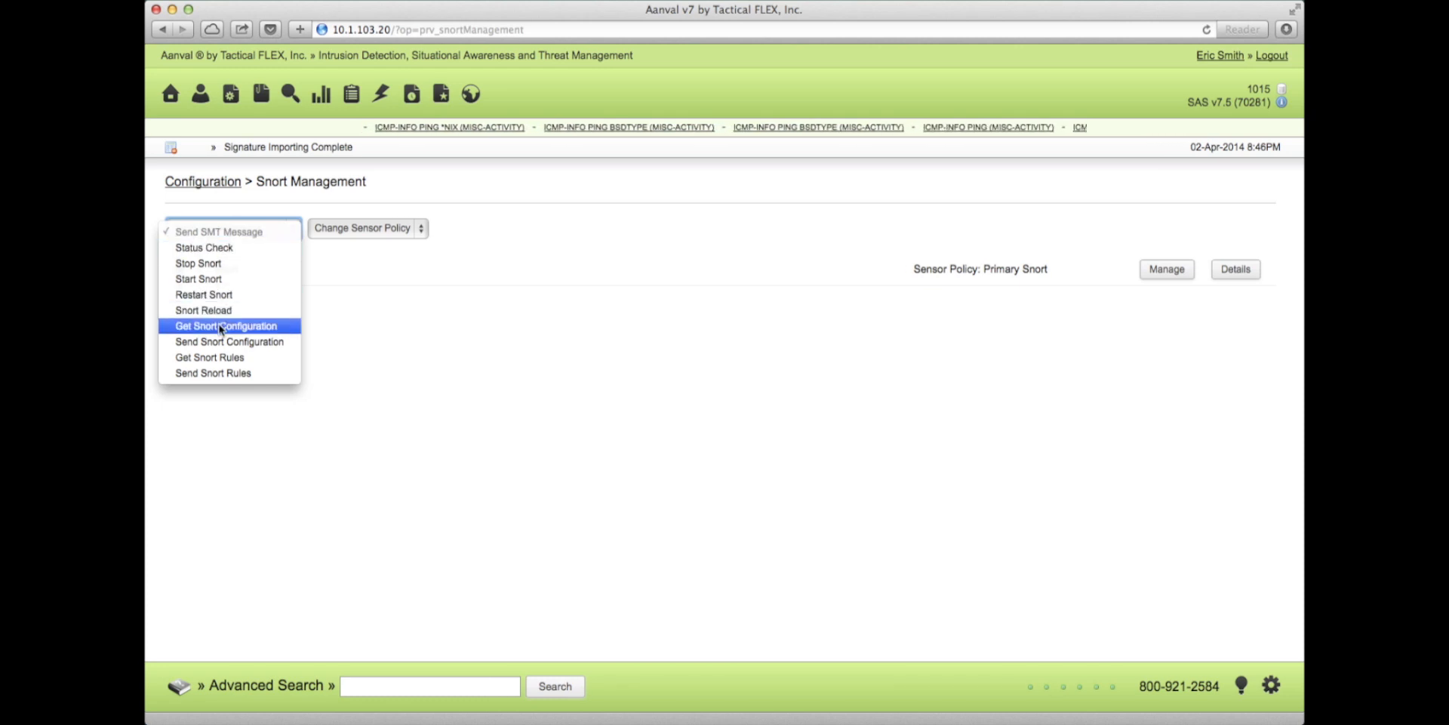
pyautogui.click(217, 358)
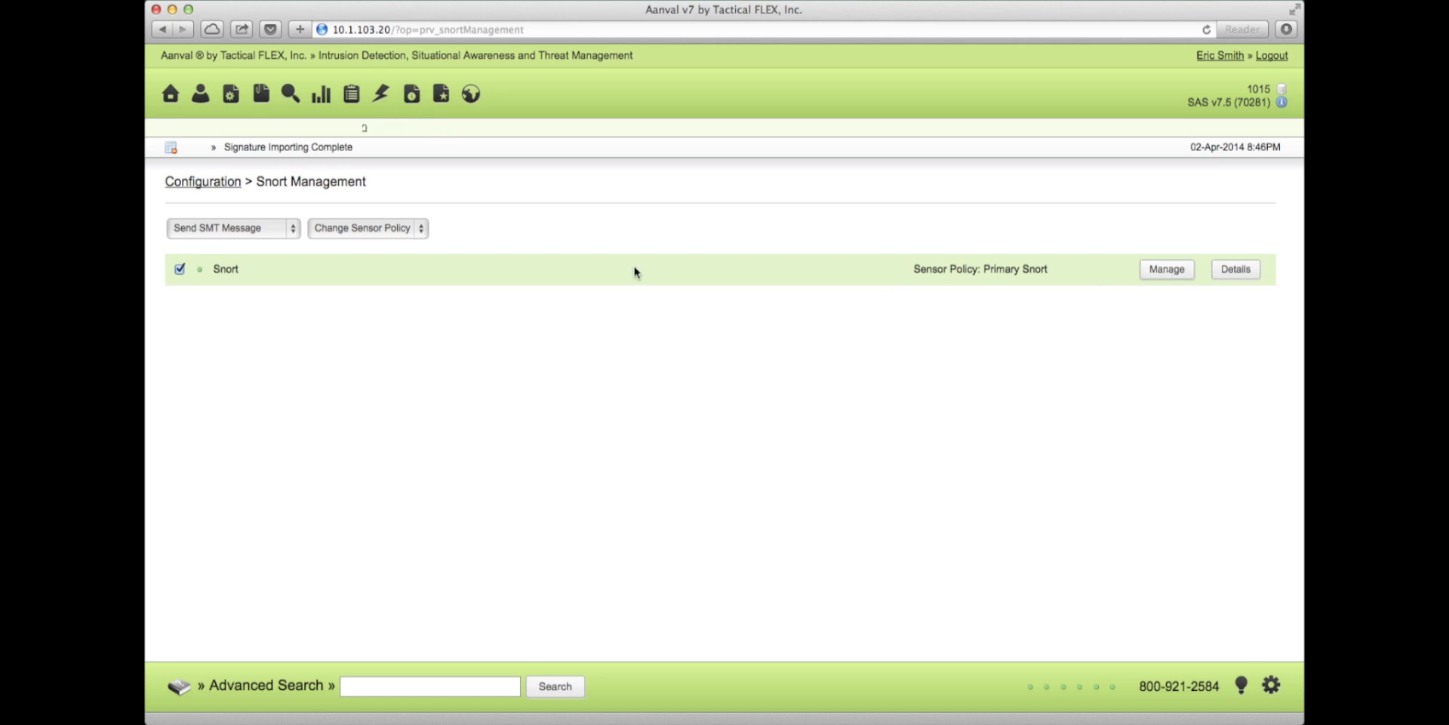
# - Check the remaining SMT messages for the Snort sensor, and examine the snort.conf configuration on its management page
pyautogui.click(277, 233)
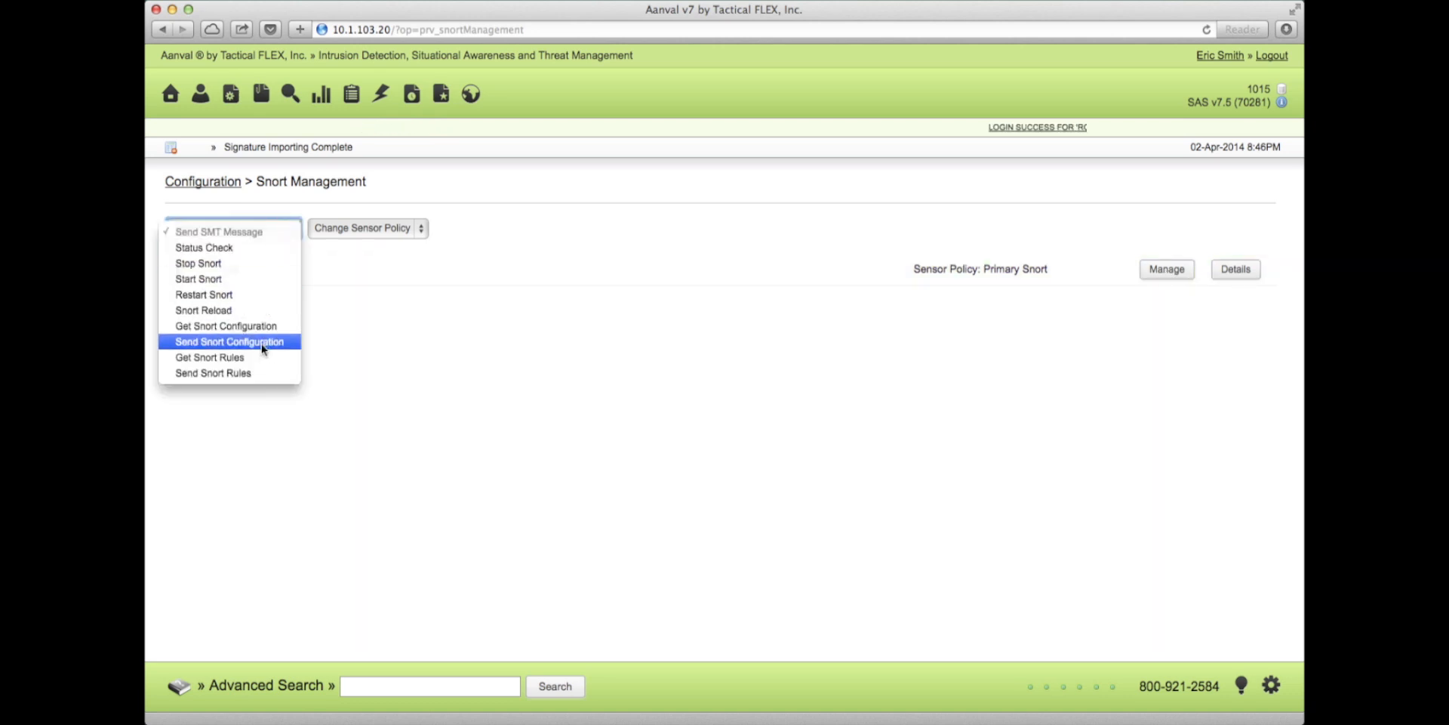
pyautogui.click(750, 311)
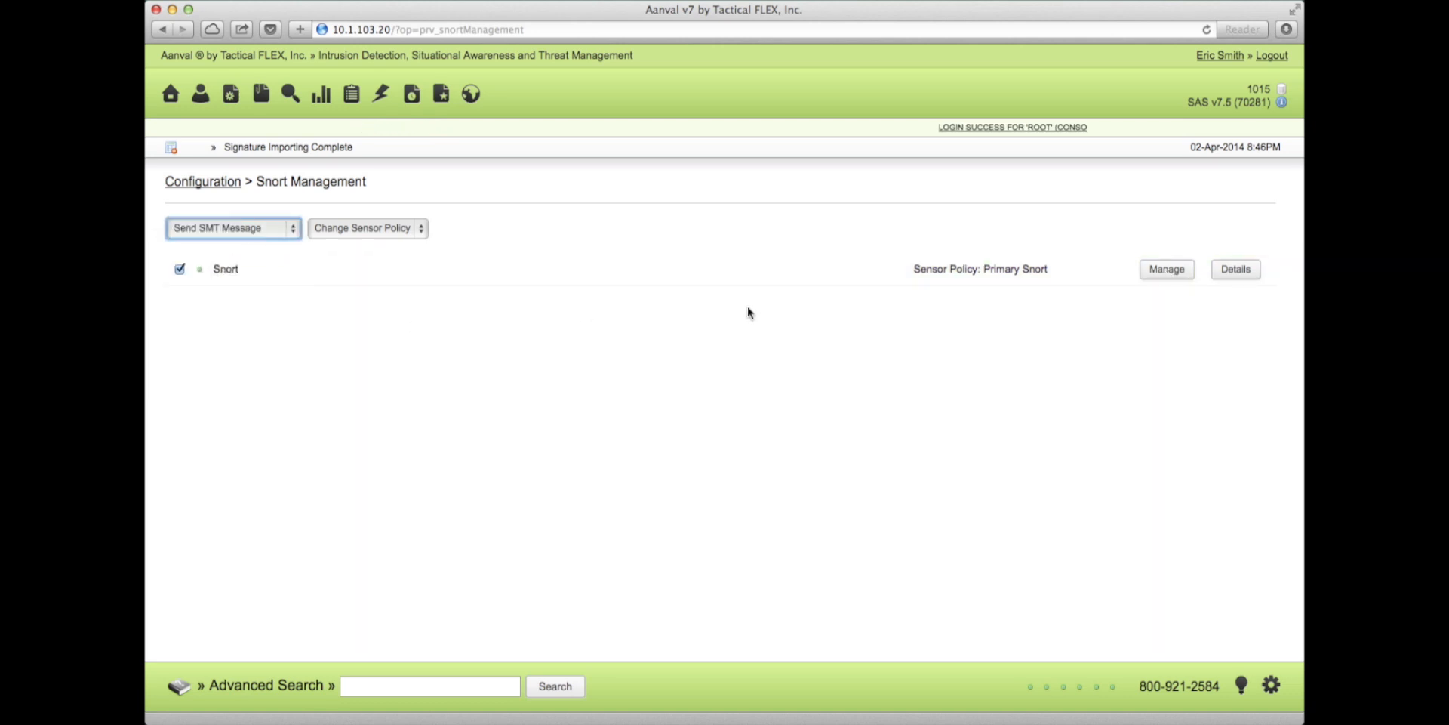
pyautogui.click(1179, 273)
pyautogui.scroll(-3, 739, 511)
pyautogui.scroll(4, 740, 512)
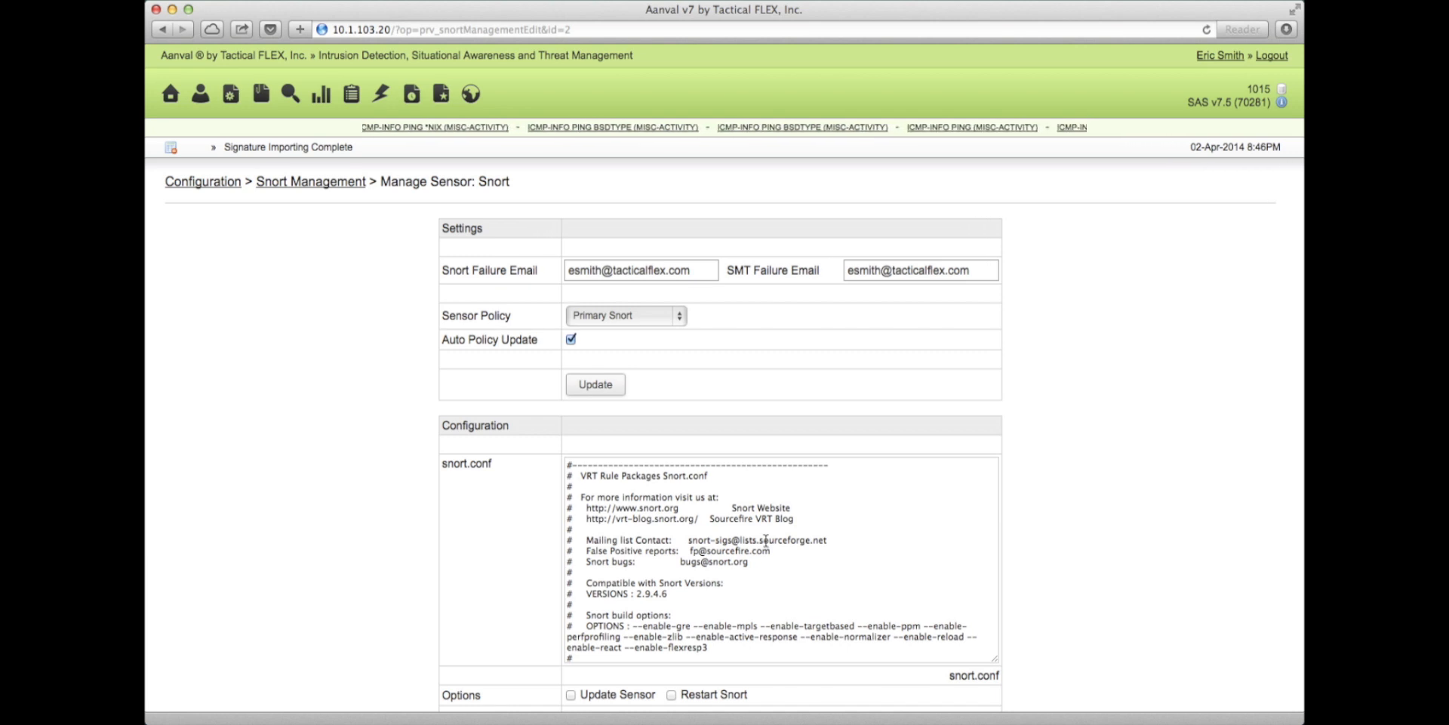
# - Open the Aanval Login action for editing in Action Management and examine its settings
pyautogui.click(211, 184)
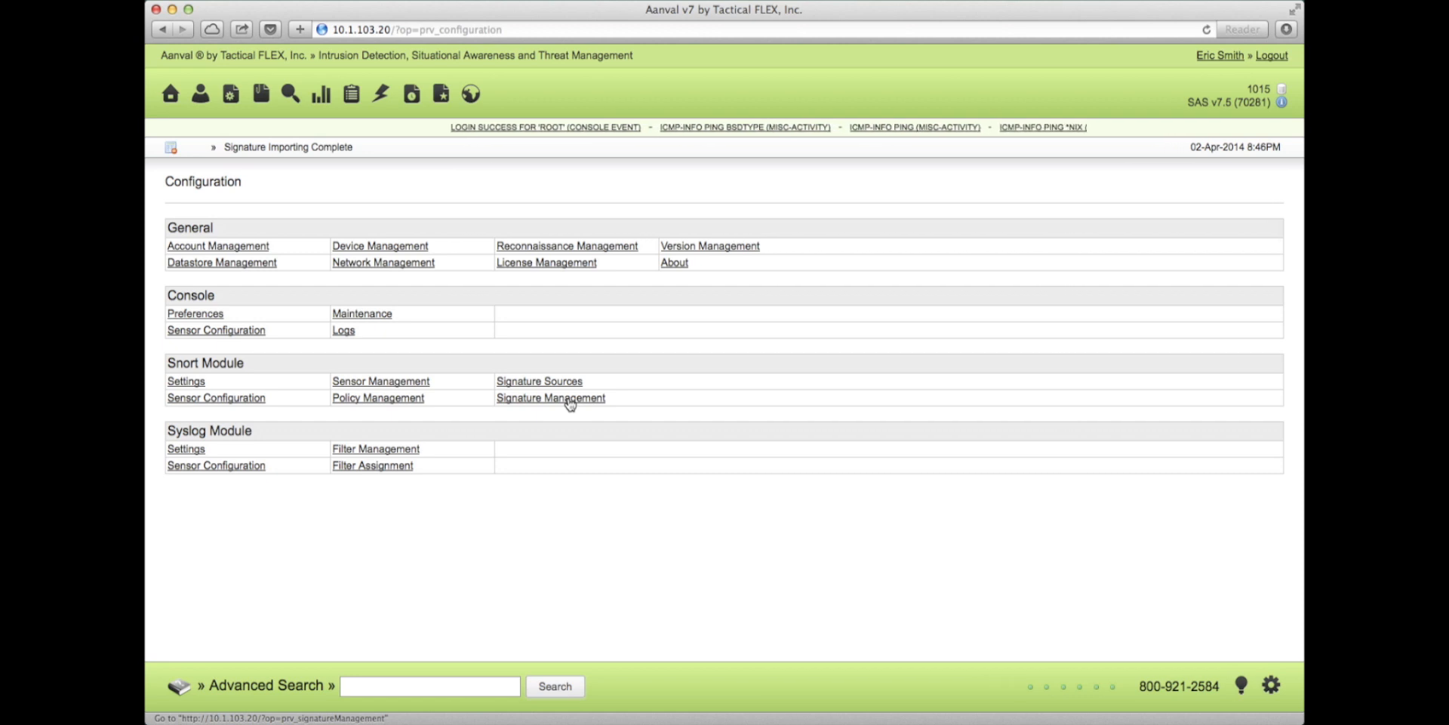
pyautogui.click(232, 99)
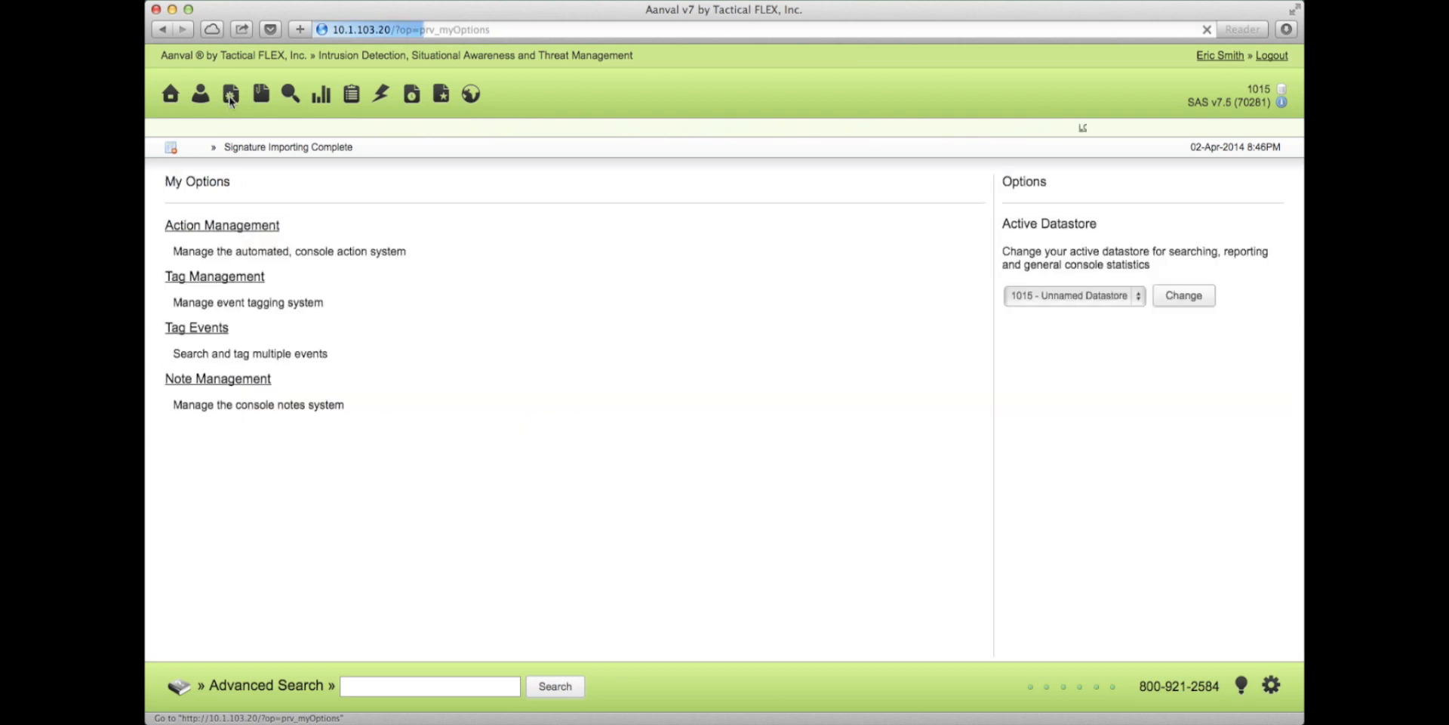
pyautogui.click(214, 227)
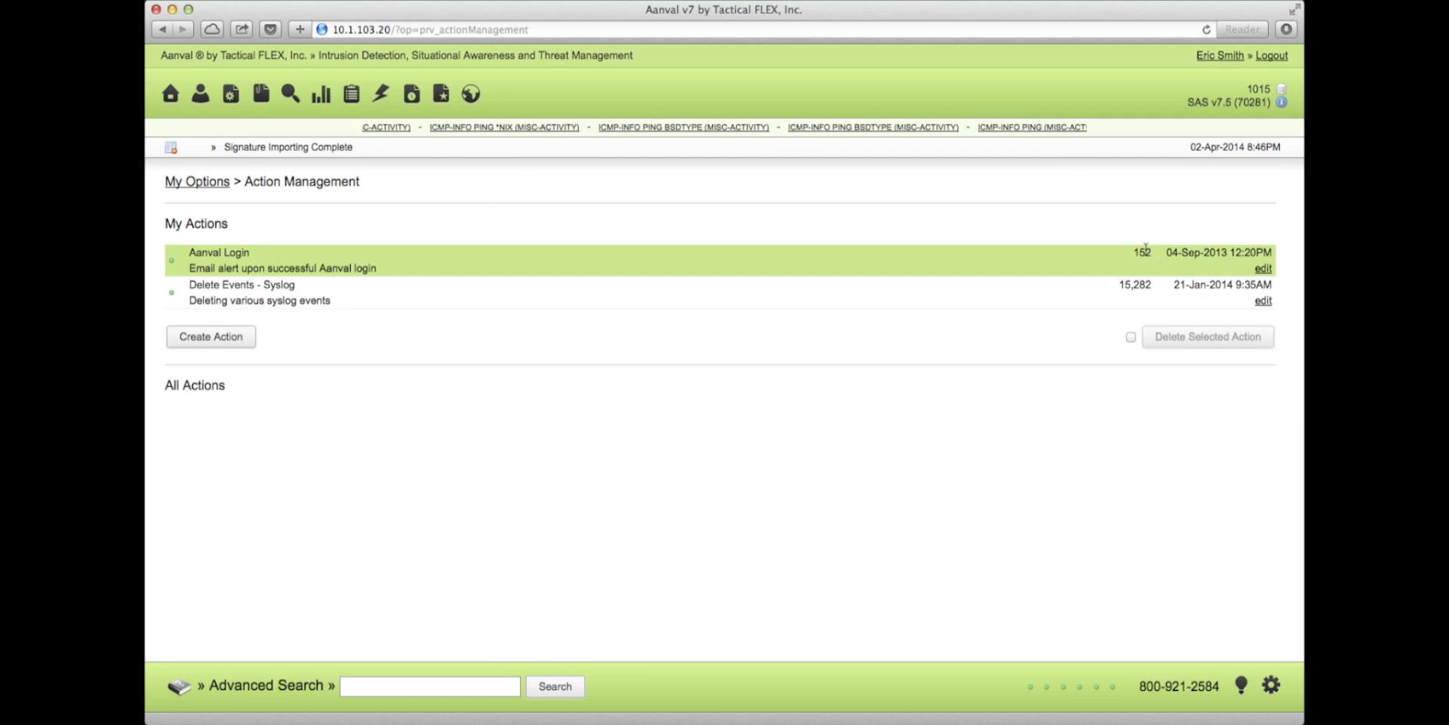
pyautogui.click(1262, 270)
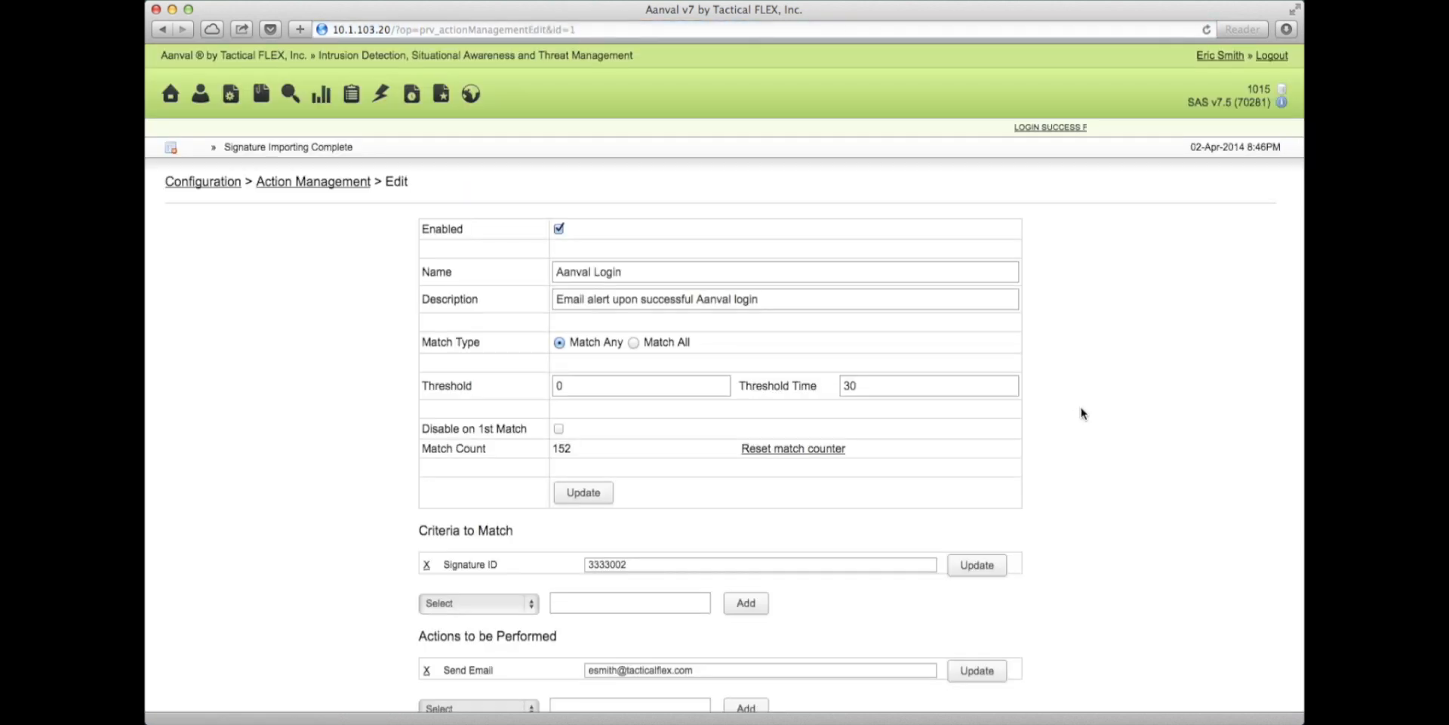
pyautogui.scroll(-3, 1079, 414)
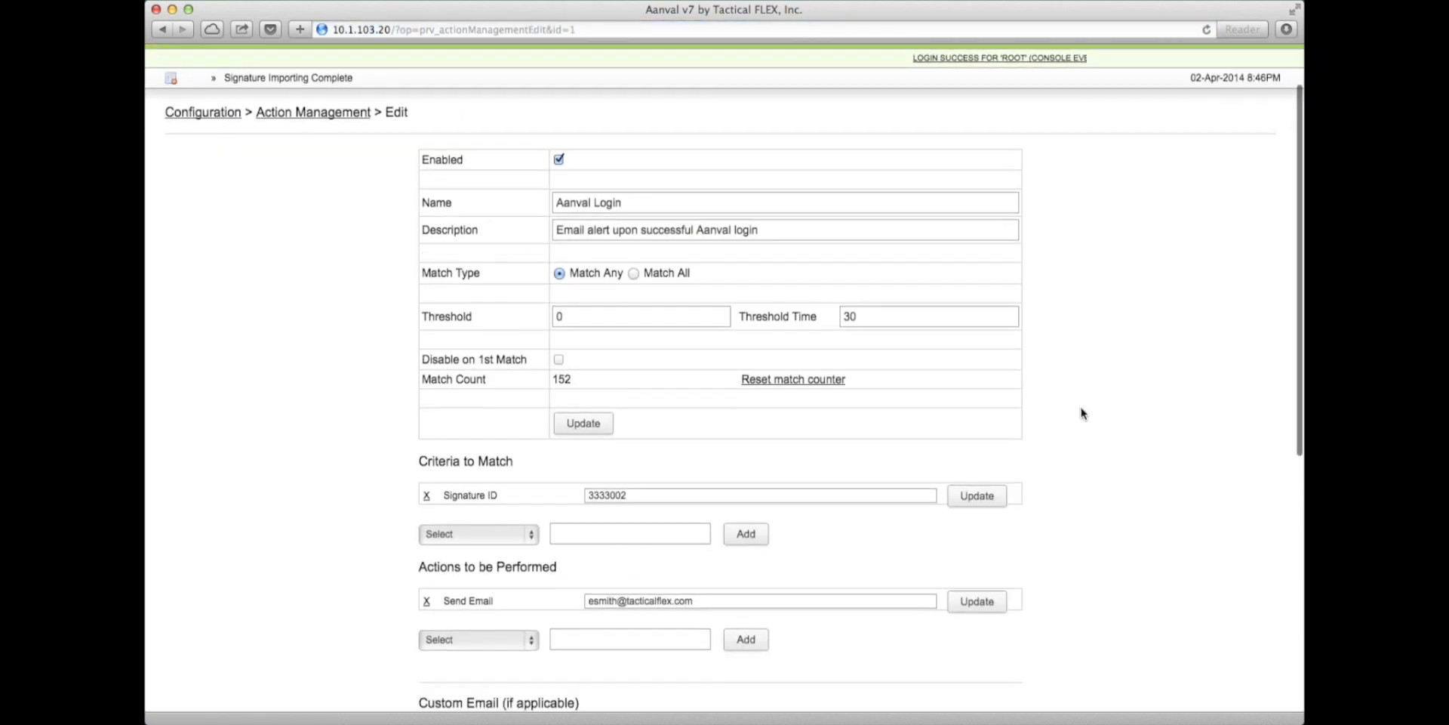
pyautogui.scroll(-2, 1081, 412)
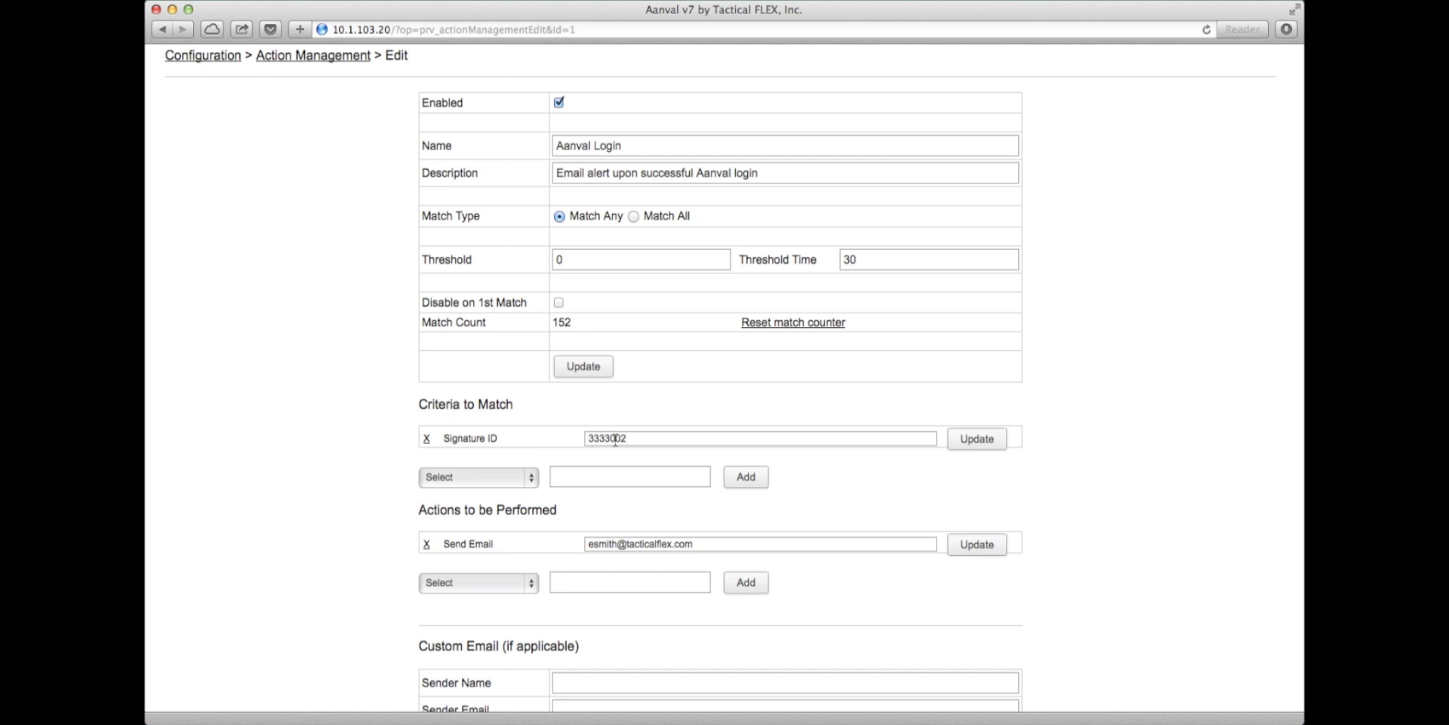
# - Review the criteria types that the Aanval Login action can match, leaving the new criterion unselected
pyautogui.click(476, 480)
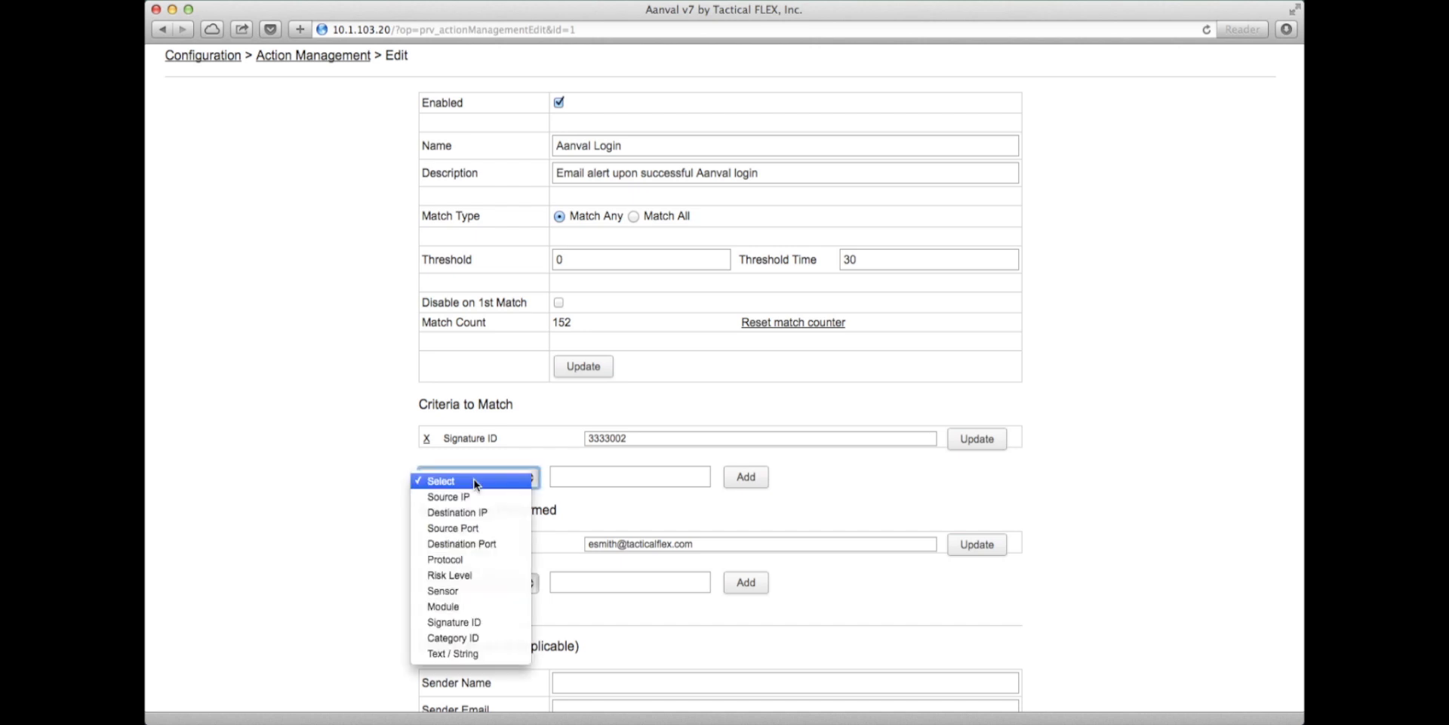
pyautogui.click(539, 452)
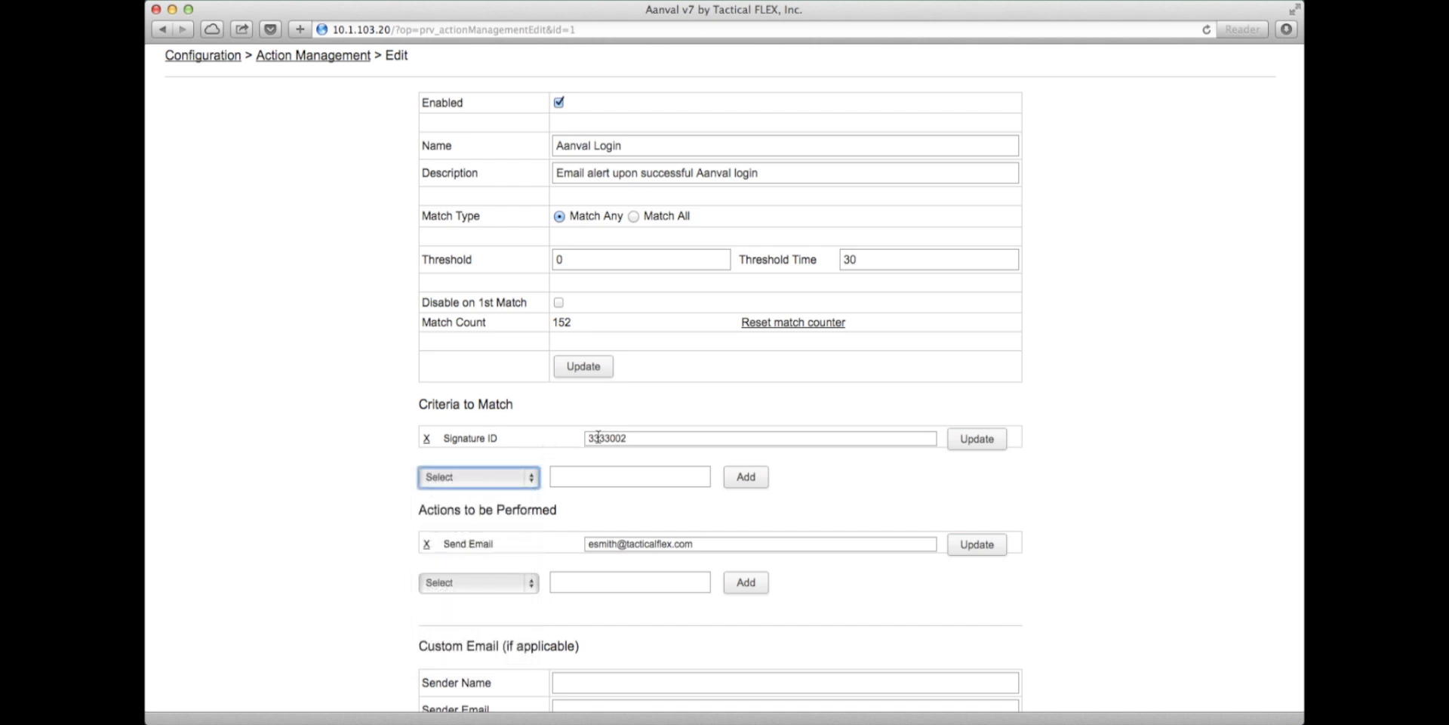
pyautogui.click(469, 482)
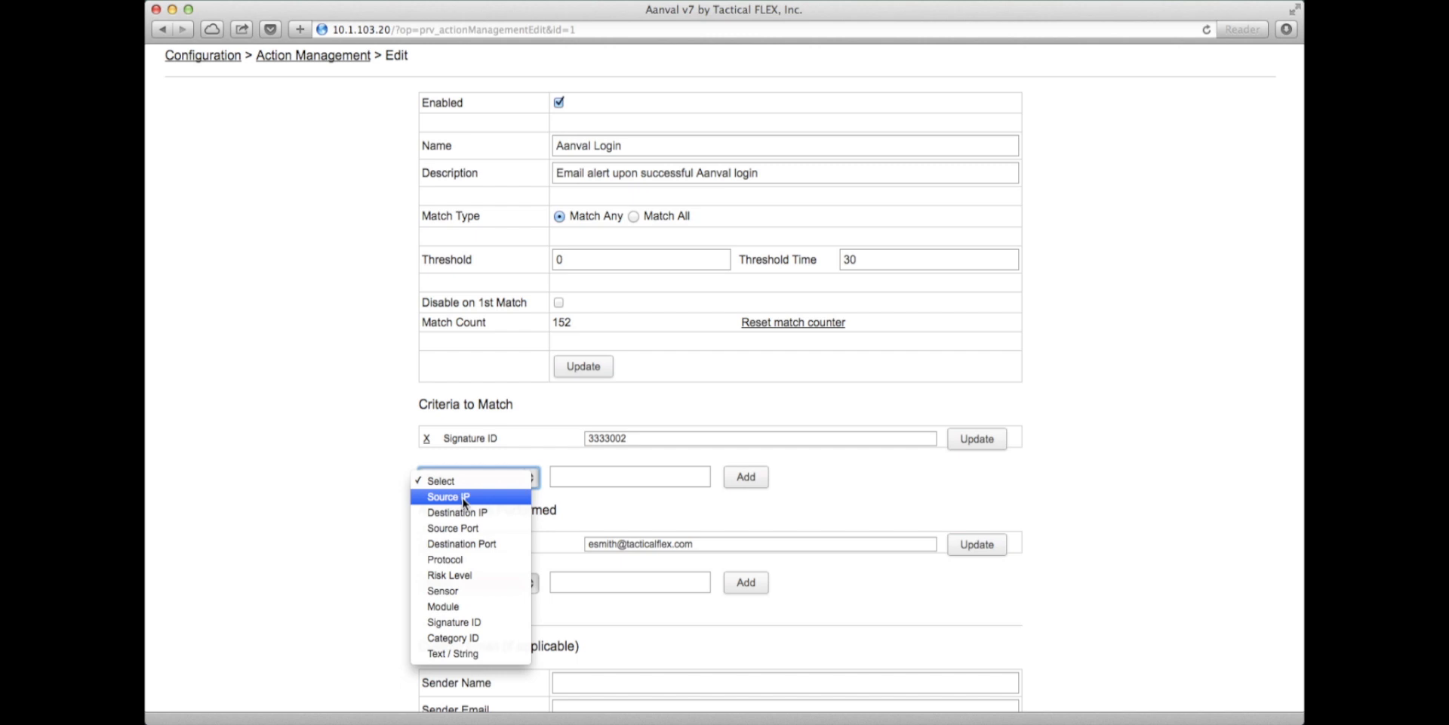
pyautogui.click(344, 461)
pyautogui.click(398, 457)
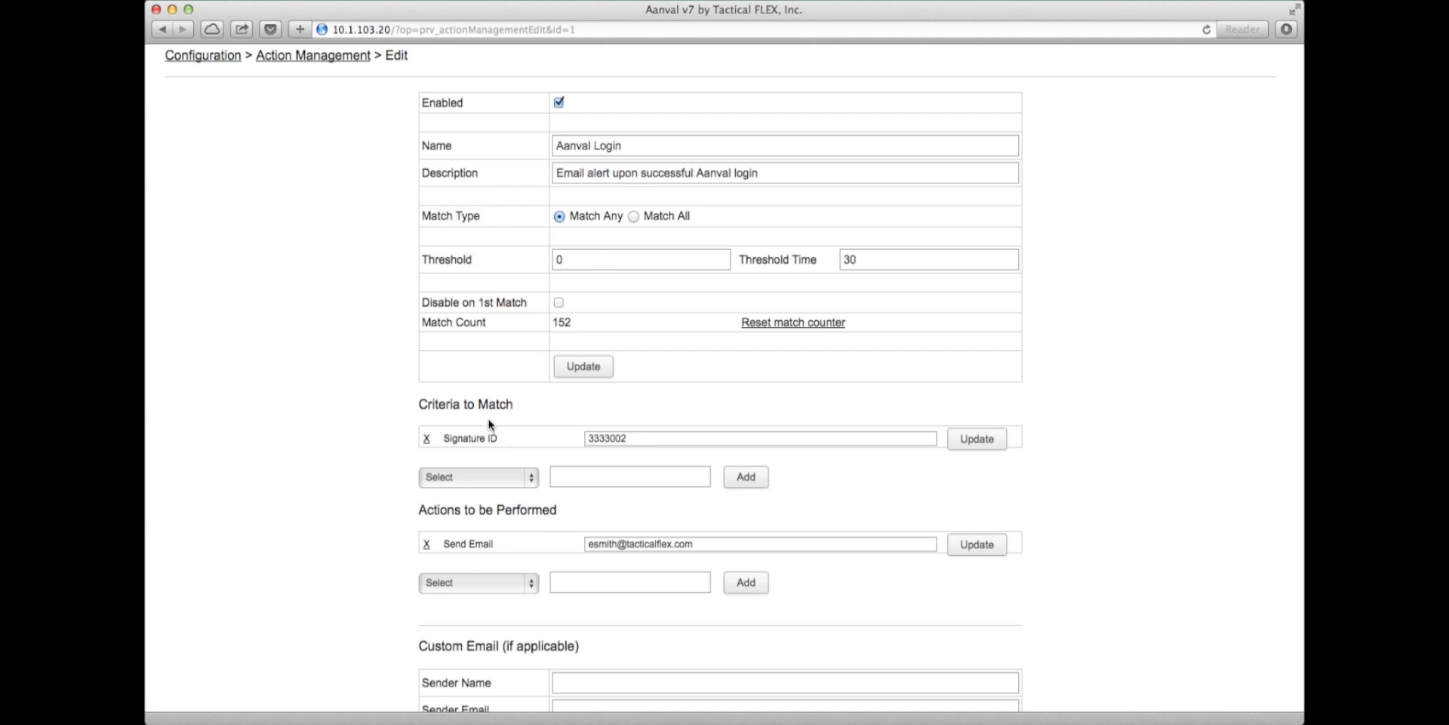
# - Review the action types that the Aanval Login action can perform, leaving the new action unselected
pyautogui.scroll(-3, 486, 424)
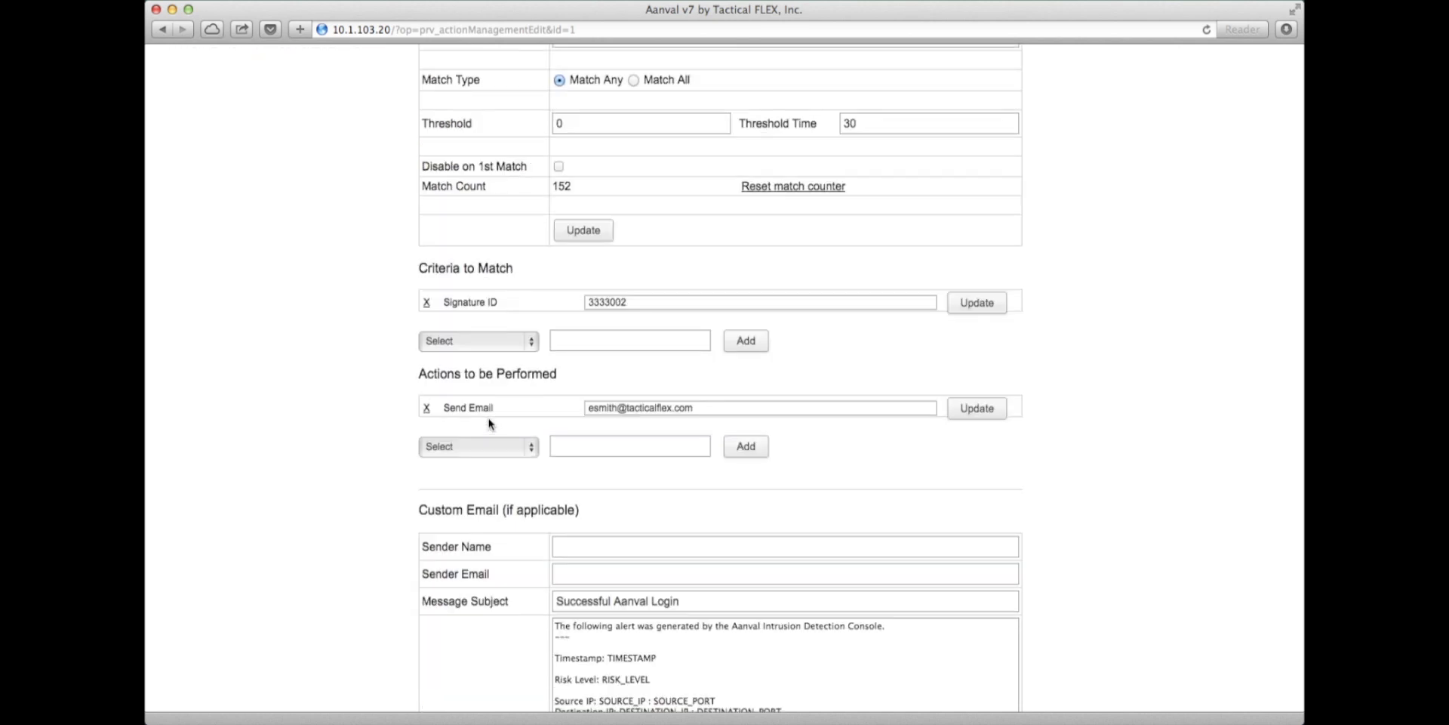
pyautogui.click(533, 450)
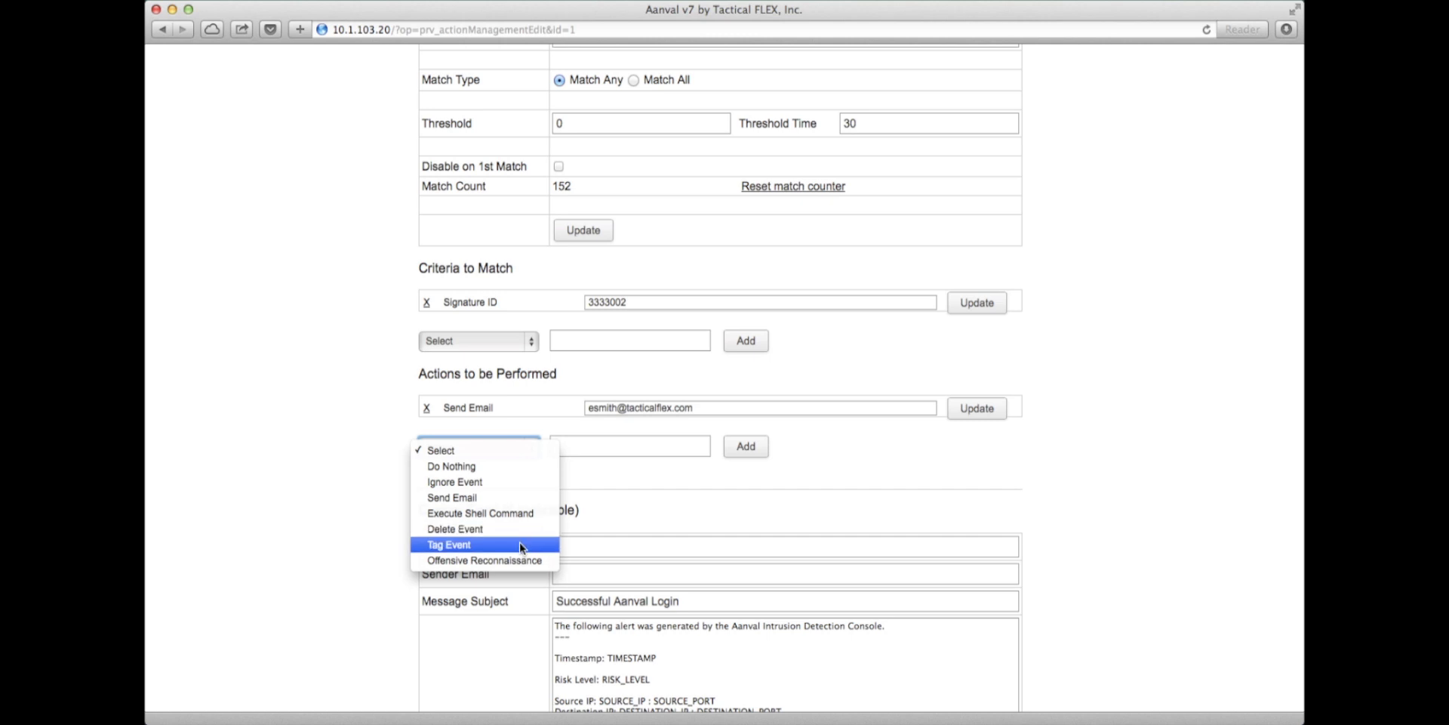
pyautogui.click(362, 474)
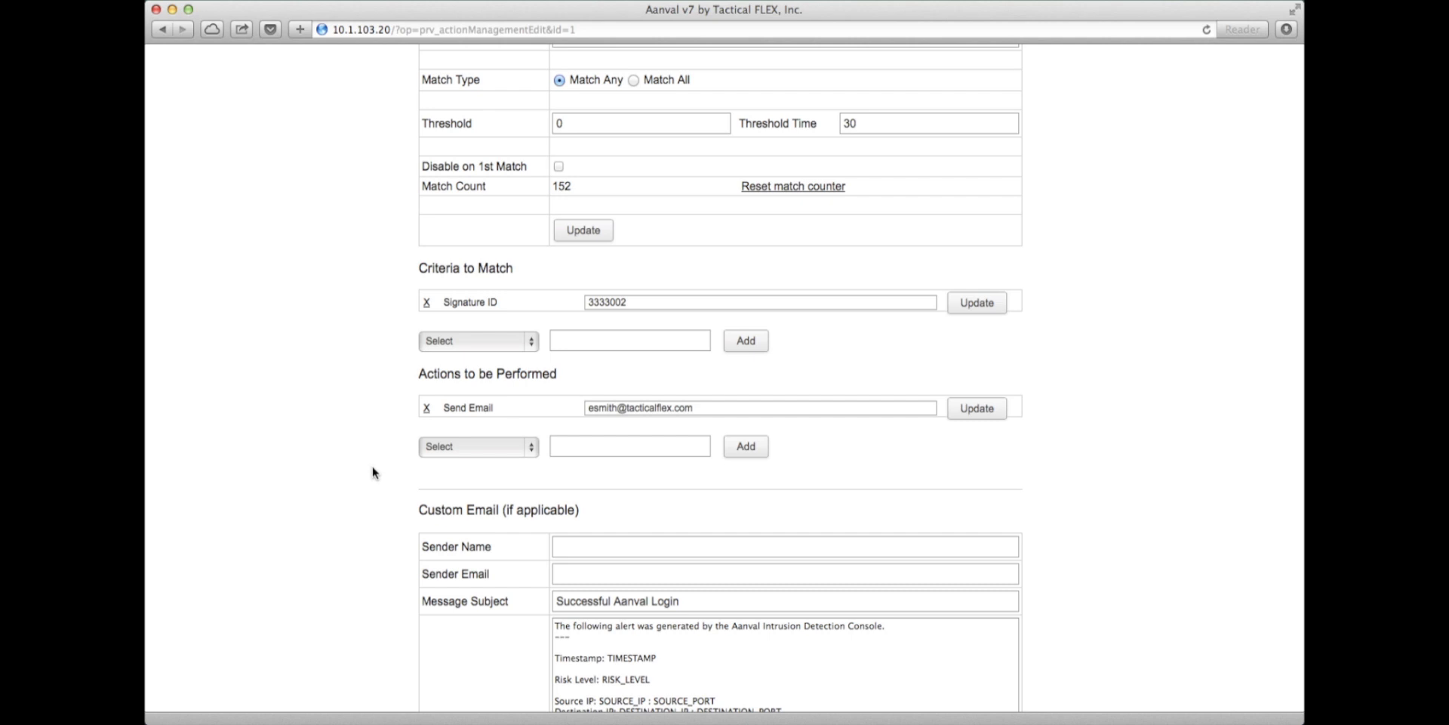
# - Open the Delete Events - Syslog action for editing, examine its match criteria and performed action, and return to Action Management
pyautogui.scroll(5, 568, 514)
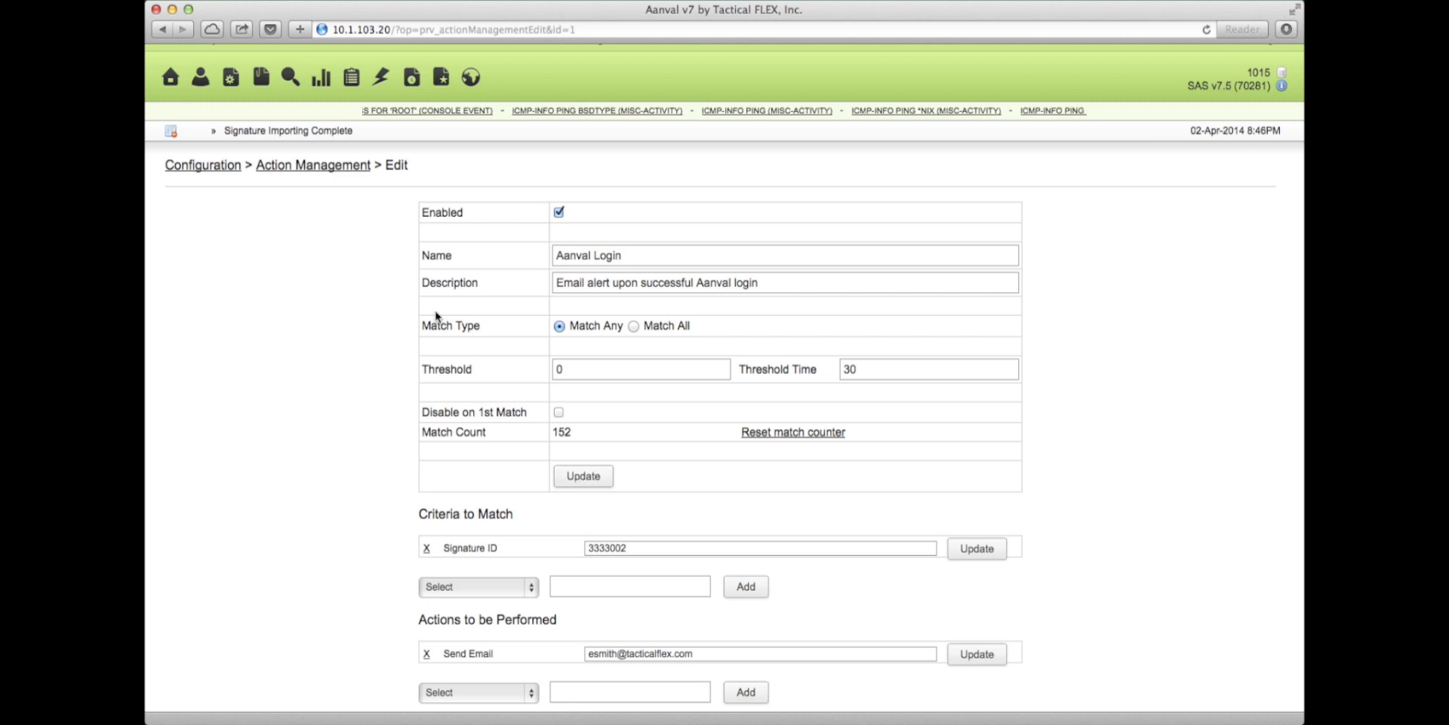
pyautogui.click(298, 167)
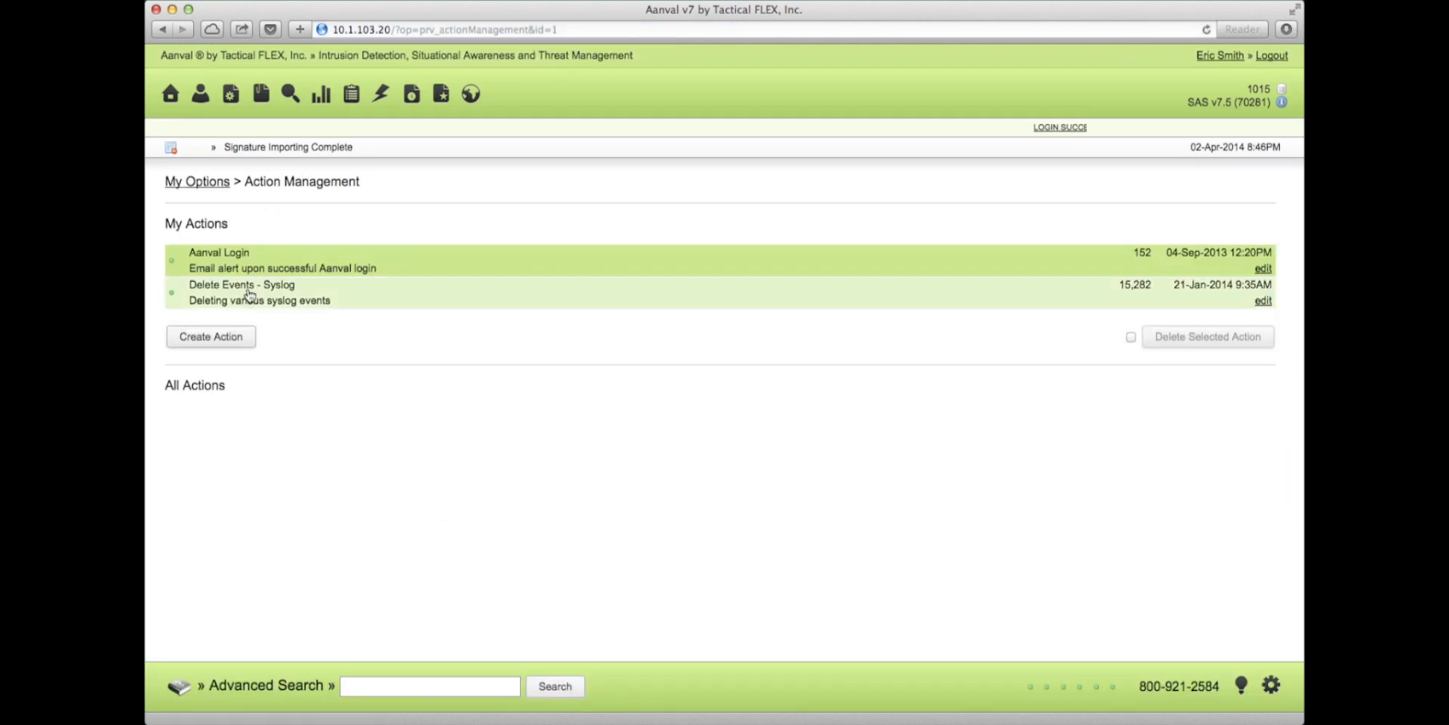
pyautogui.click(249, 300)
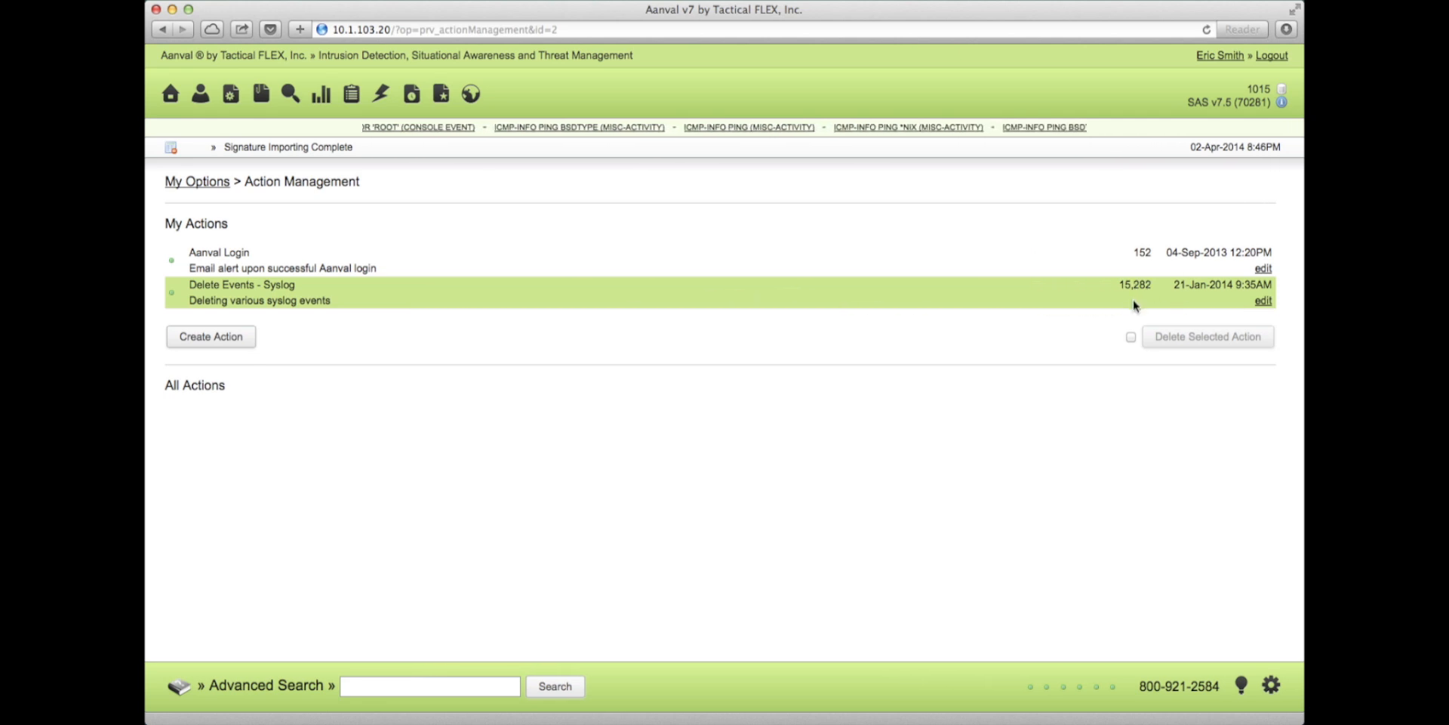
pyautogui.click(1263, 301)
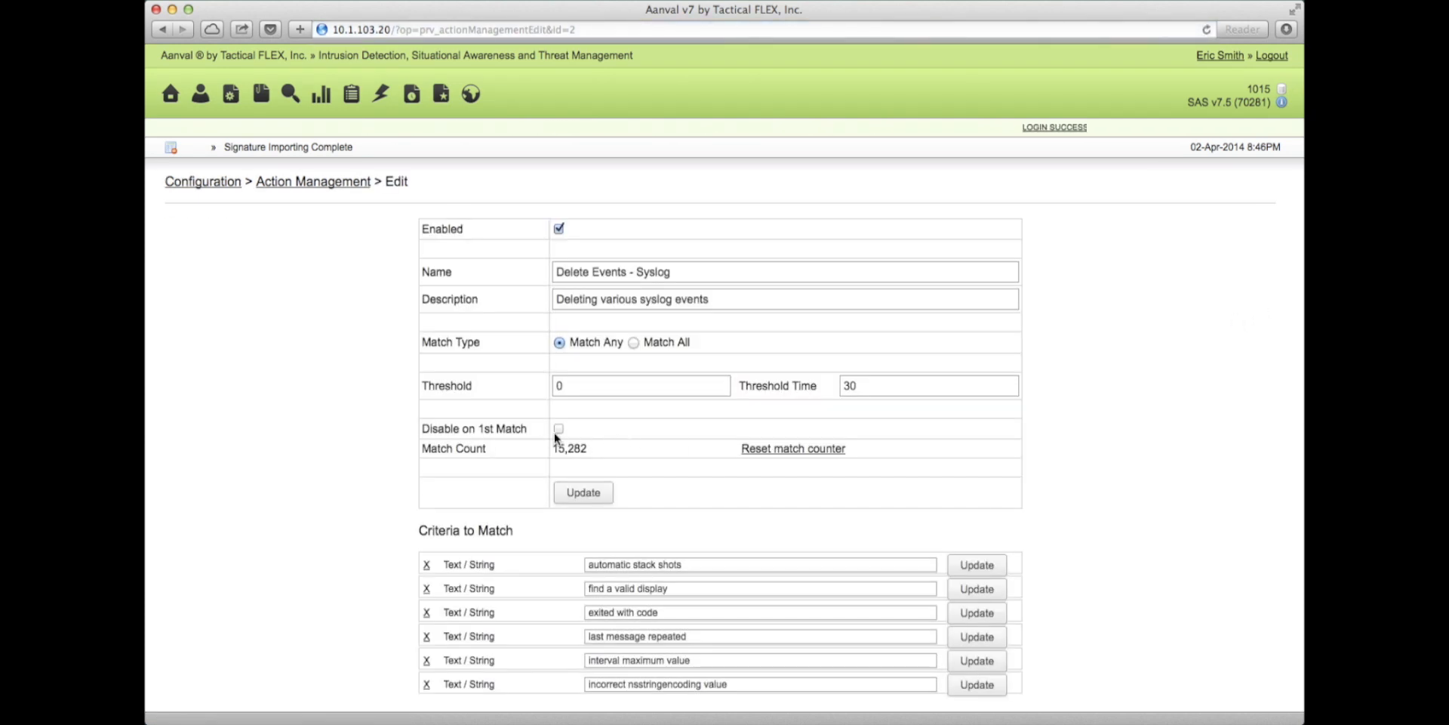
pyautogui.scroll(-5, 541, 444)
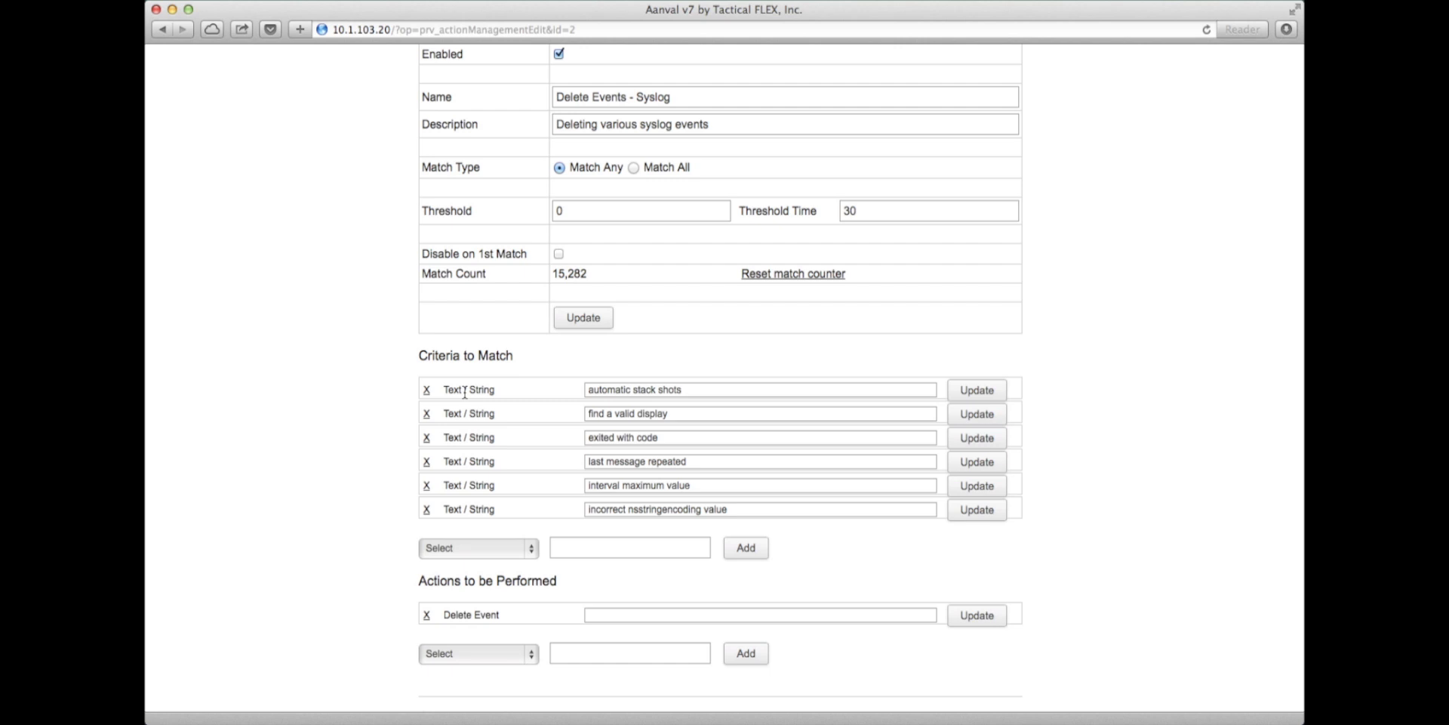
pyautogui.scroll(-3, 514, 425)
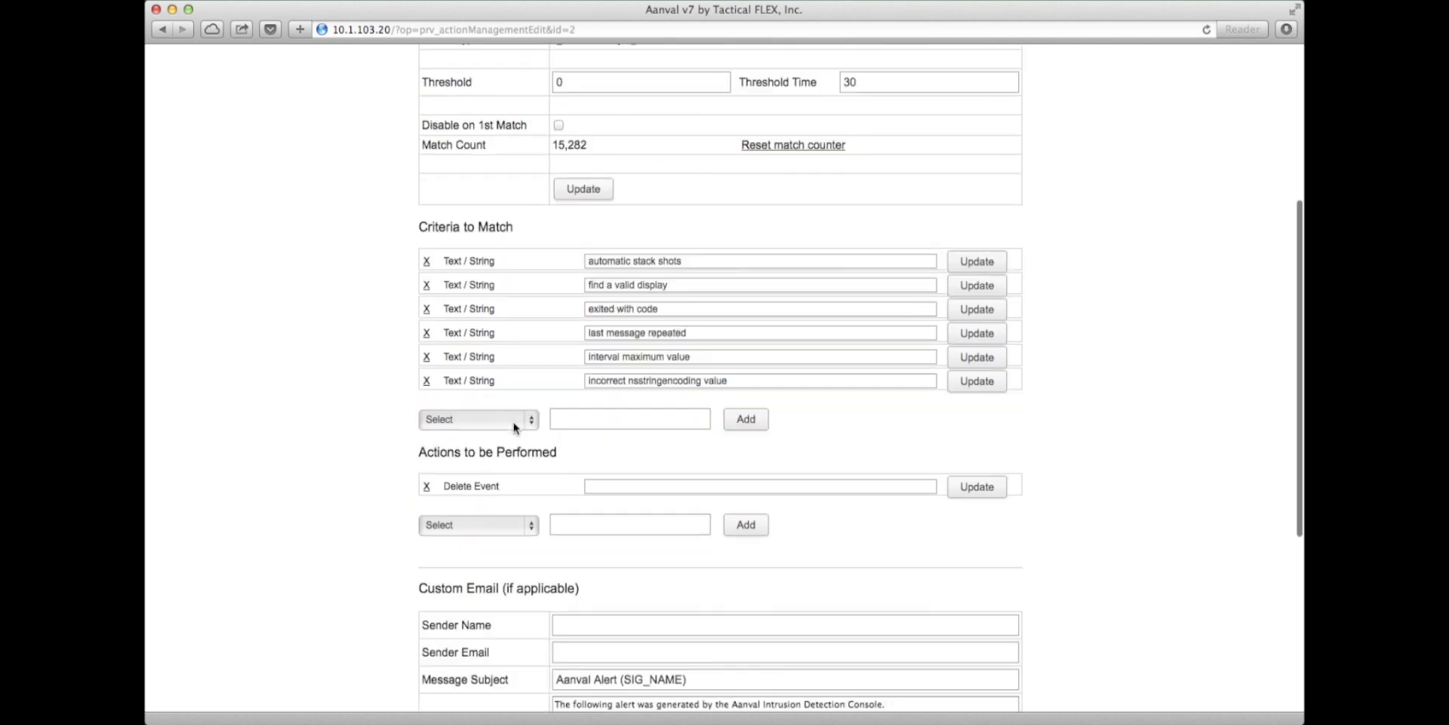
pyautogui.scroll(-1, 514, 427)
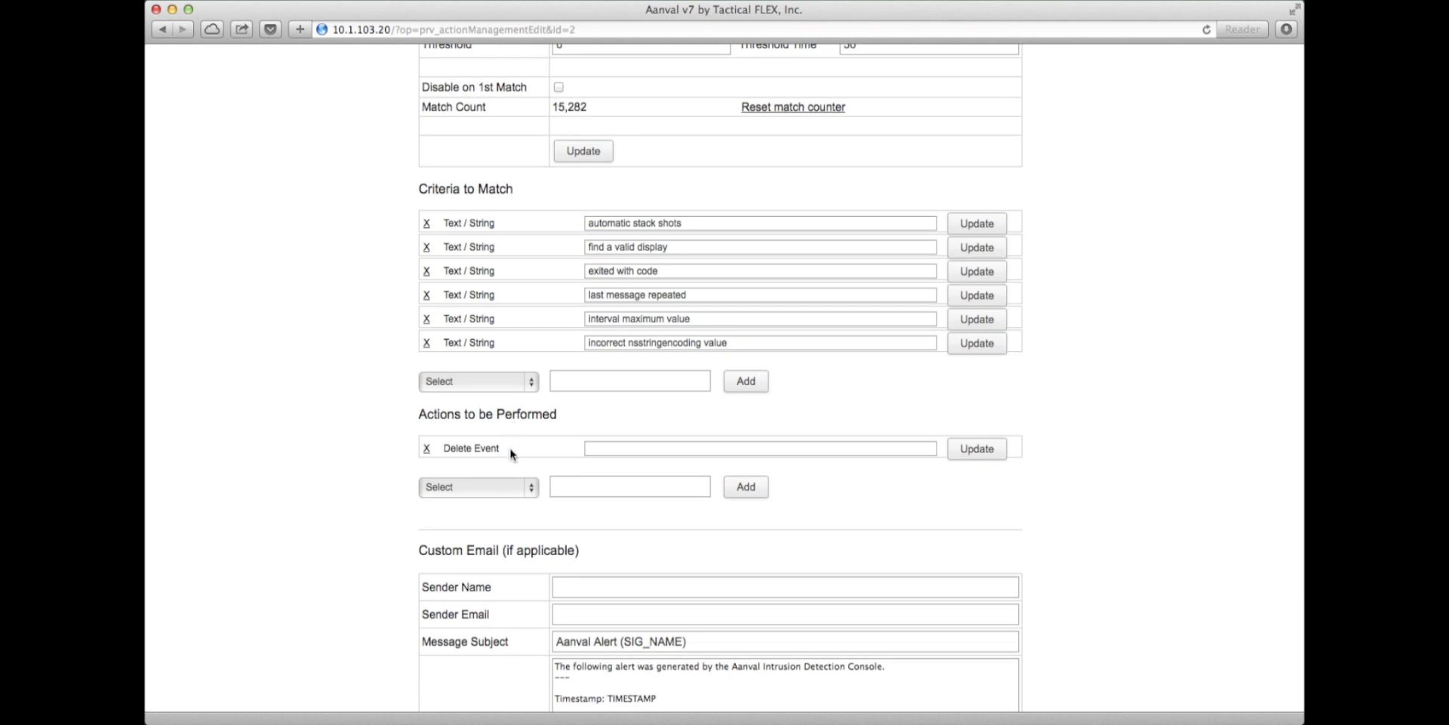
pyautogui.scroll(8, 510, 447)
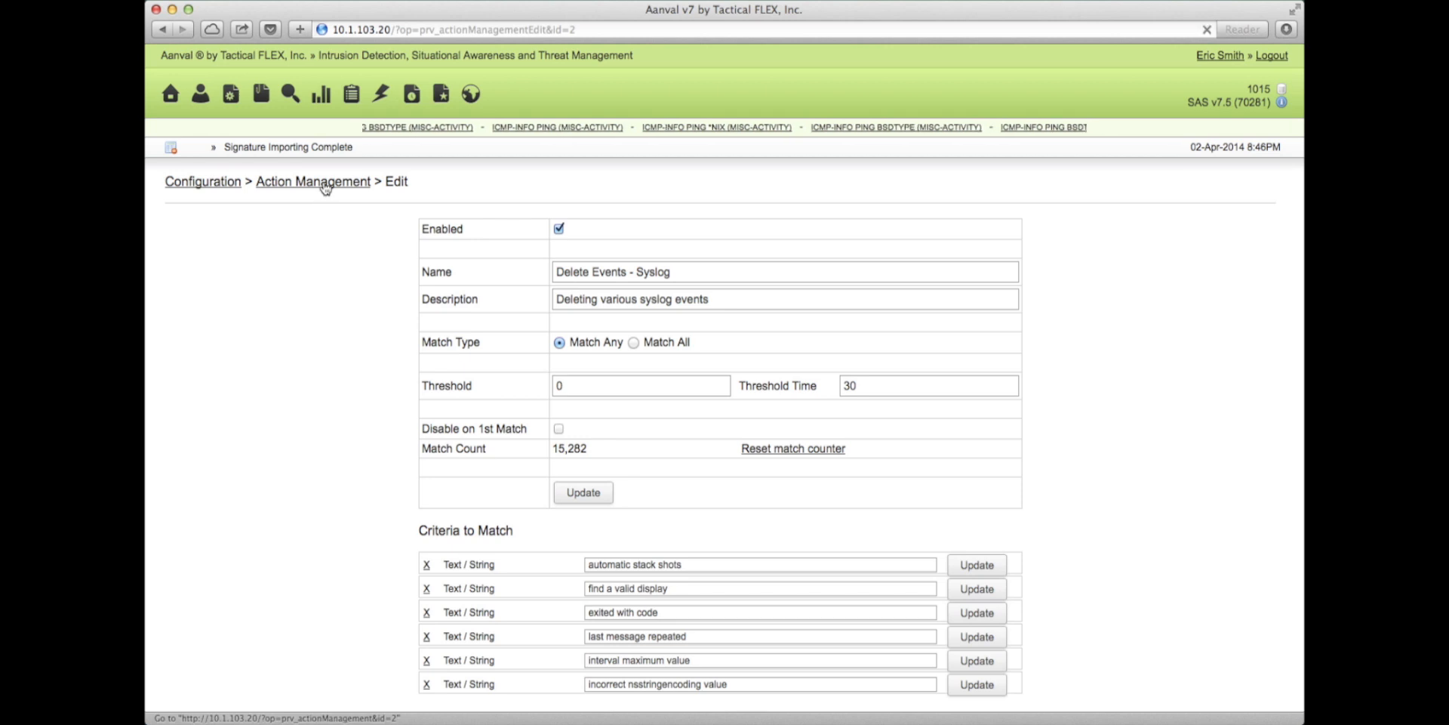
pyautogui.click(317, 182)
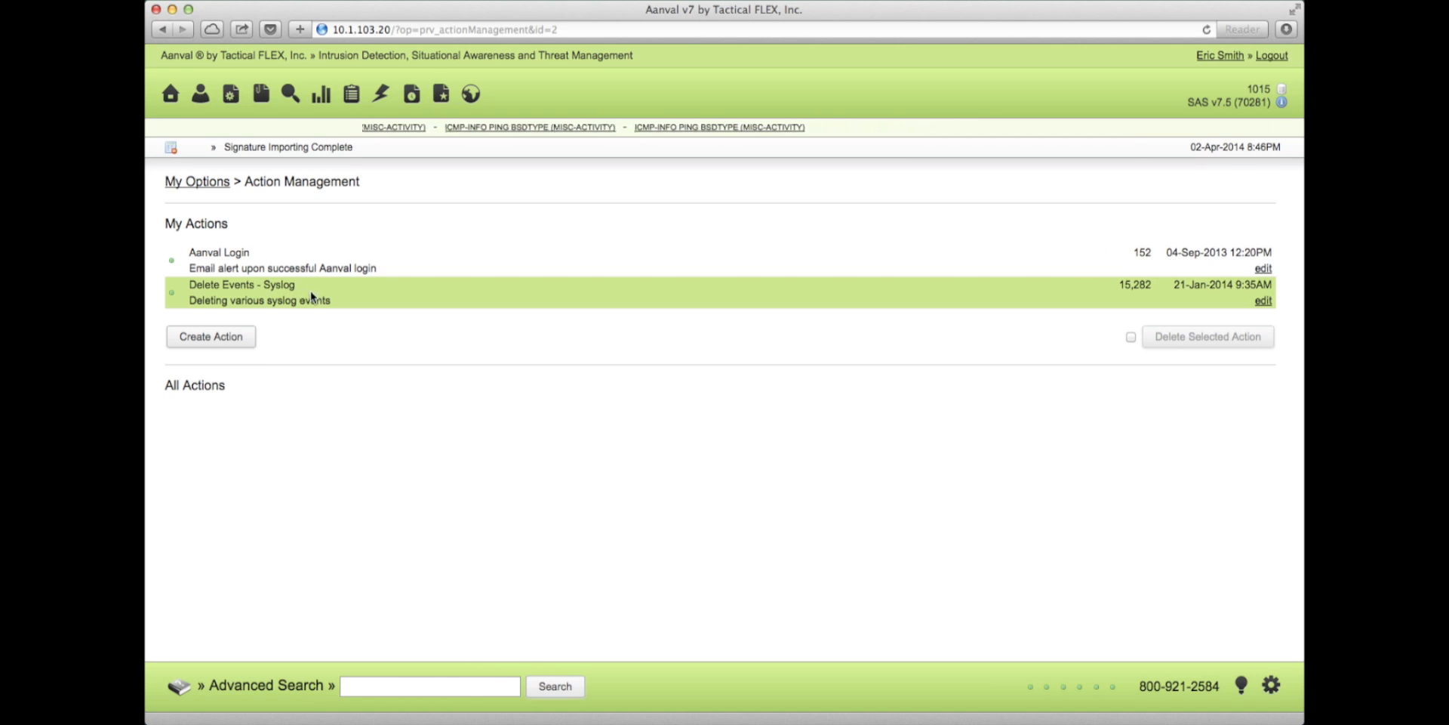
# - Go to My Reports and view the 11-Mar-2014 2:30PM report as a PDF
pyautogui.click(262, 93)
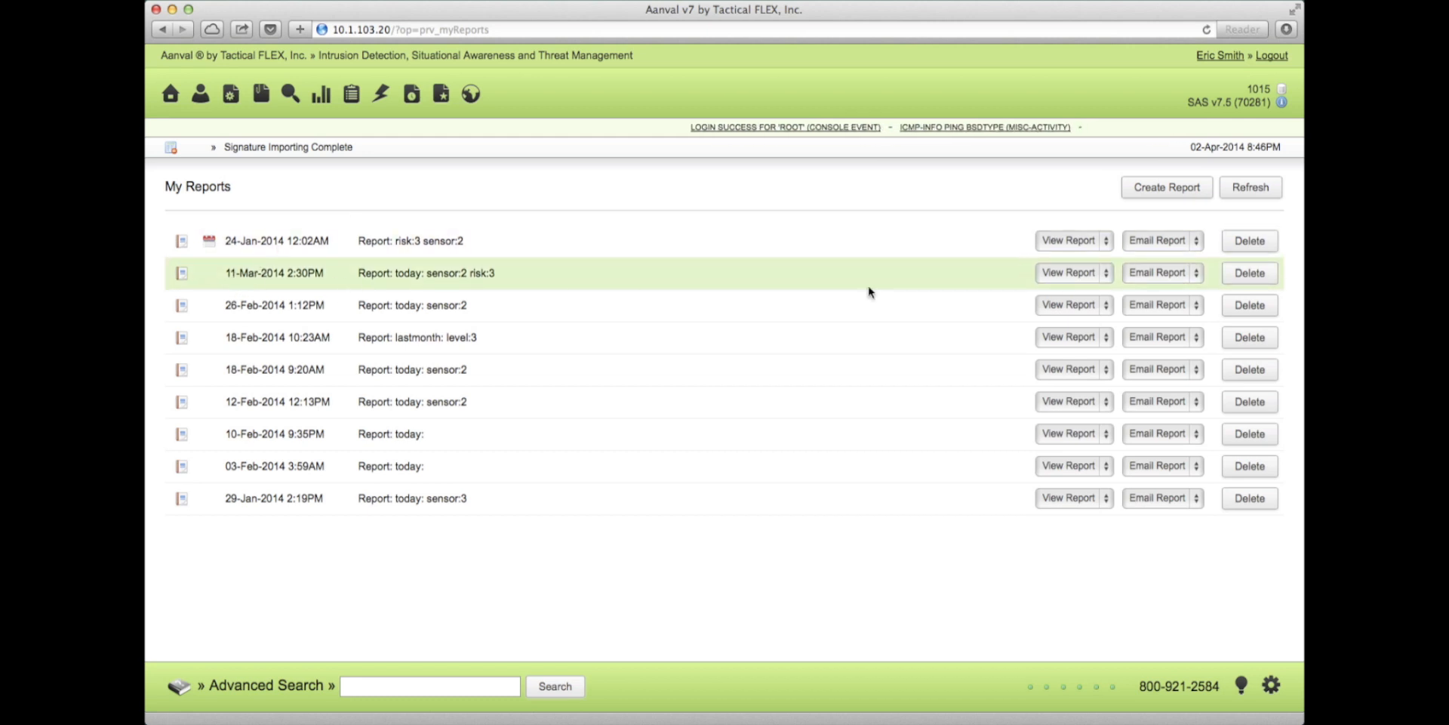
pyautogui.click(1070, 273)
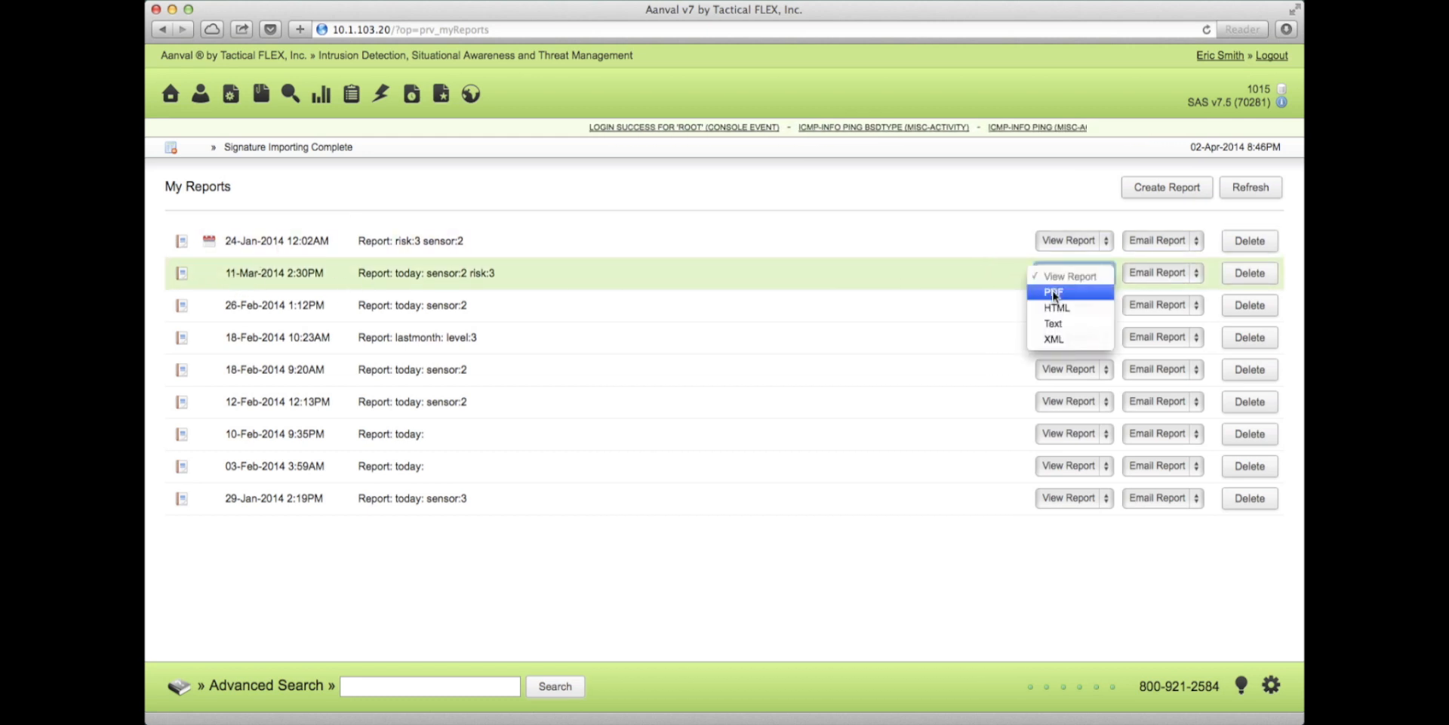
pyautogui.click(1052, 291)
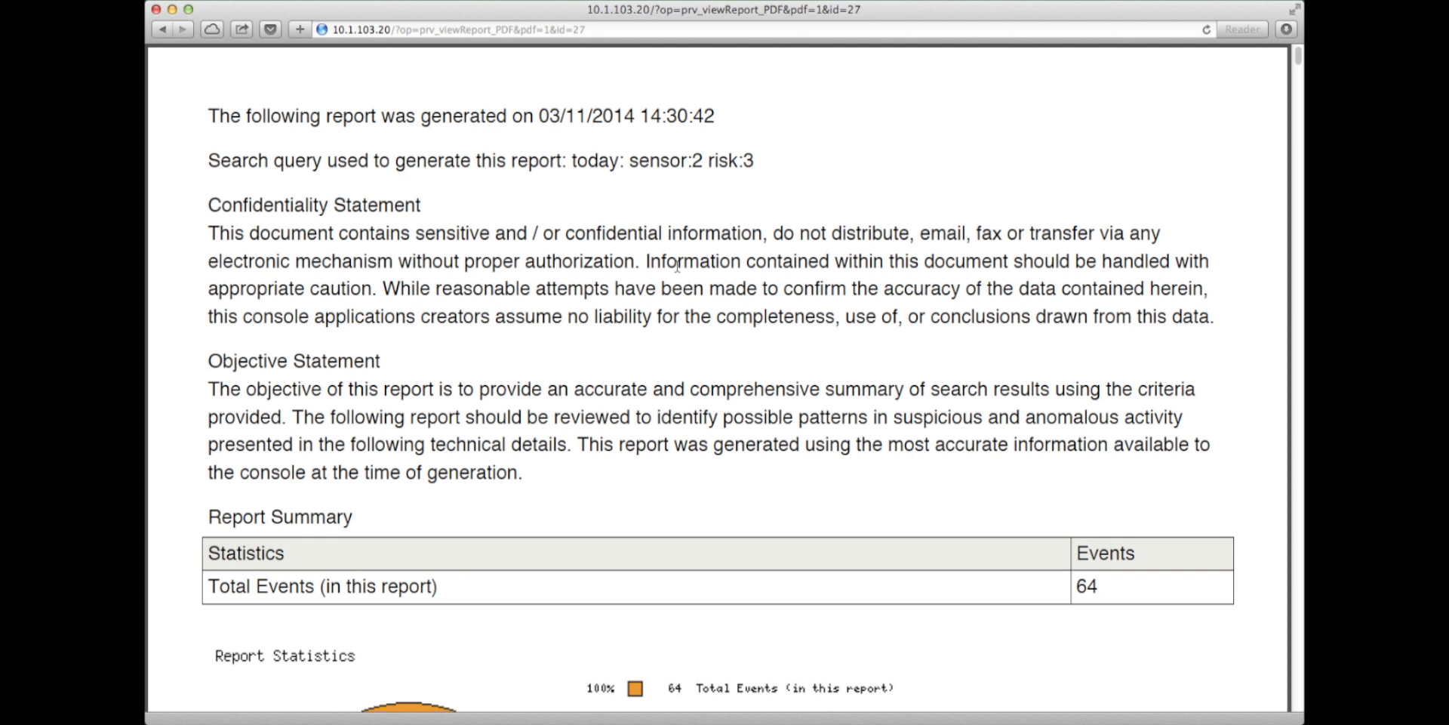
# - Examine the PDF report's statistics, events reviewed and sensor summary pages, and return to the reports list
pyautogui.scroll(-6, 644, 346)
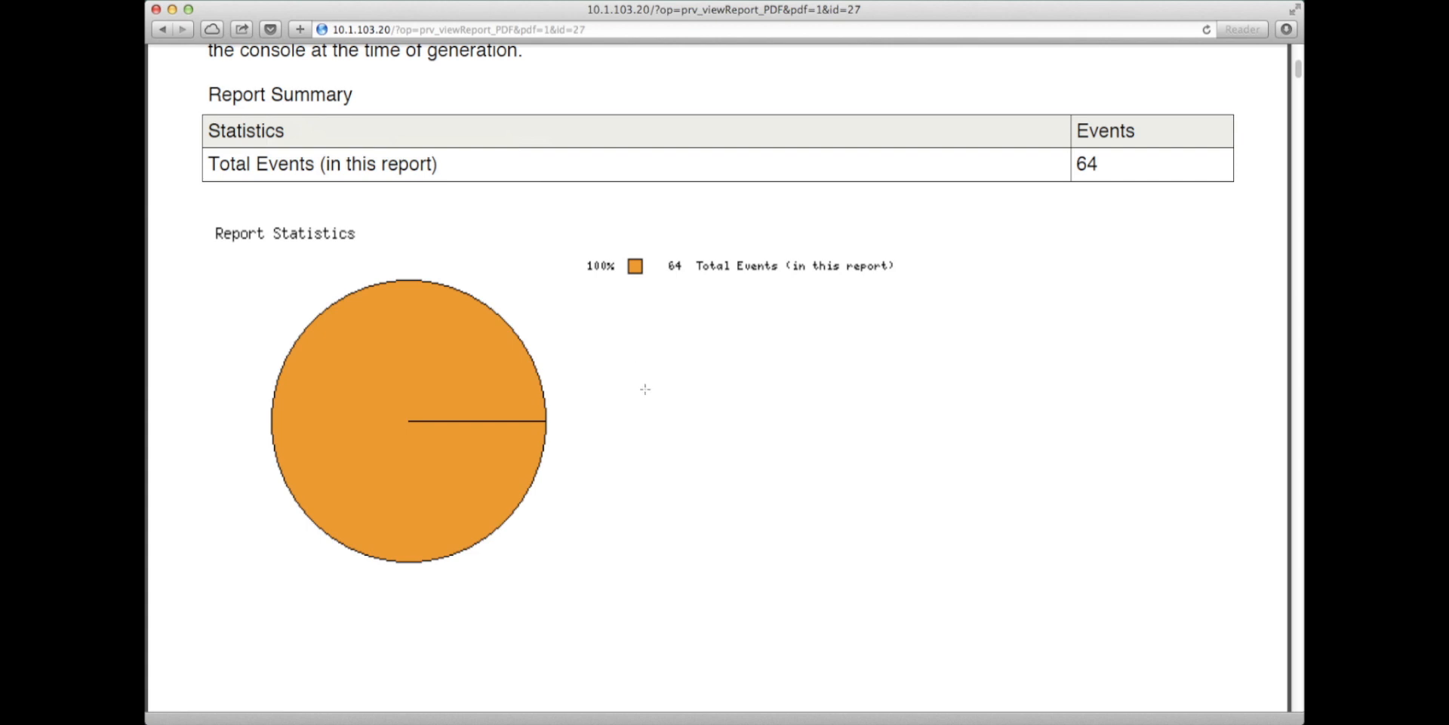
pyautogui.moveTo(768, 664)
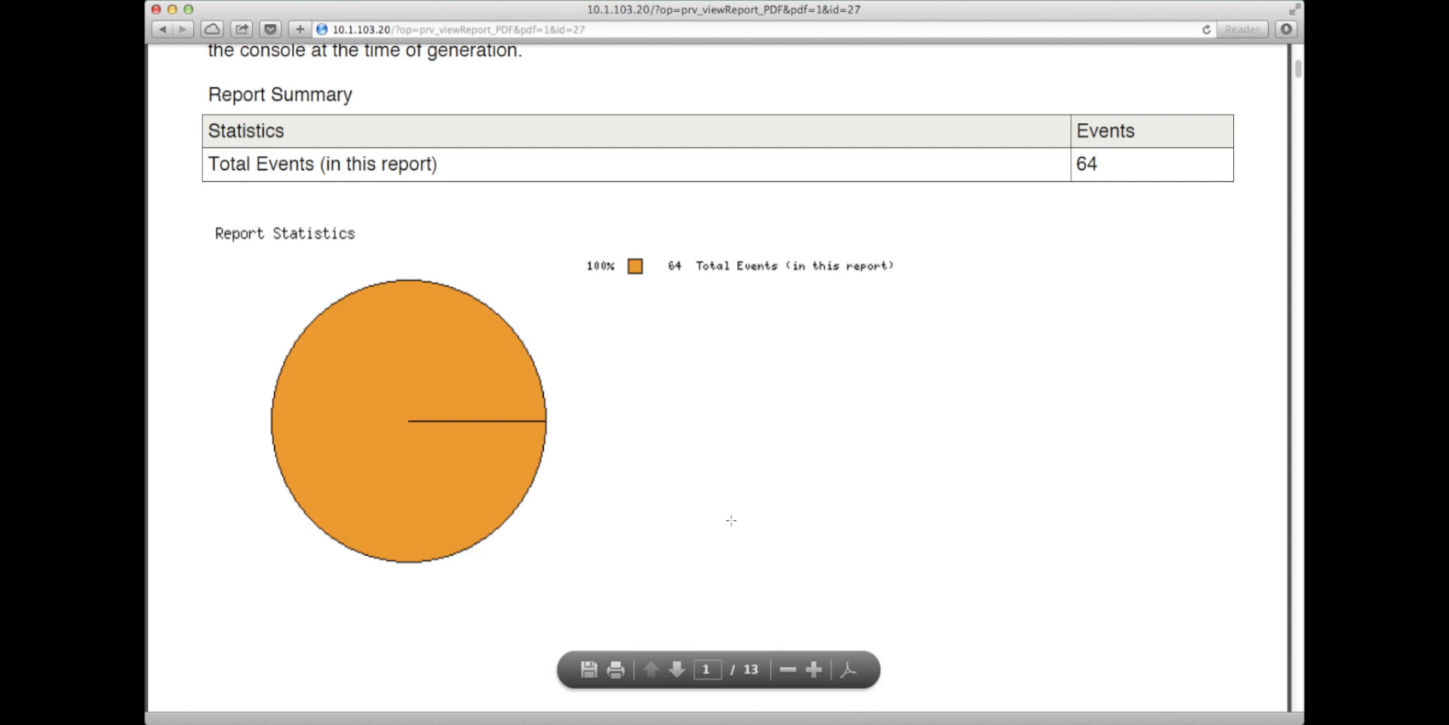
pyautogui.scroll(-10, 730, 520)
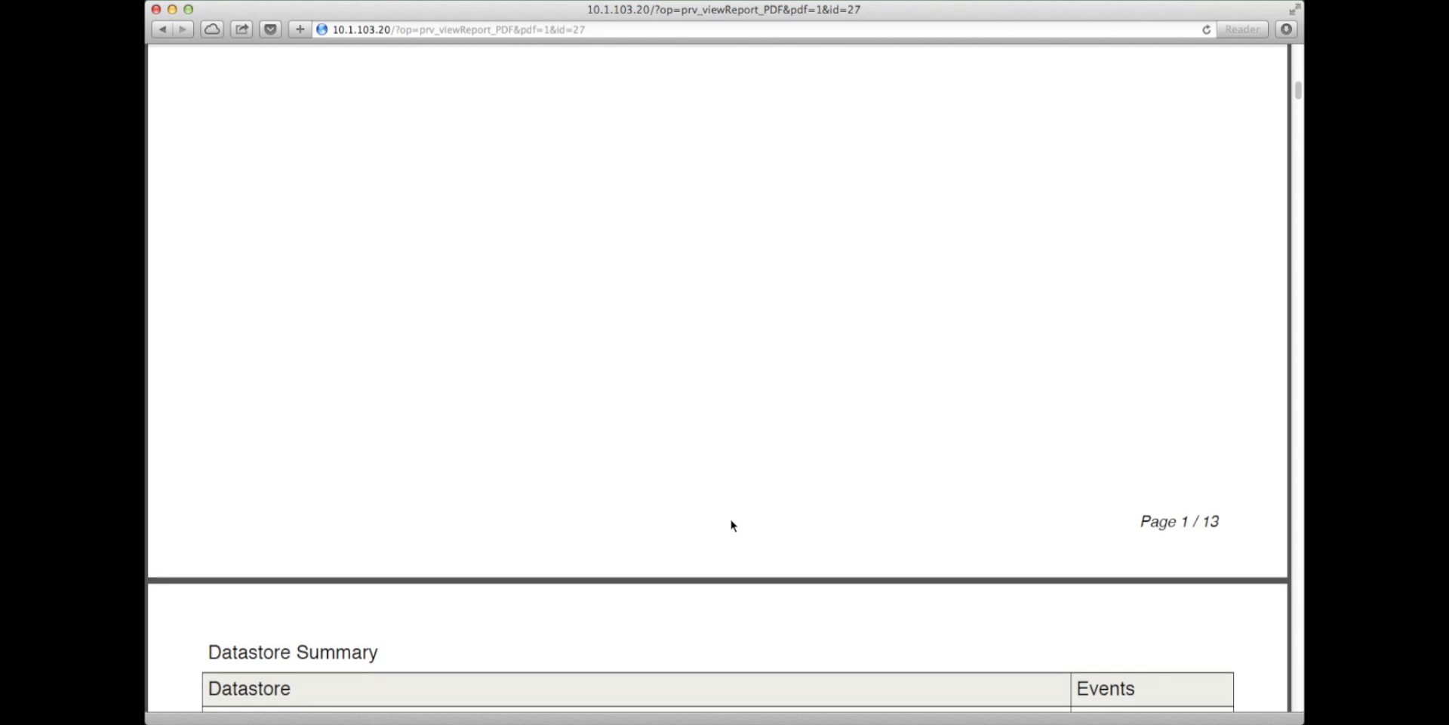
pyautogui.scroll(-4, 731, 521)
pyautogui.scroll(-6, 730, 521)
pyautogui.scroll(-8, 730, 521)
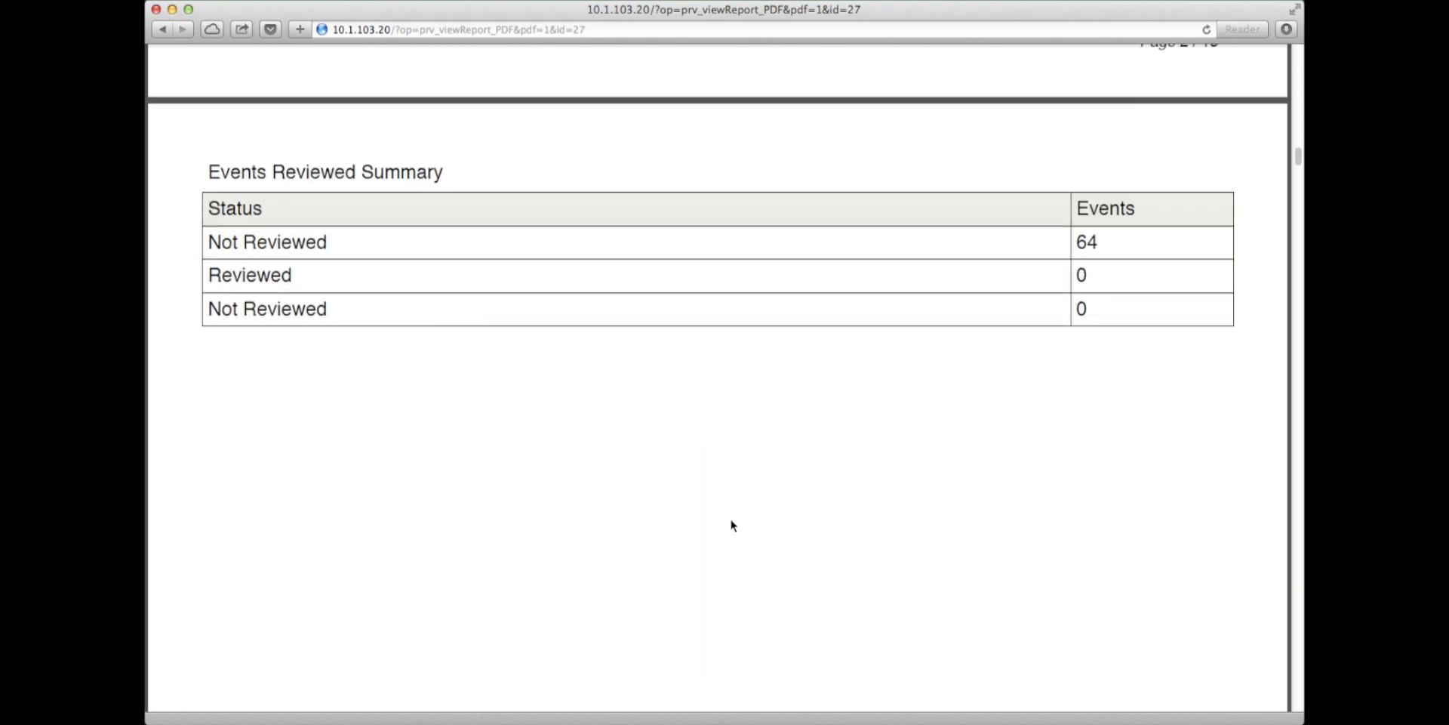
pyautogui.scroll(-10, 731, 521)
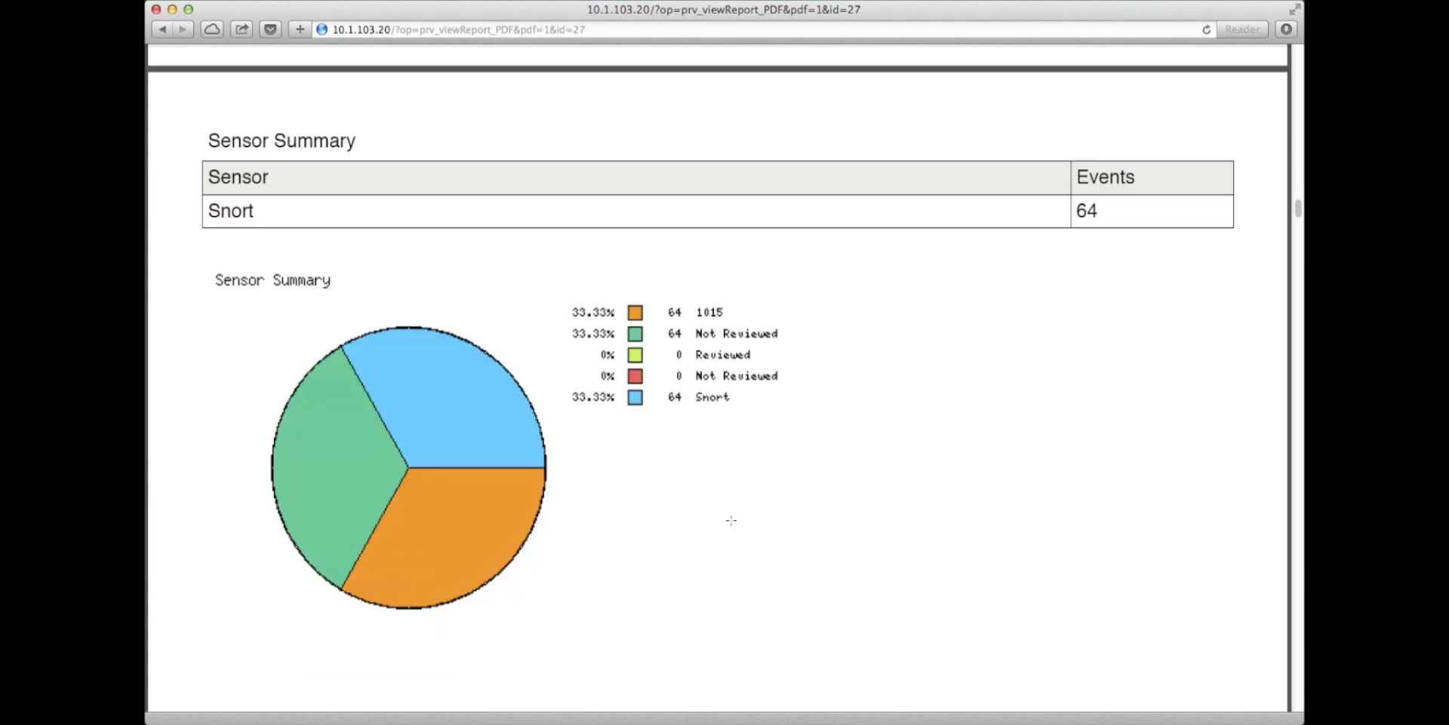
pyautogui.click(163, 31)
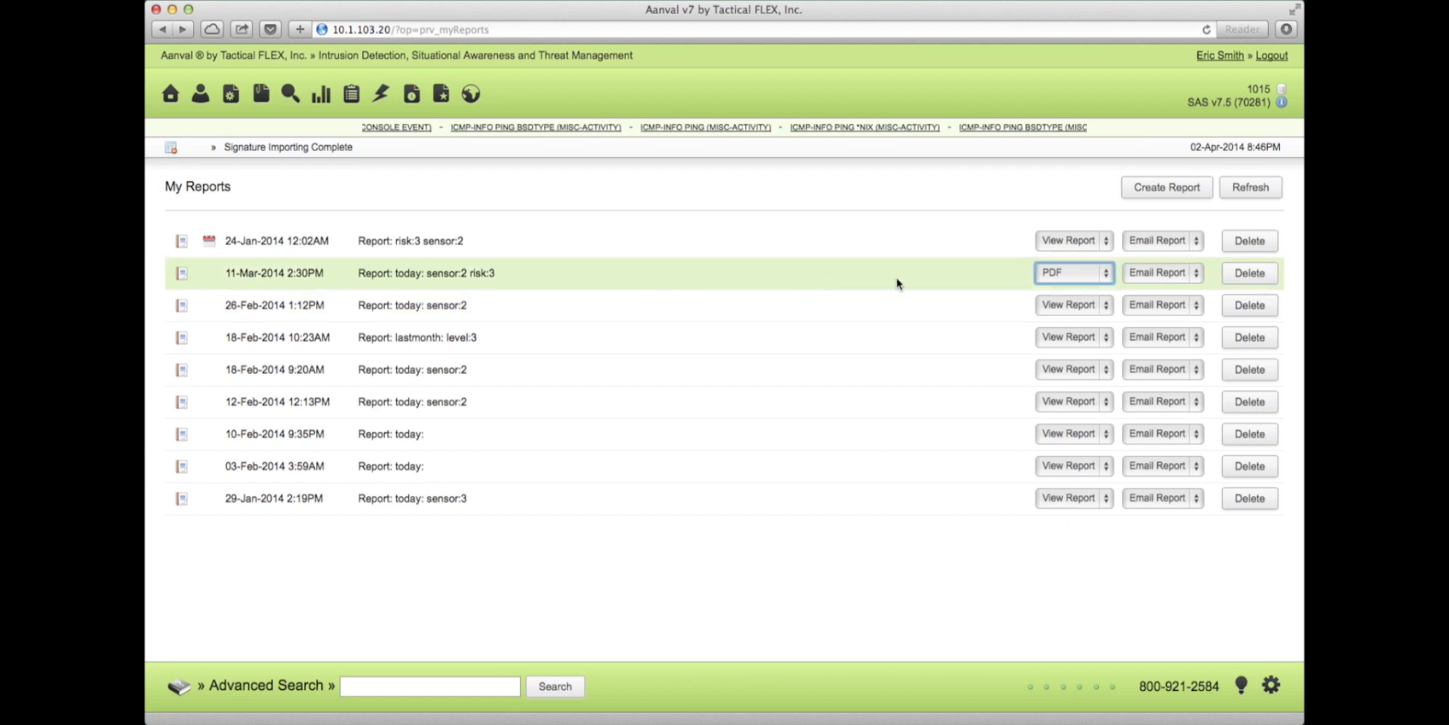
# - Check the email formats offered for the 11-Mar-2014 report without sending it, and point out the schedule marker on the 24-Jan-2014 report
pyautogui.click(1149, 277)
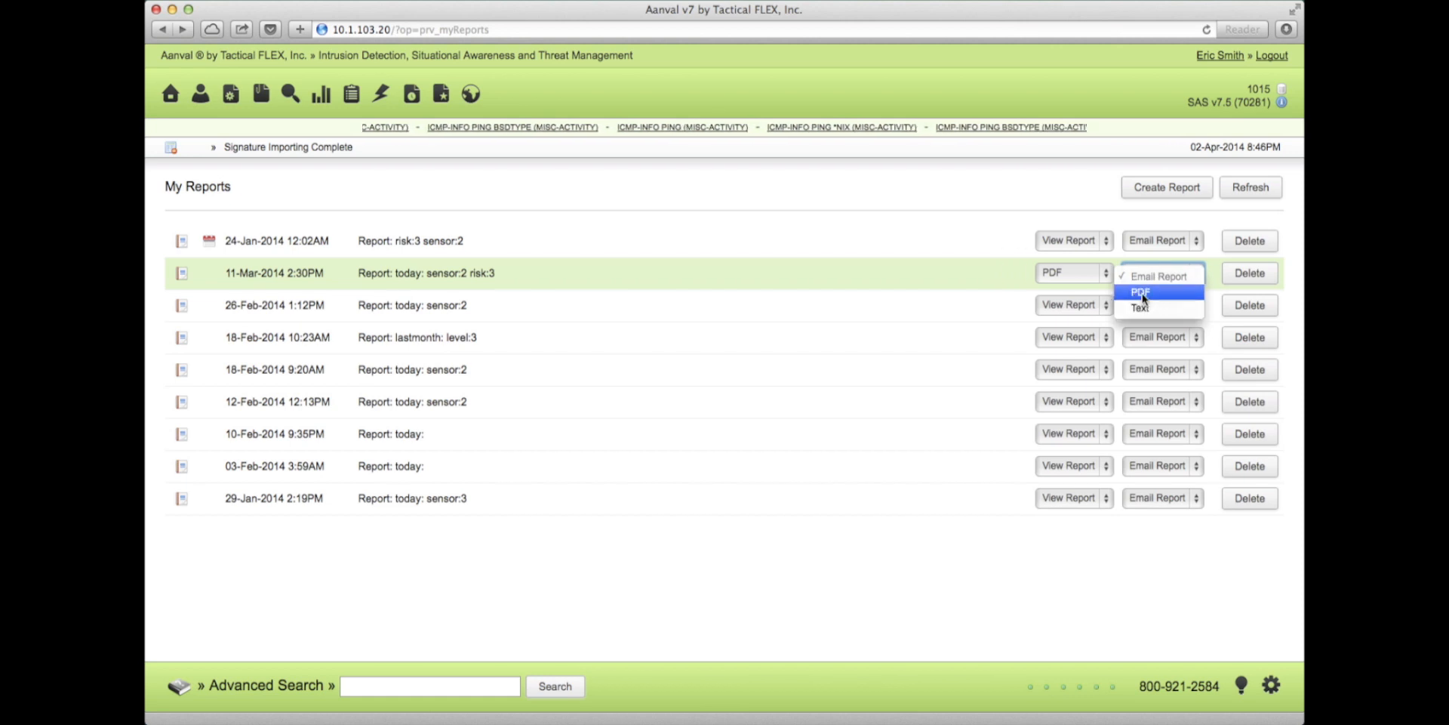
pyautogui.click(903, 292)
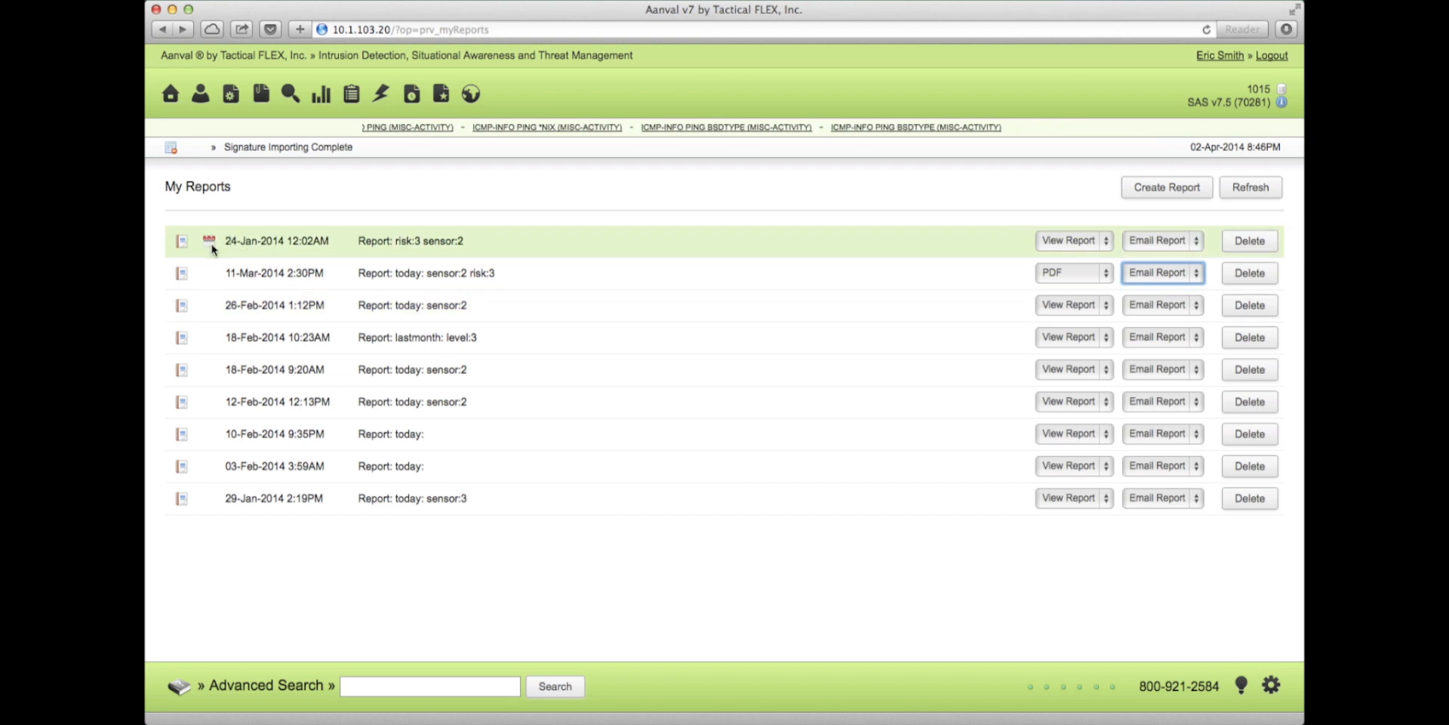
pyautogui.moveTo(211, 246)
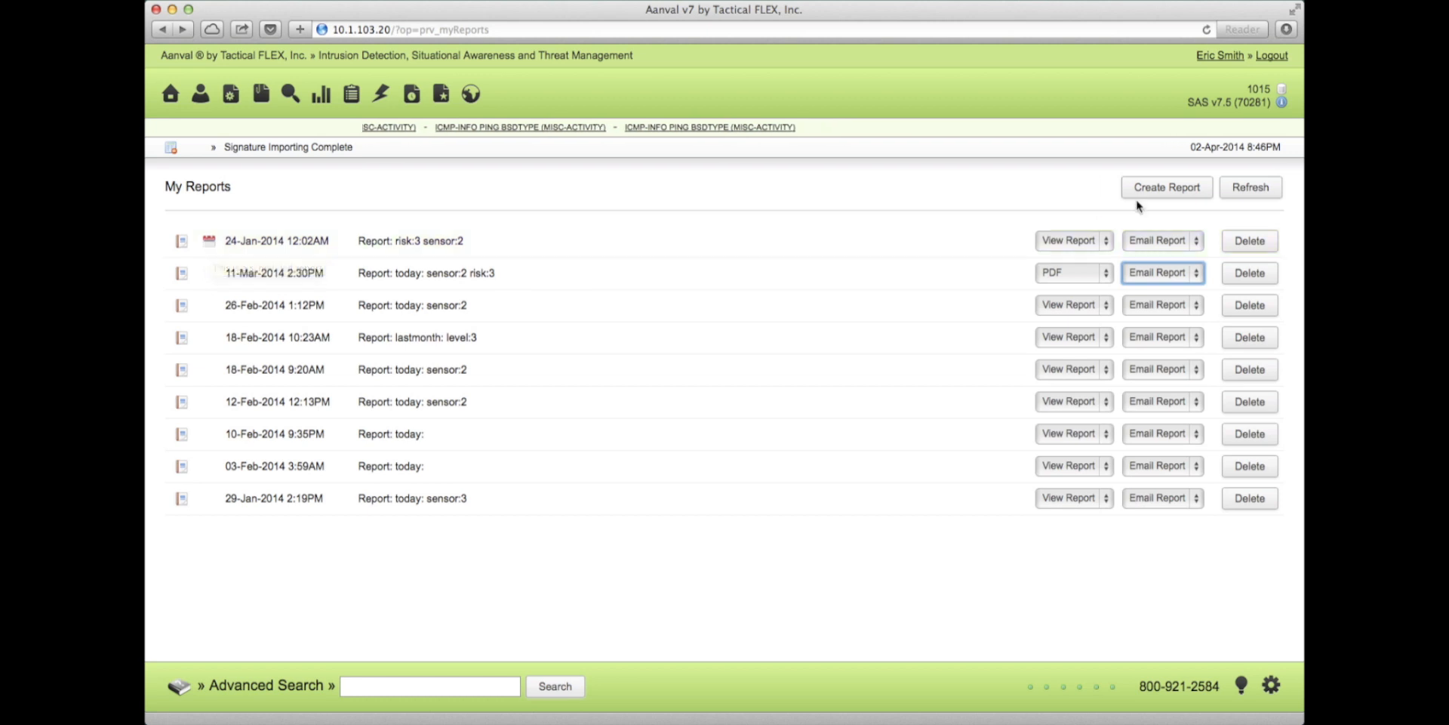
# - Start a new report and set its criteria to the Snort sensor, Risk Level 1 and the text malware
pyautogui.click(1154, 190)
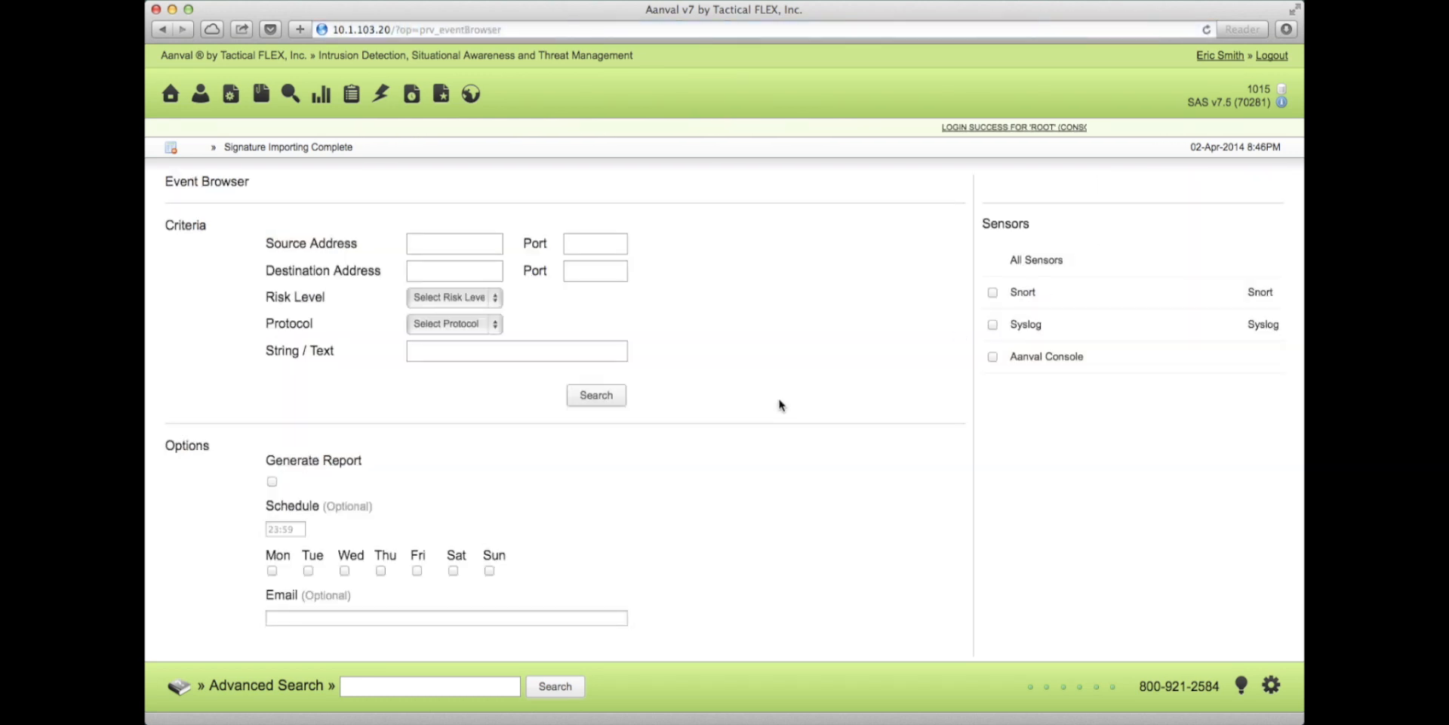
pyautogui.click(992, 293)
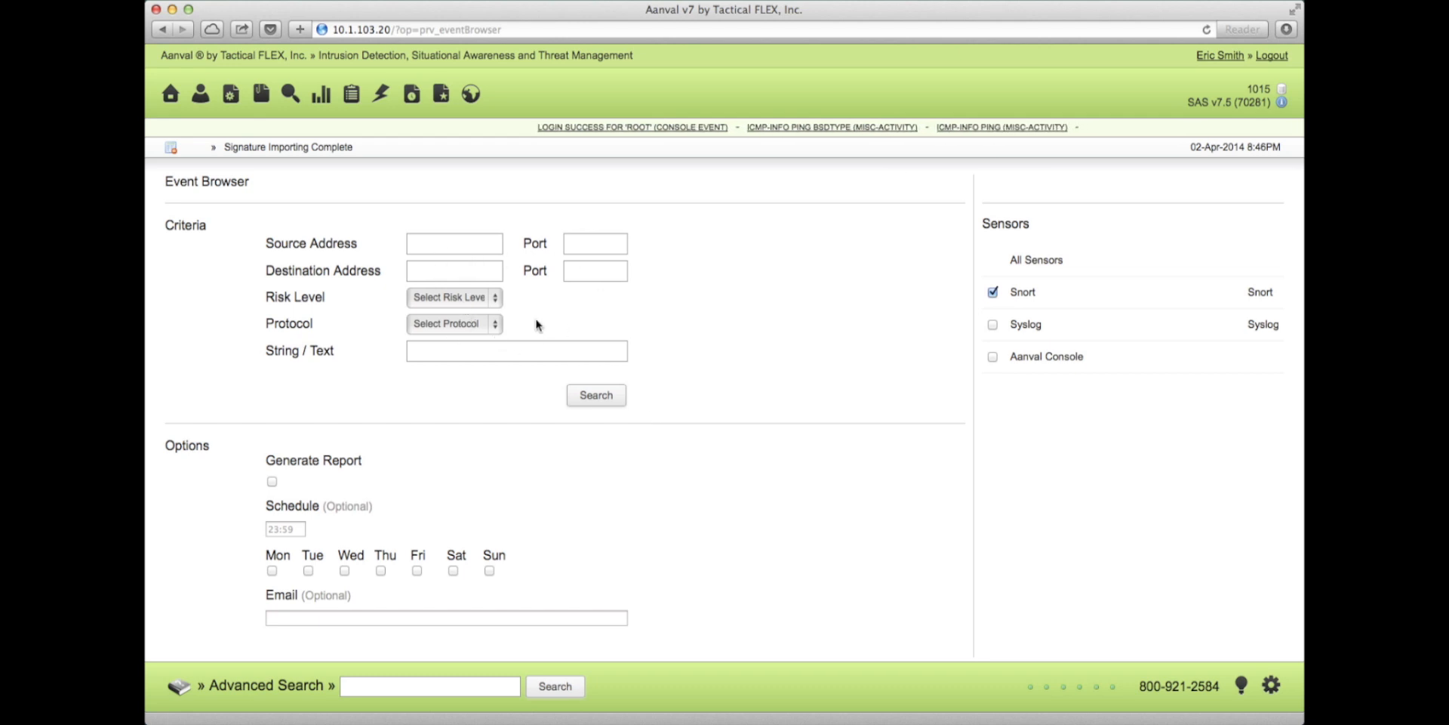
pyautogui.click(445, 299)
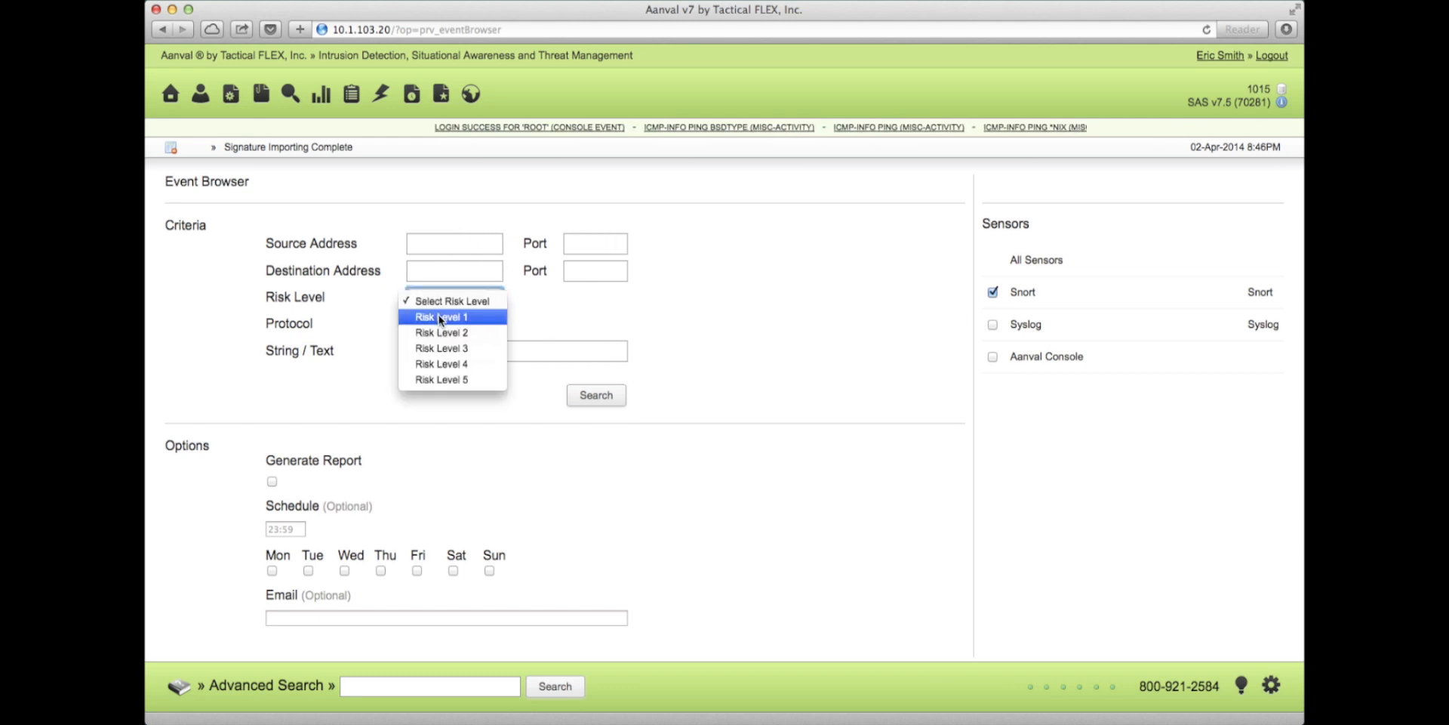
pyautogui.click(447, 312)
pyautogui.click(454, 353)
pyautogui.write('malware')
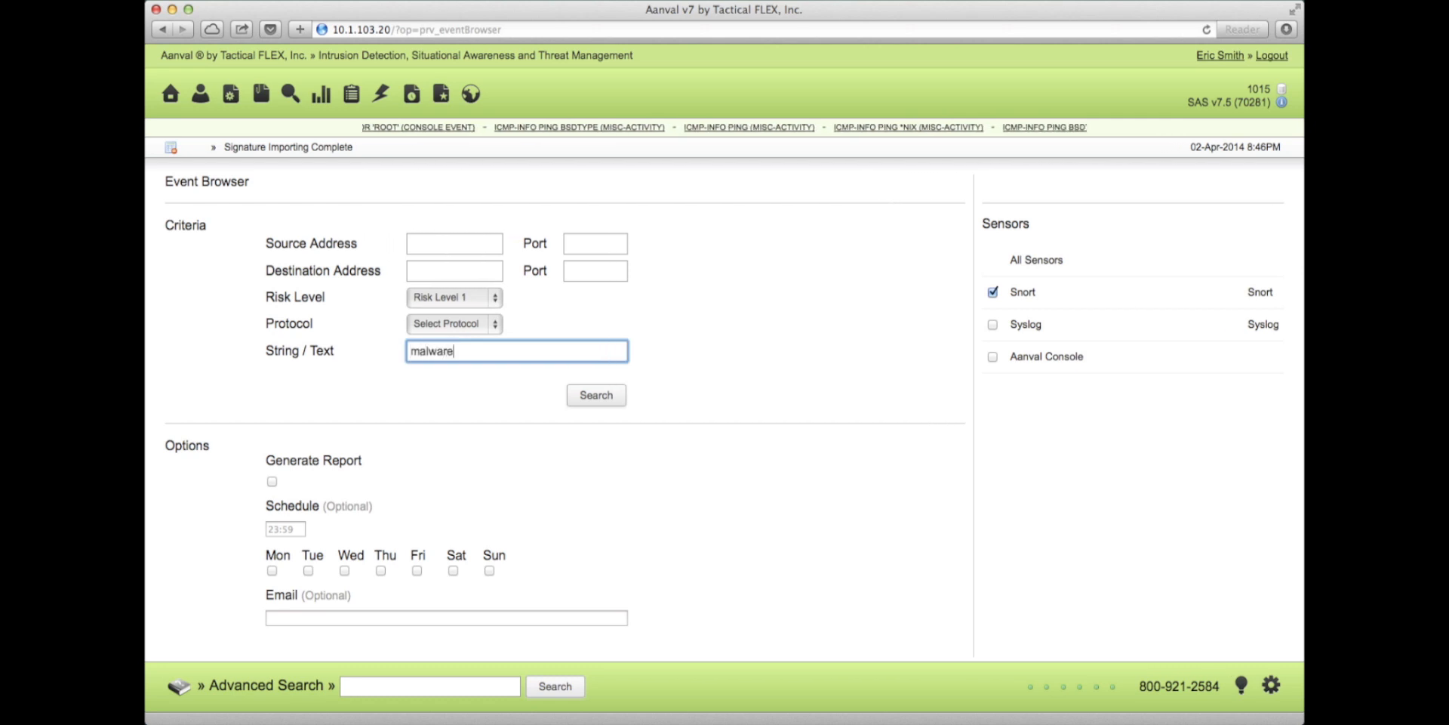
pyautogui.click(492, 415)
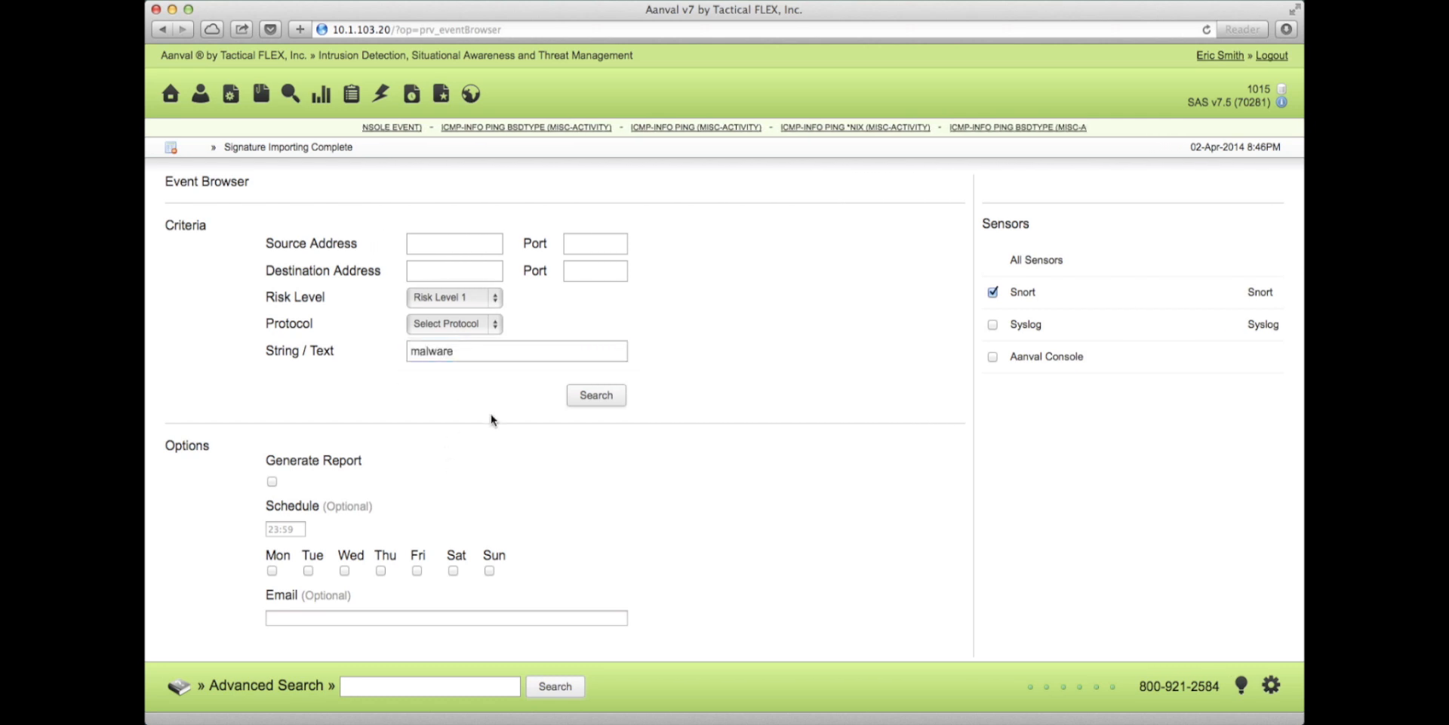
# - Enable report generation and schedule it for 07:00 on Fridays, leaving the email recipient empty
pyautogui.scroll(-1, 385, 441)
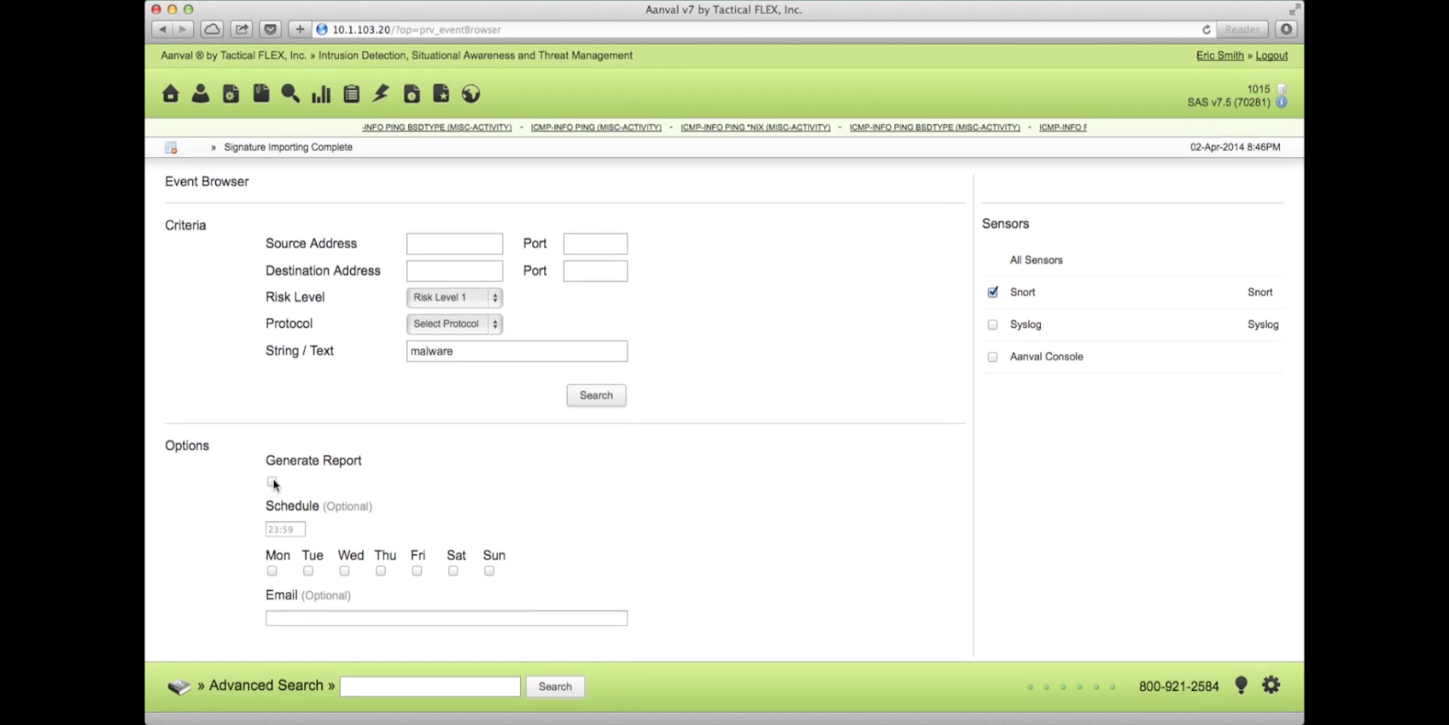
pyautogui.click(278, 531)
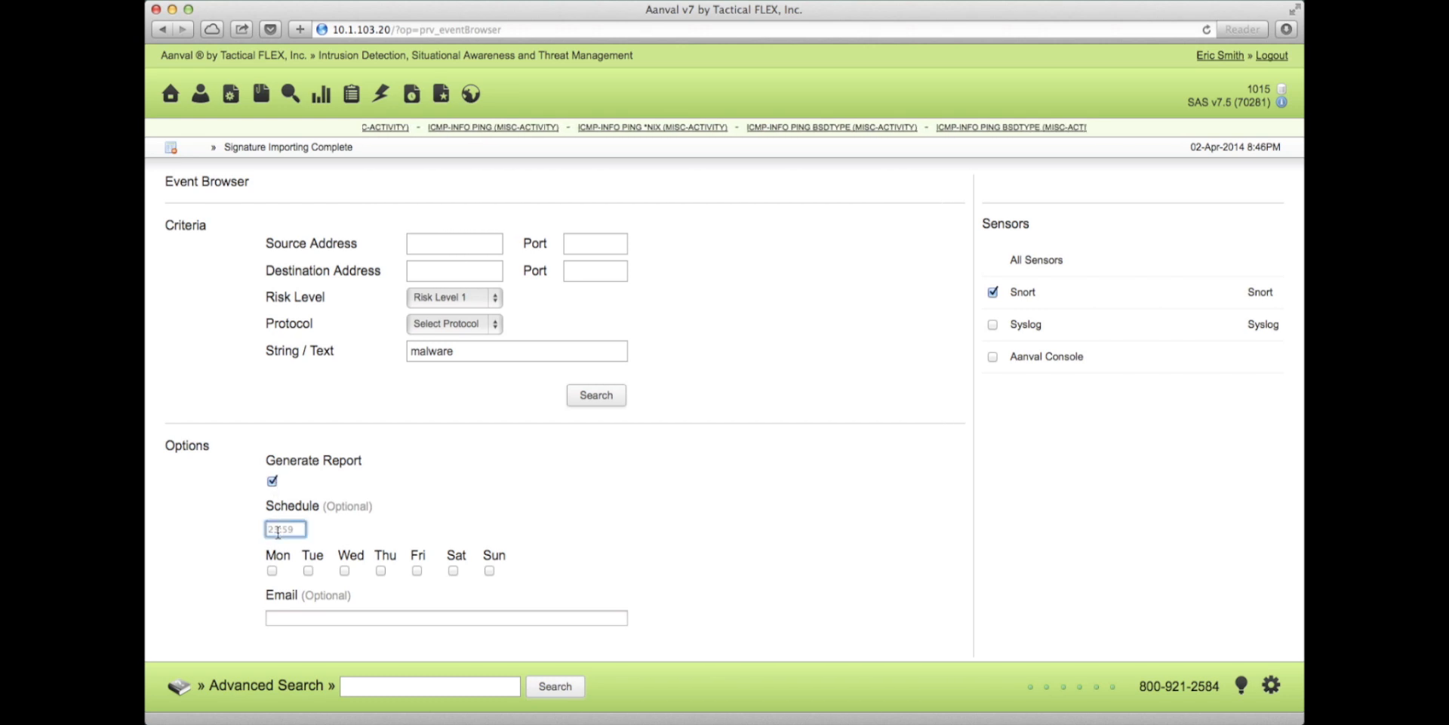
pyautogui.write('07:00')
pyautogui.click(416, 571)
pyautogui.click(389, 619)
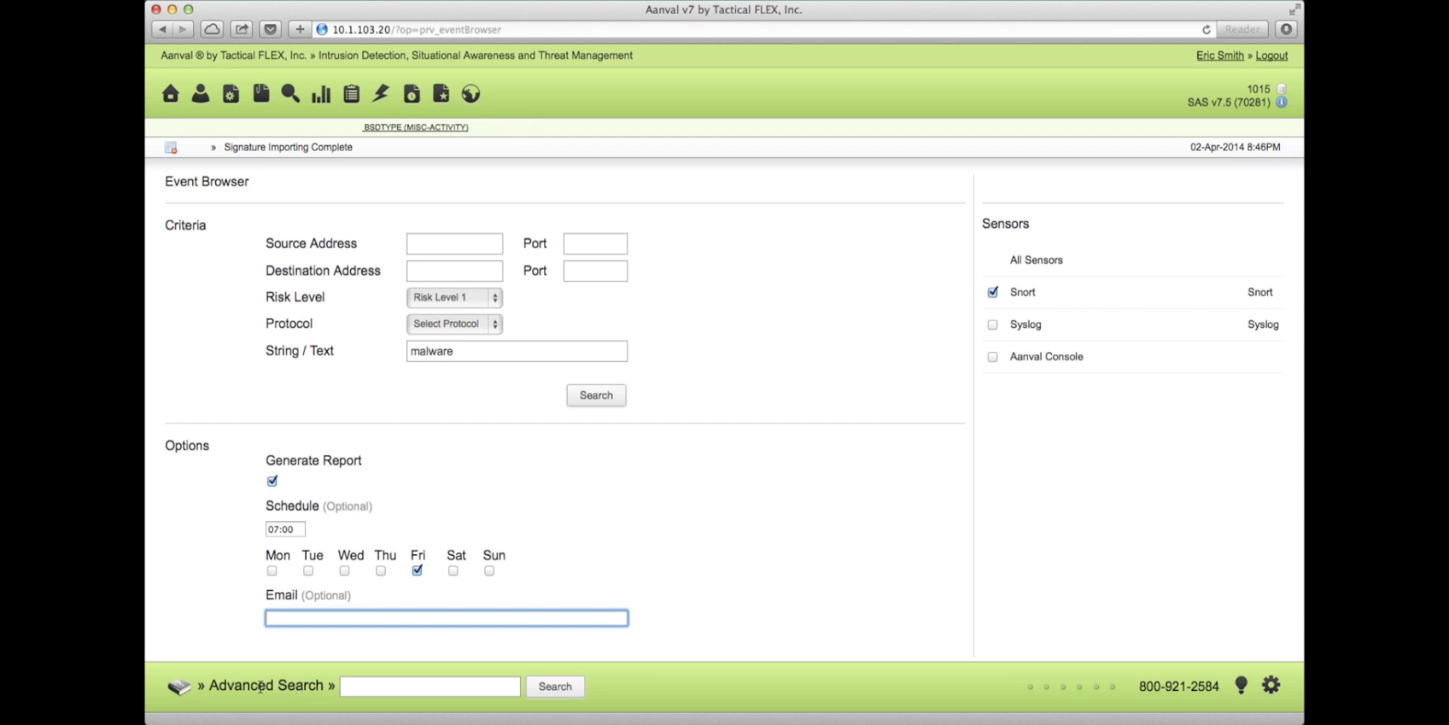
# - Run an Advanced Search for "today: sensor:2"
pyautogui.click(409, 689)
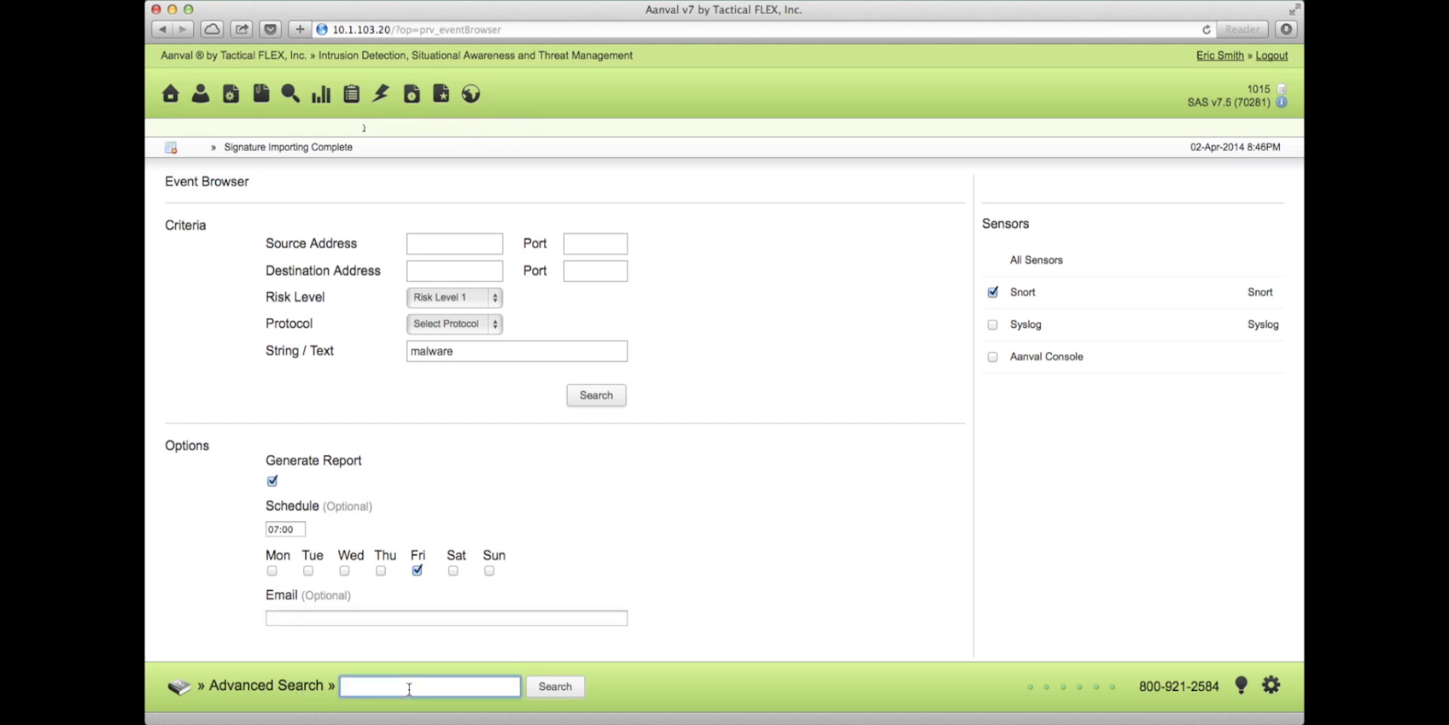
pyautogui.write('today: sensor')
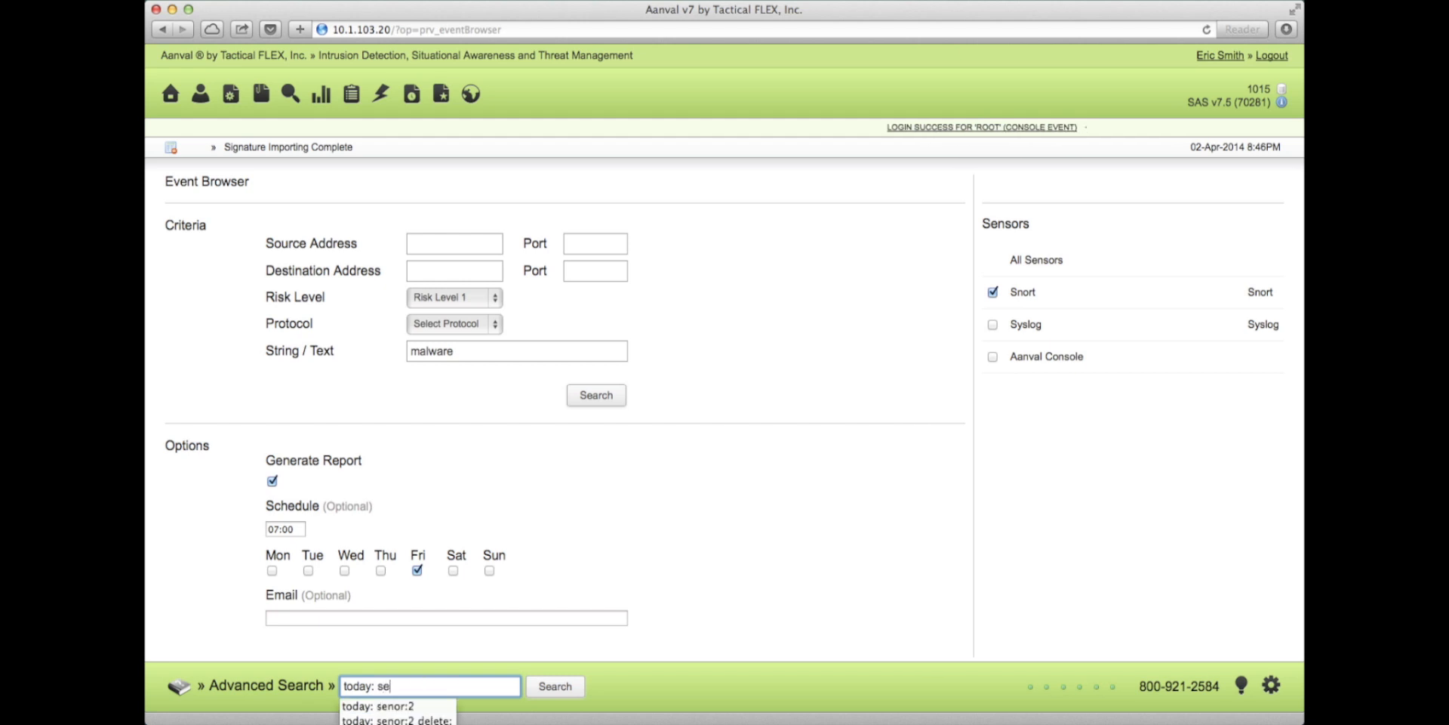
pyautogui.press('BackSpace')
pyautogui.press('BackSpace')
pyautogui.write(':2')
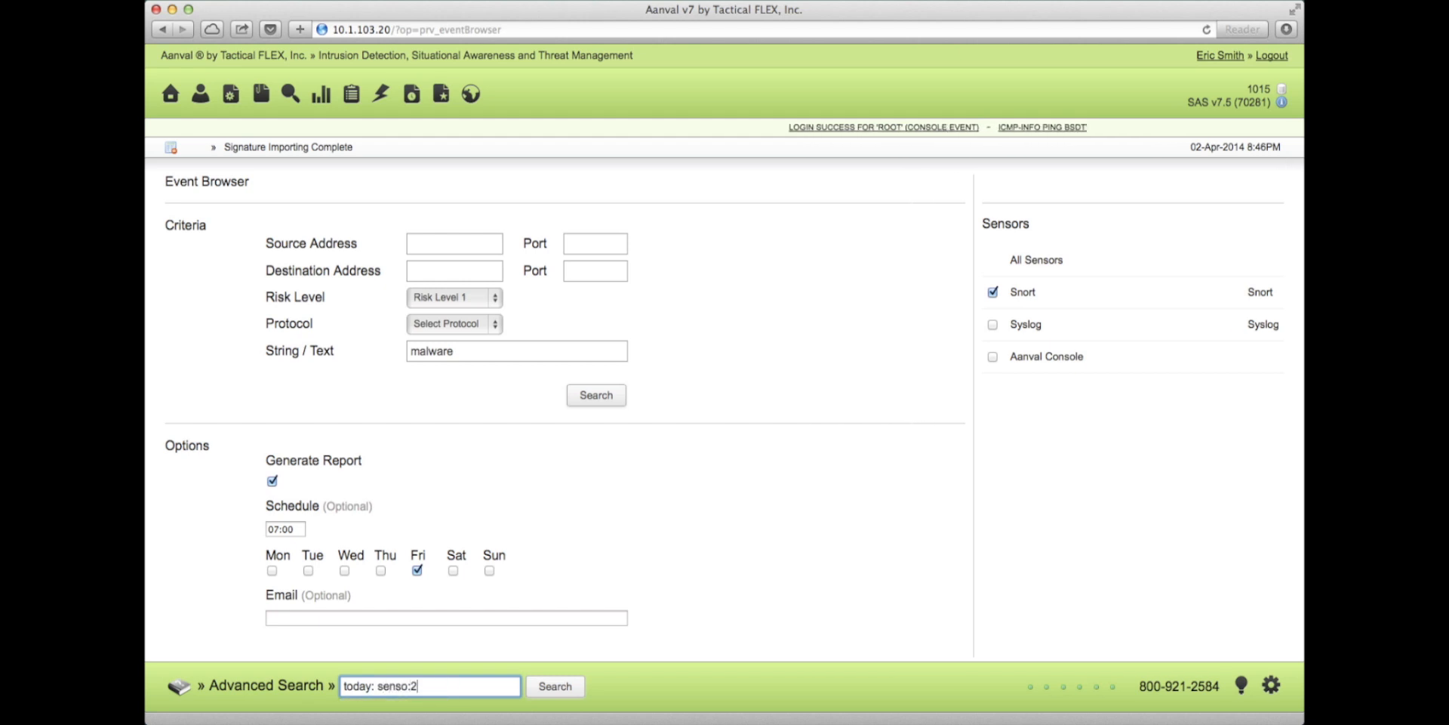
pyautogui.press('Left')
pyautogui.press('Left')
pyautogui.write('r')
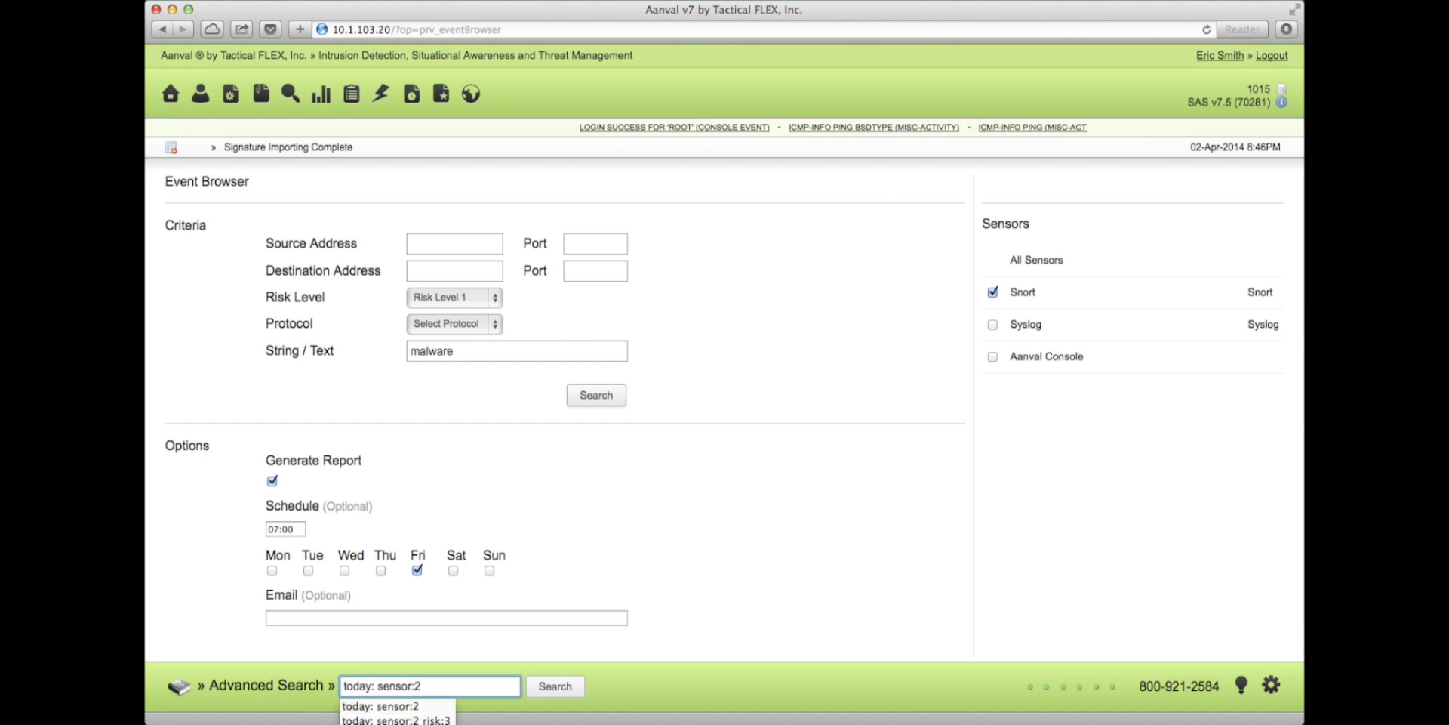
pyautogui.click(559, 689)
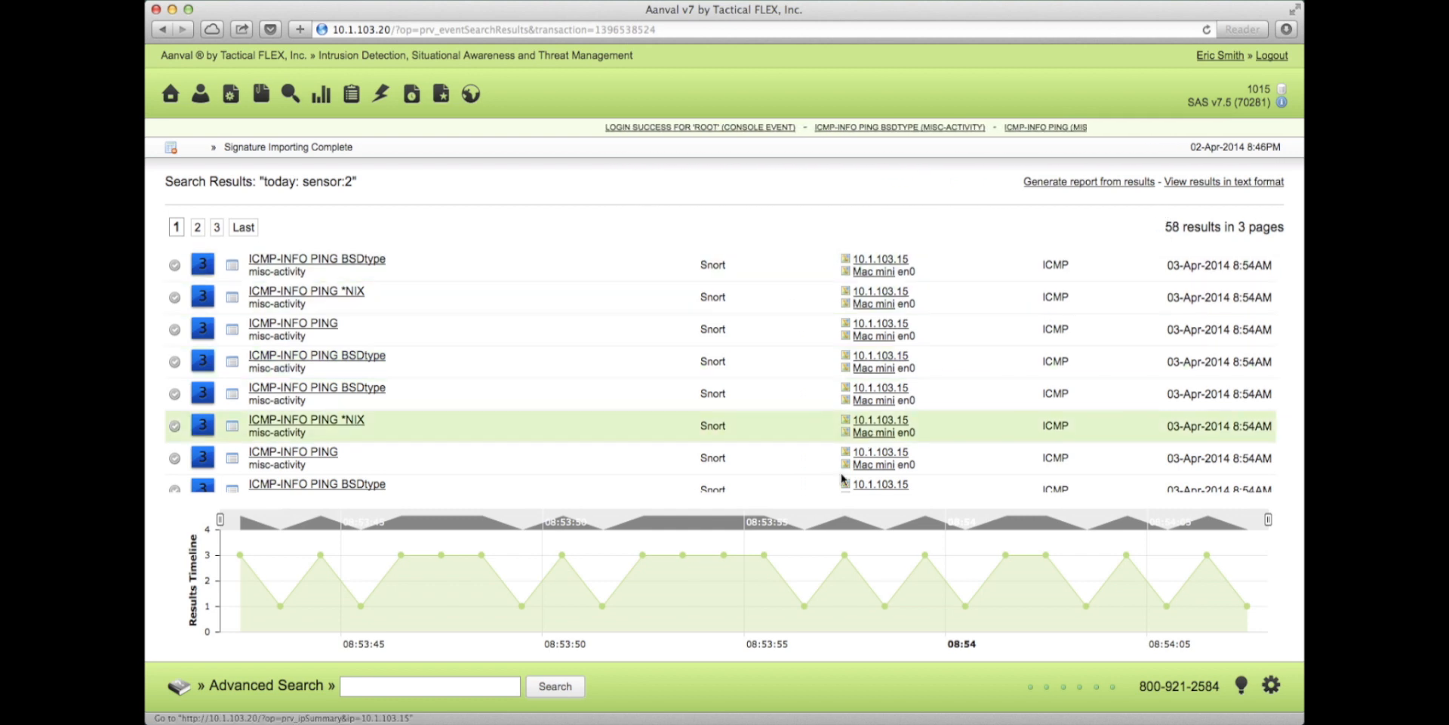
# - Look through the search results, generate a report from them, and refresh the reports list
pyautogui.scroll(-10, 412, 309)
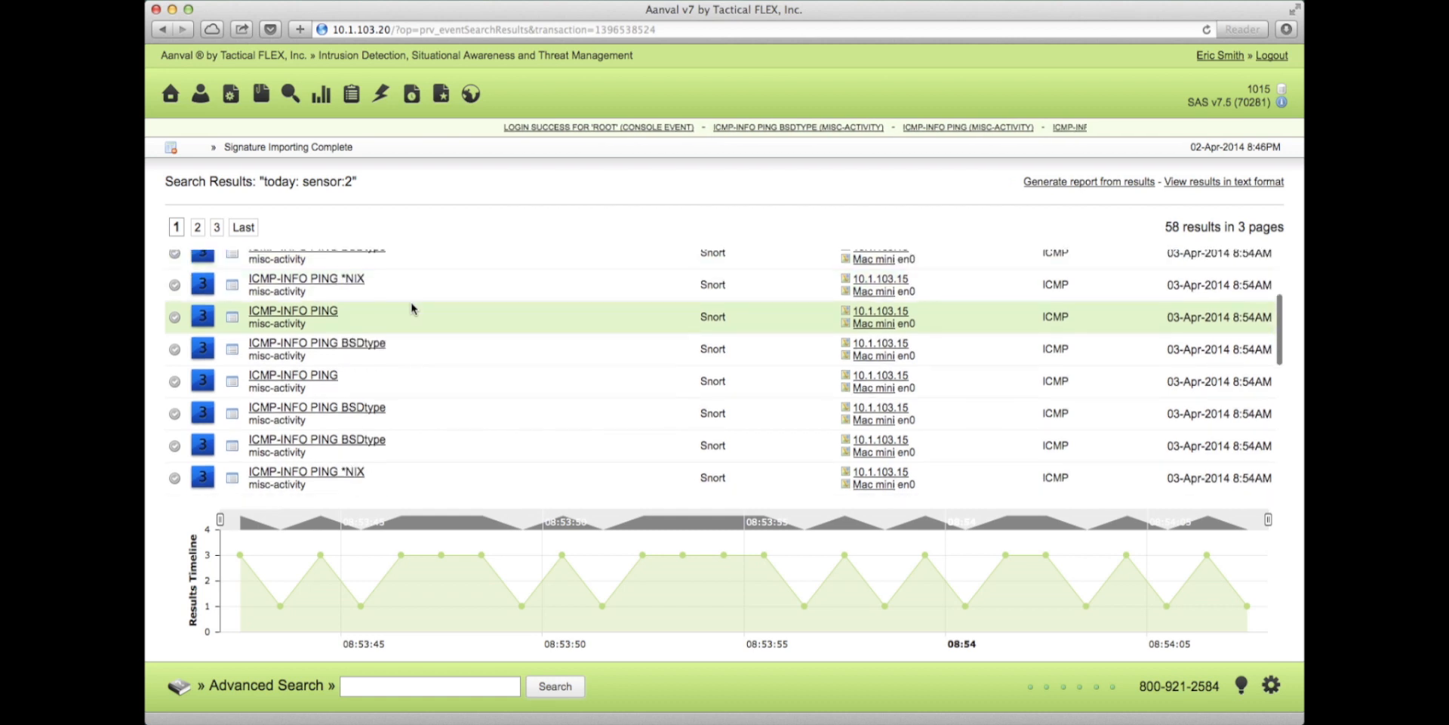
pyautogui.scroll(10, 410, 309)
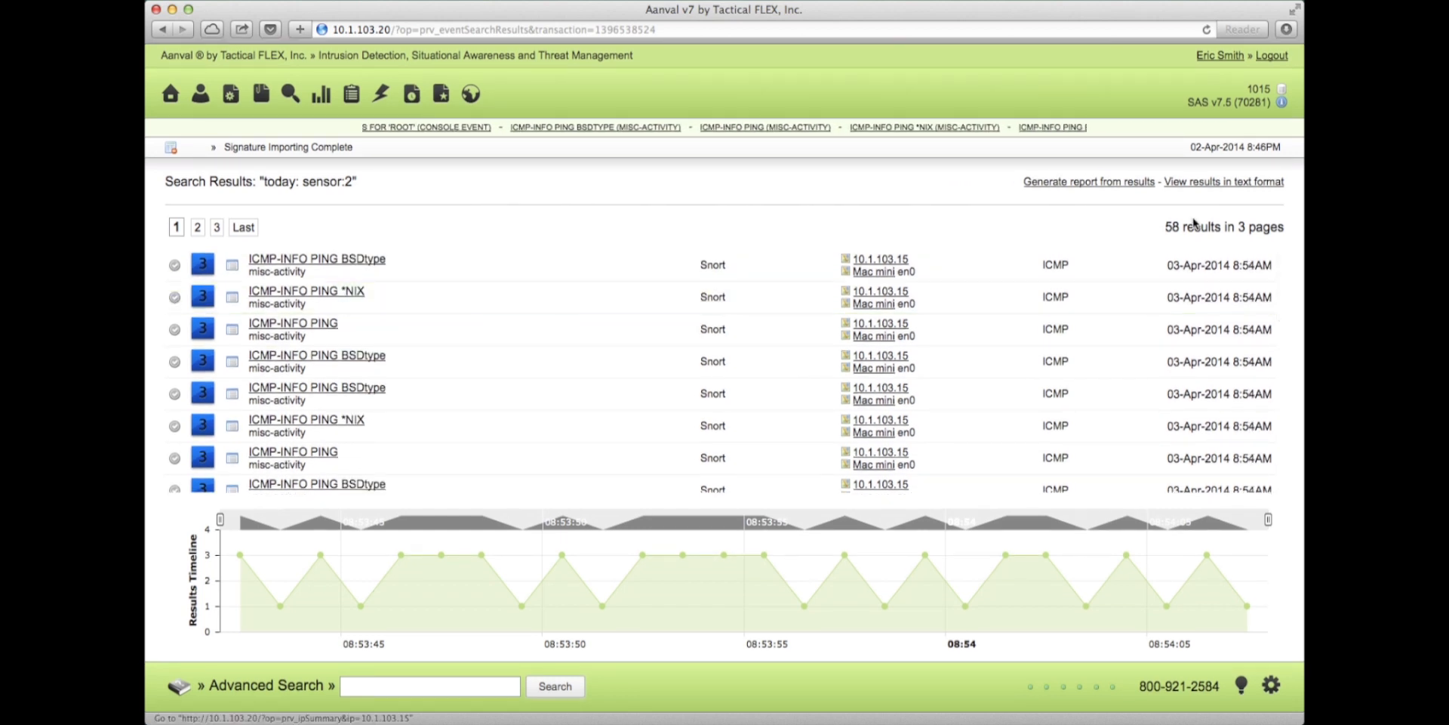
pyautogui.click(1089, 189)
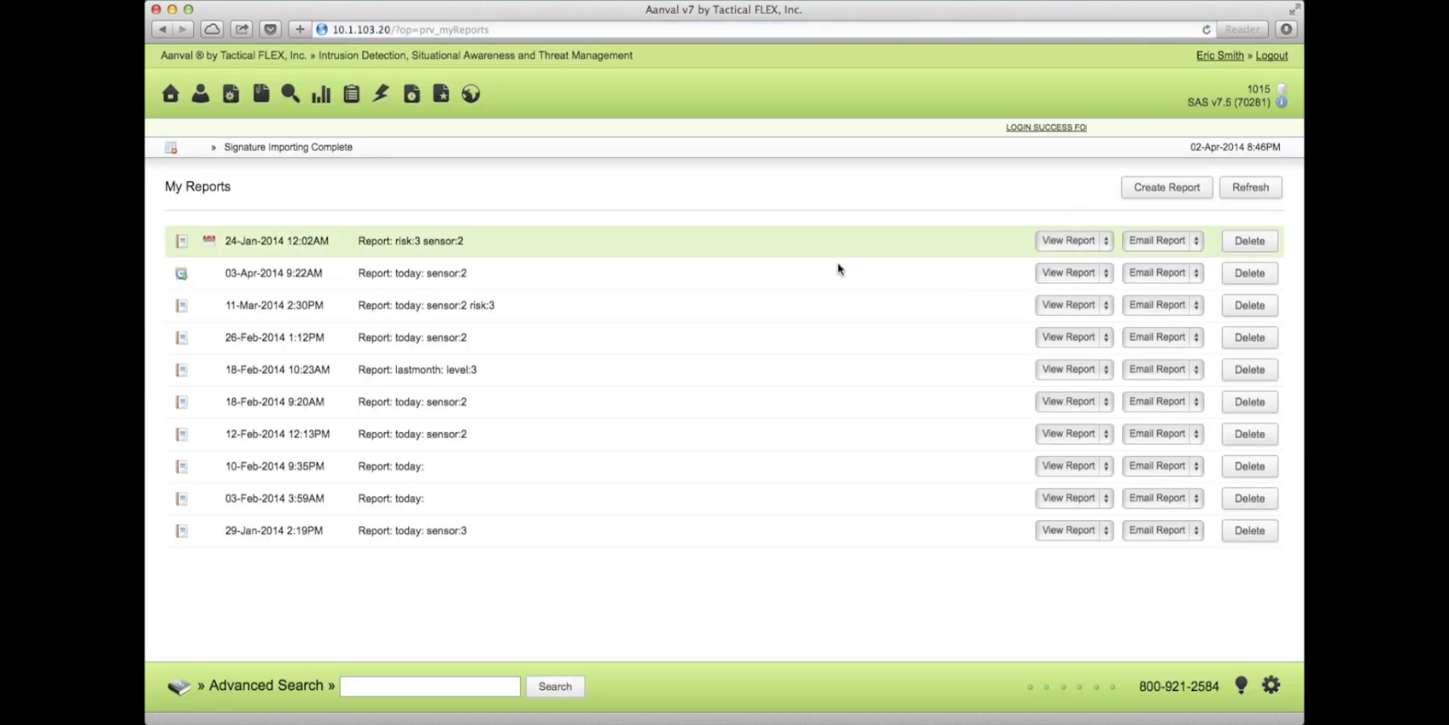
pyautogui.click(1249, 190)
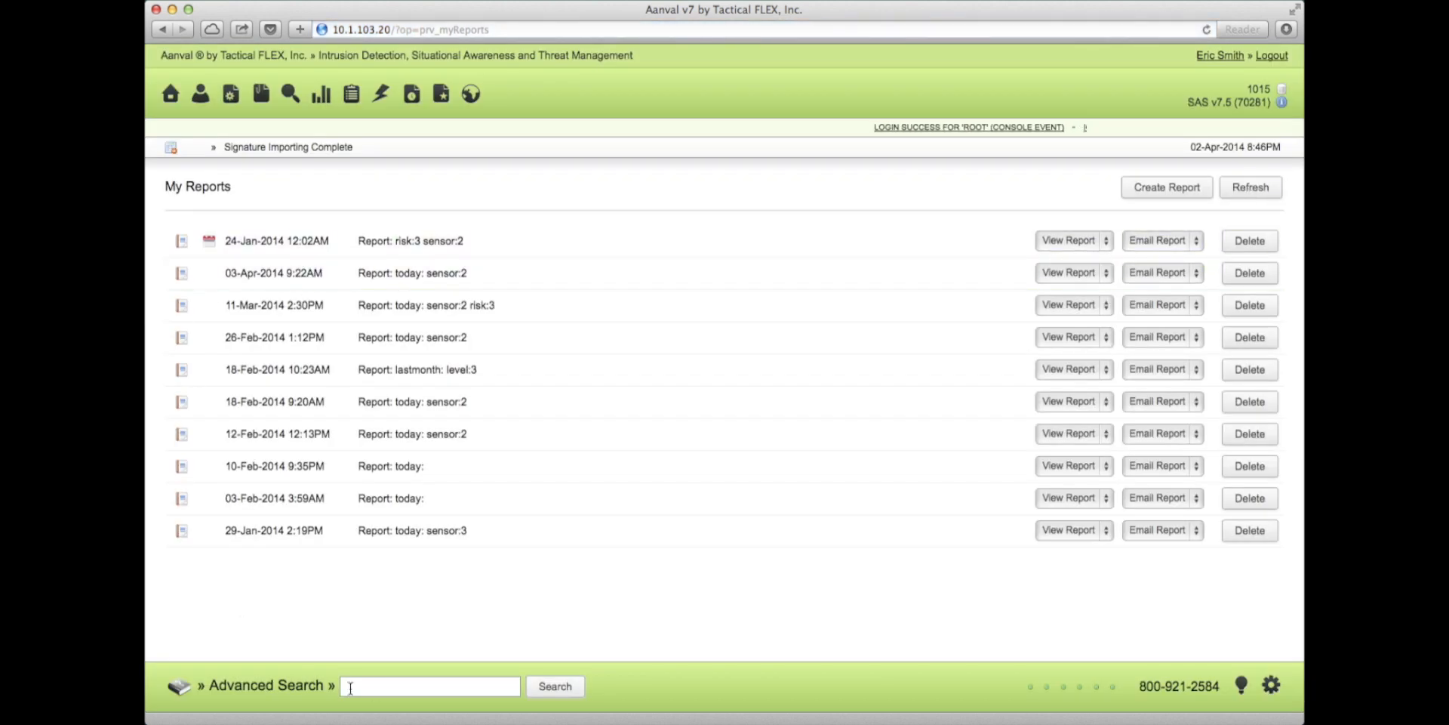
# - Open the Advanced Search help, review its text-matching and time-based keywords, and close the help page
pyautogui.click(179, 687)
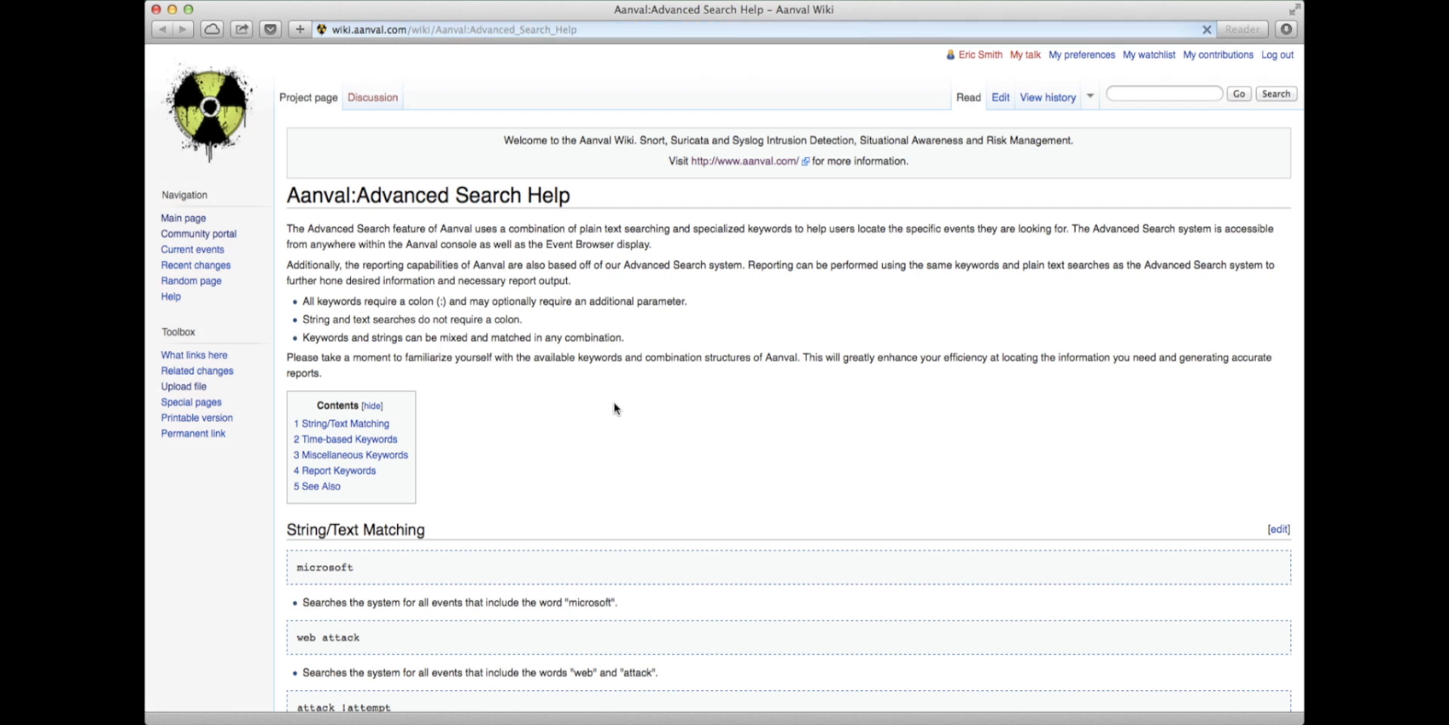
pyautogui.scroll(-3, 563, 451)
pyautogui.scroll(-12, 368, 444)
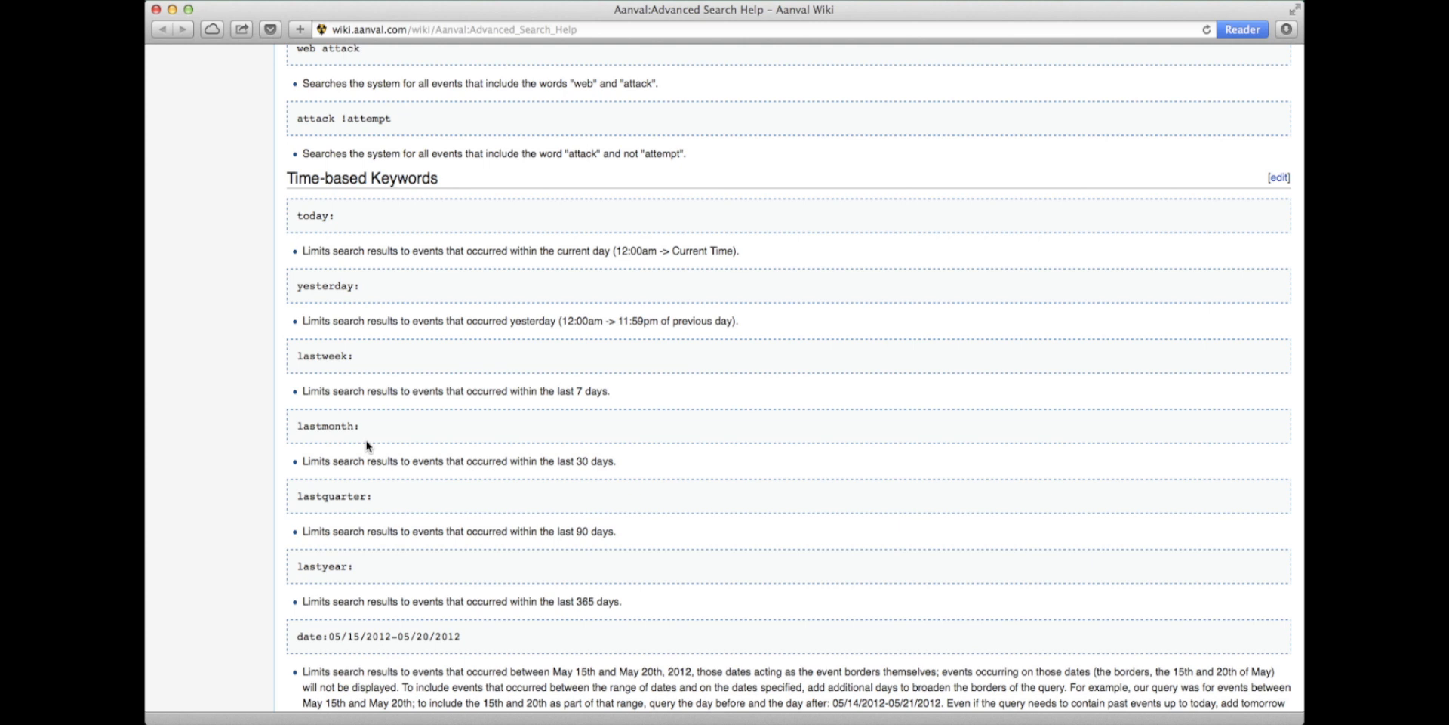
pyautogui.scroll(15, 365, 449)
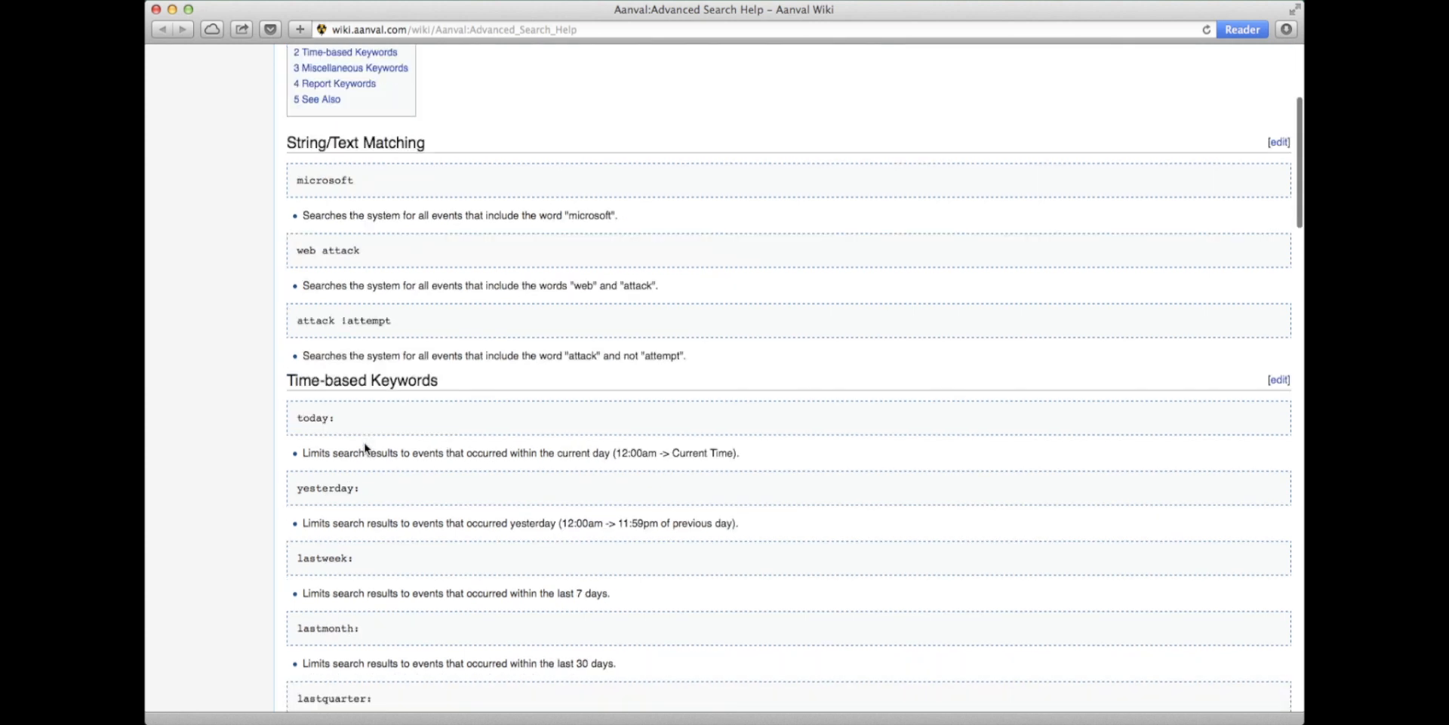
pyautogui.click(156, 11)
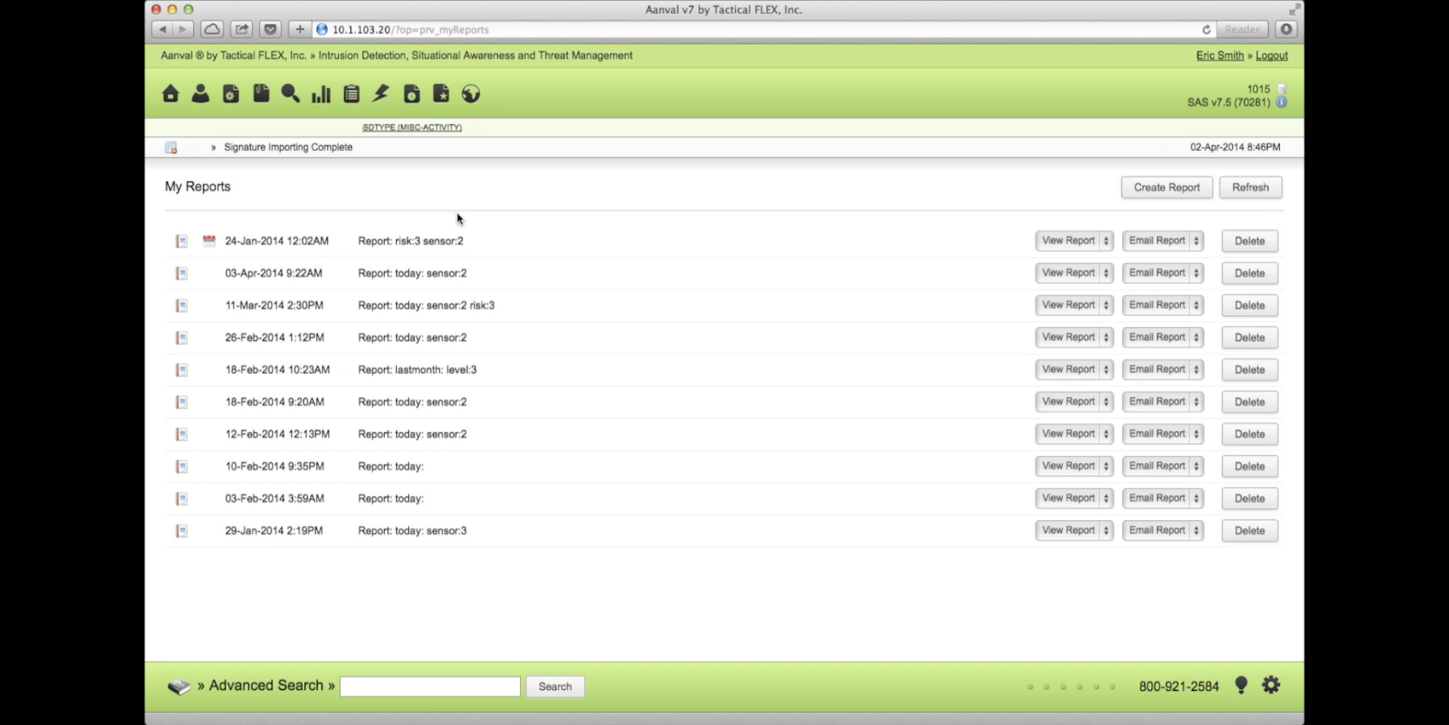
# - Review the Situational Awareness Report for the last 24 hours and return to the main dashboard
pyautogui.click(352, 95)
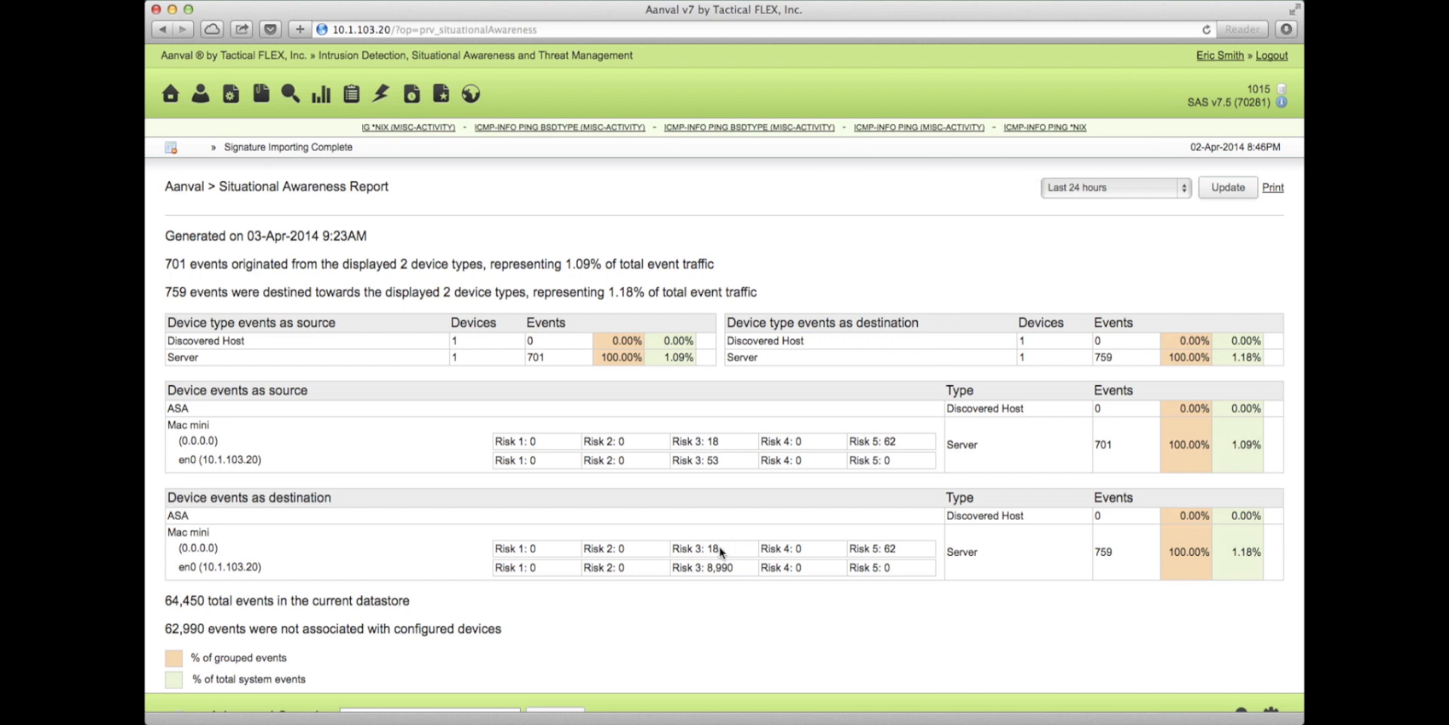
pyautogui.click(171, 93)
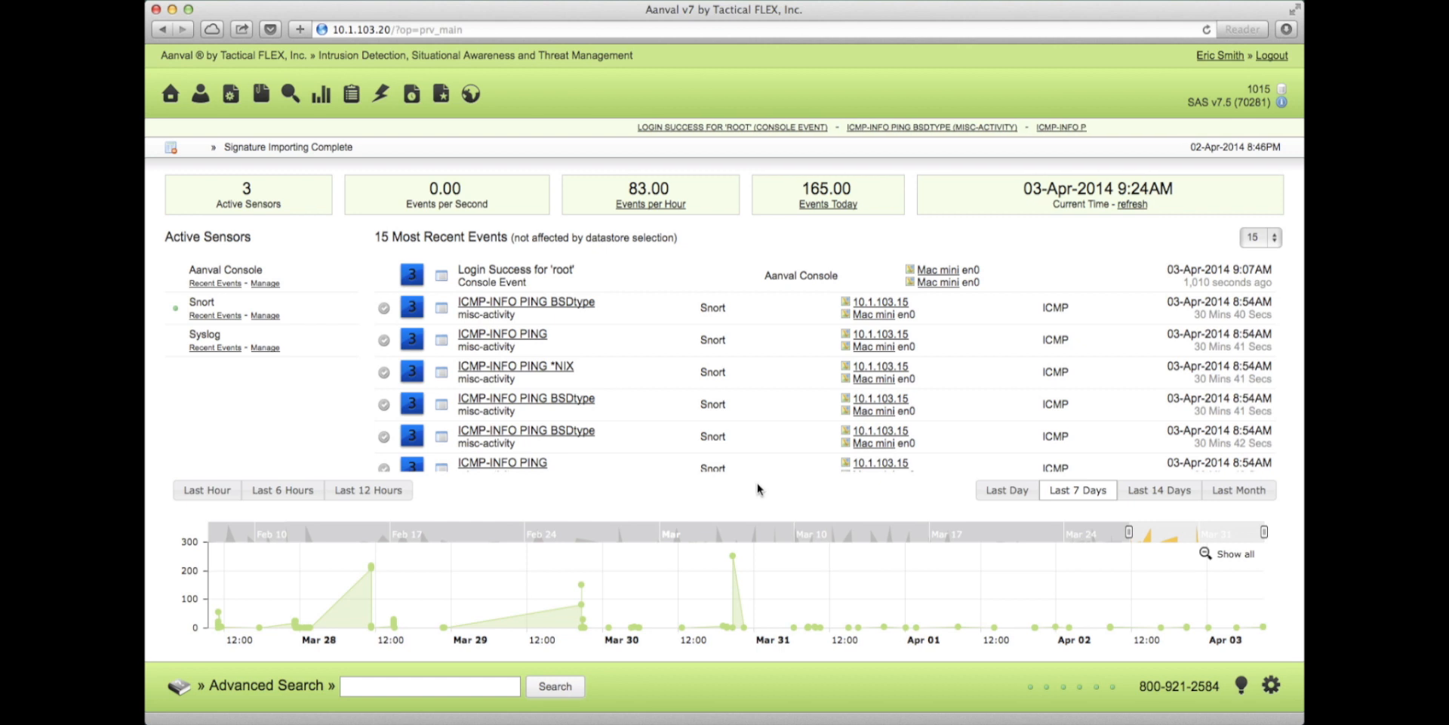
# - Open Device Management from the configuration page and examine the Mac mini's device type, IP addresses and services
pyautogui.click(1268, 684)
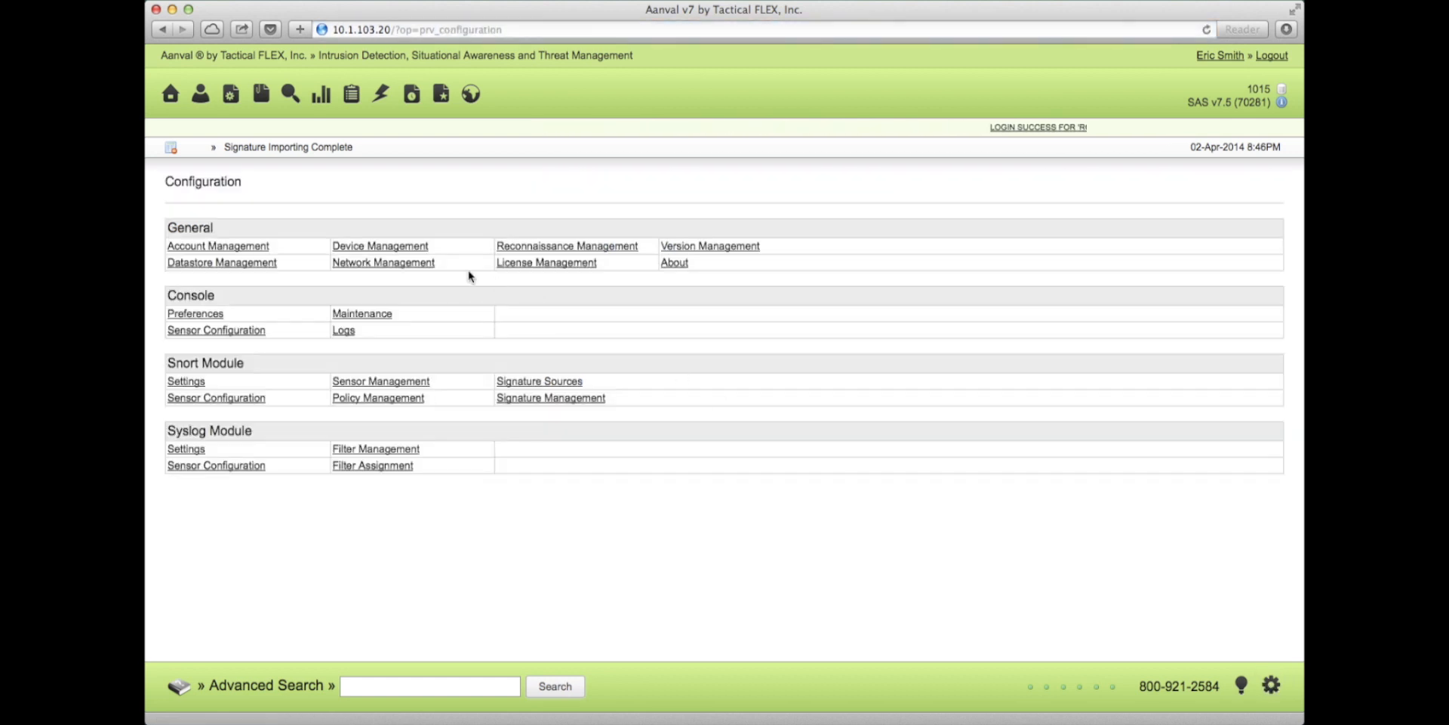
pyautogui.click(359, 249)
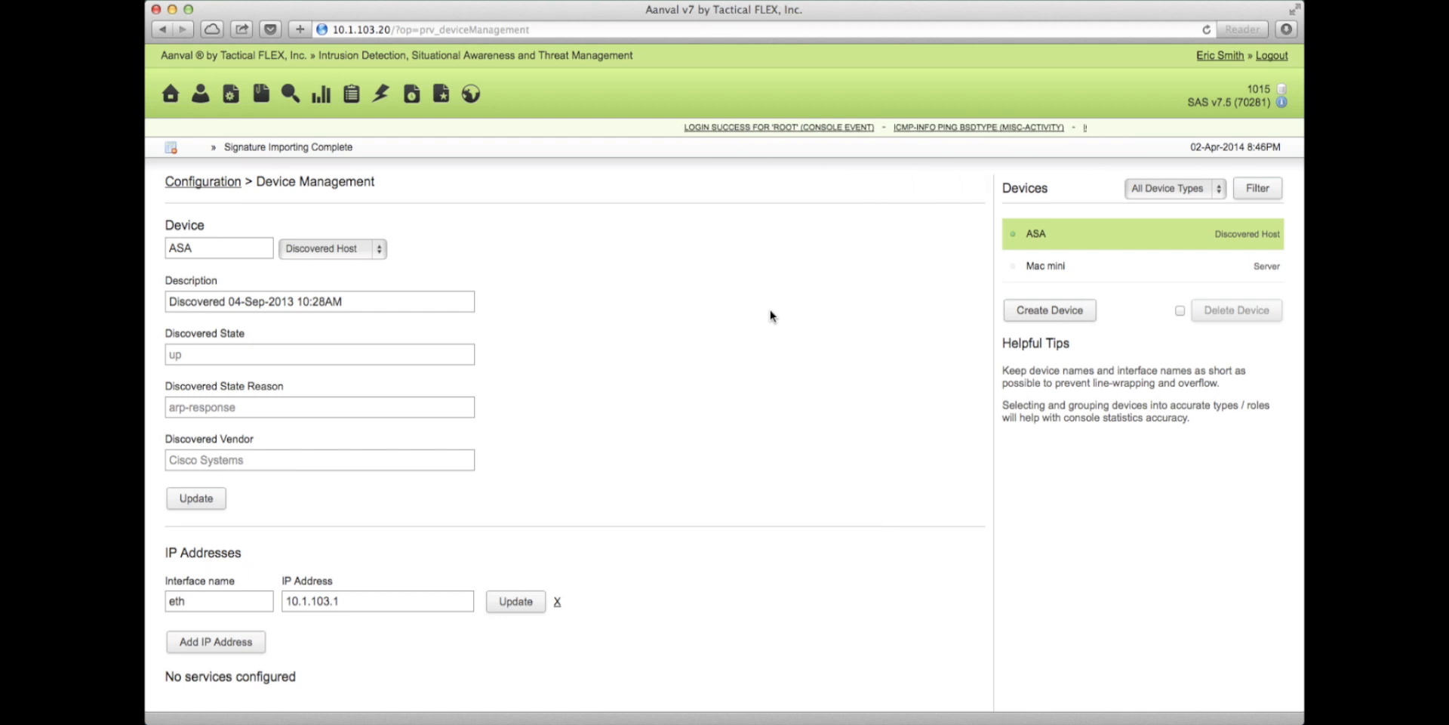
pyautogui.click(1037, 268)
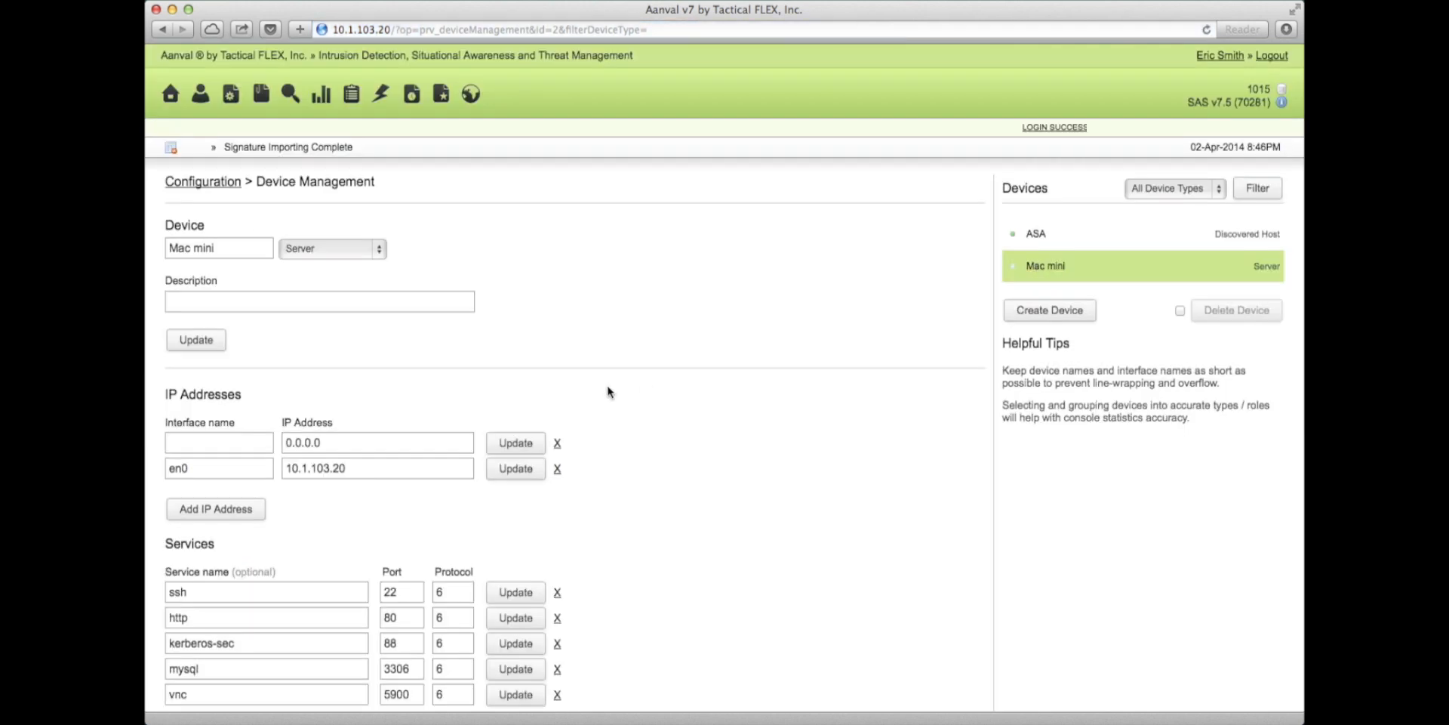
pyautogui.scroll(-3, 608, 386)
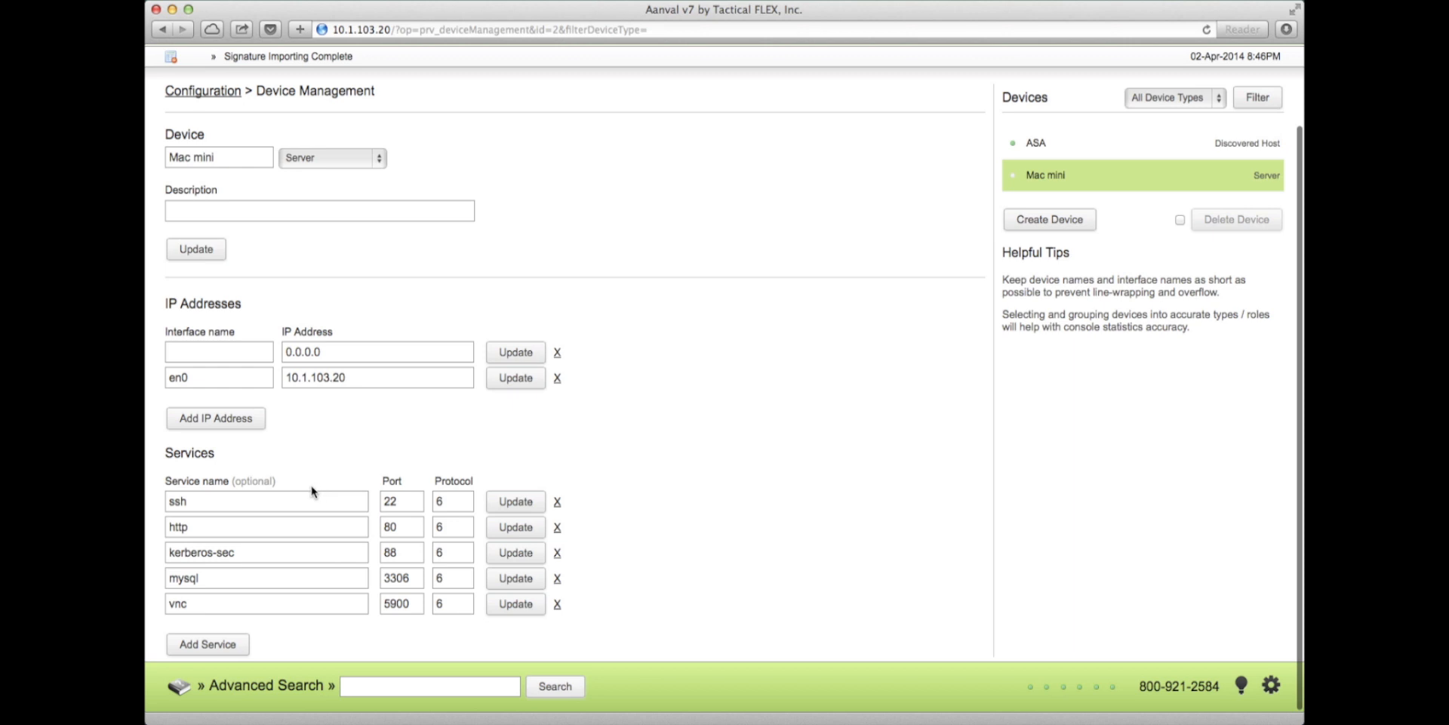
pyautogui.scroll(2, 313, 491)
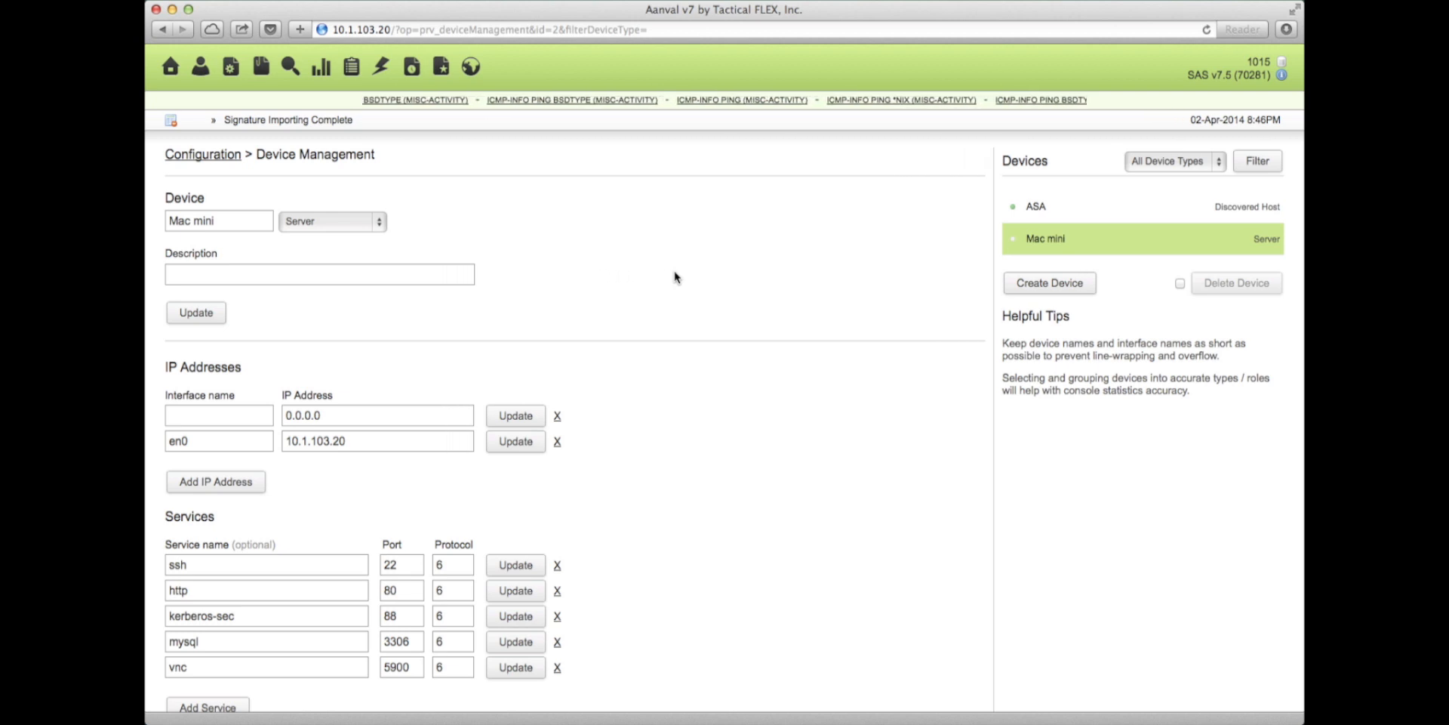
# - Examine the ASA device's discovery details, IP address and services, and return to the configuration page
pyautogui.click(1038, 213)
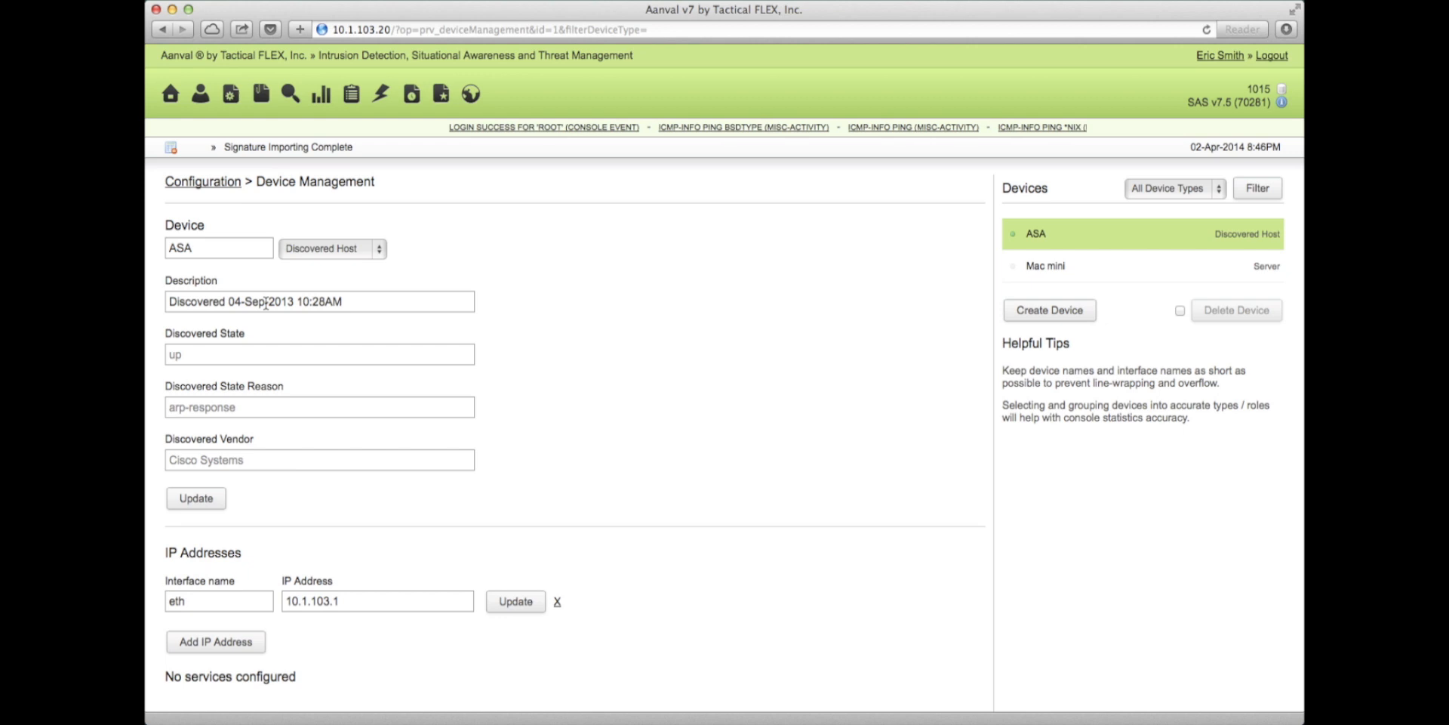
pyautogui.scroll(-2, 265, 304)
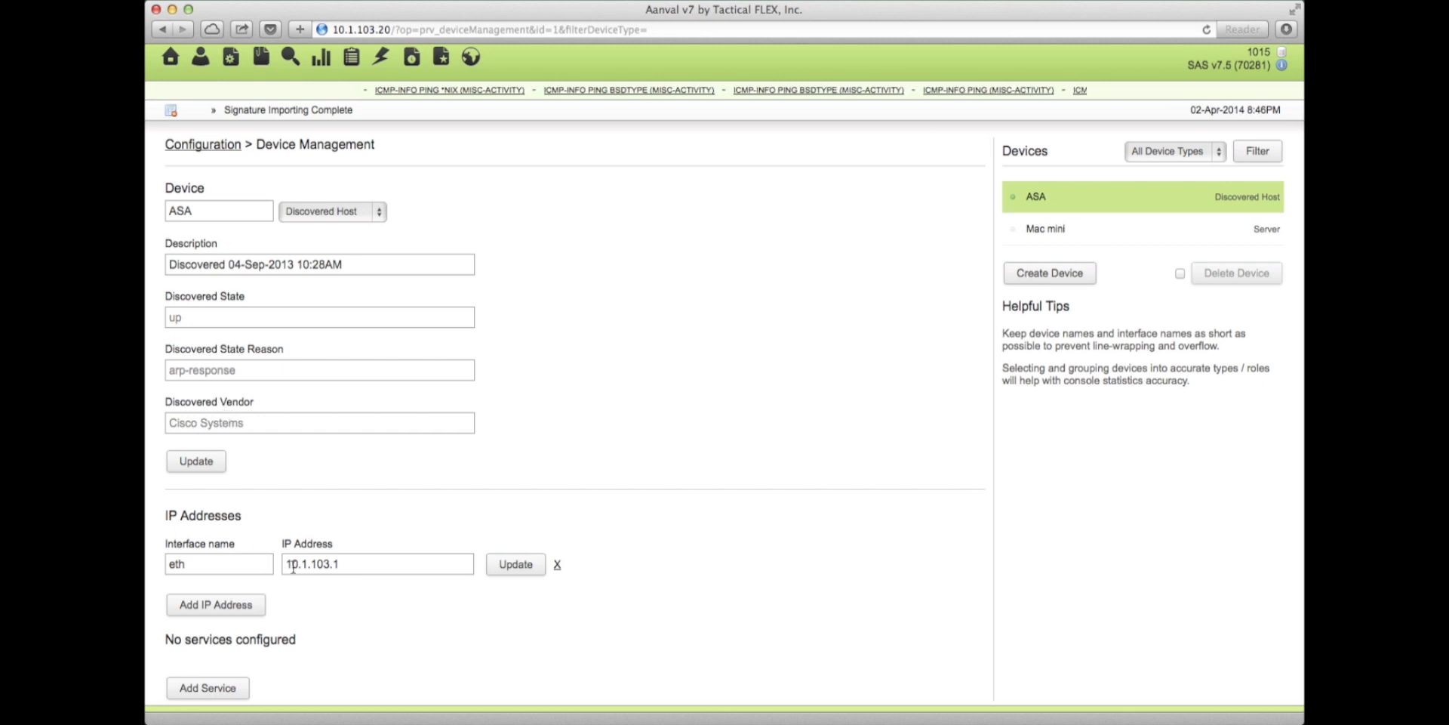
pyautogui.scroll(-2, 293, 566)
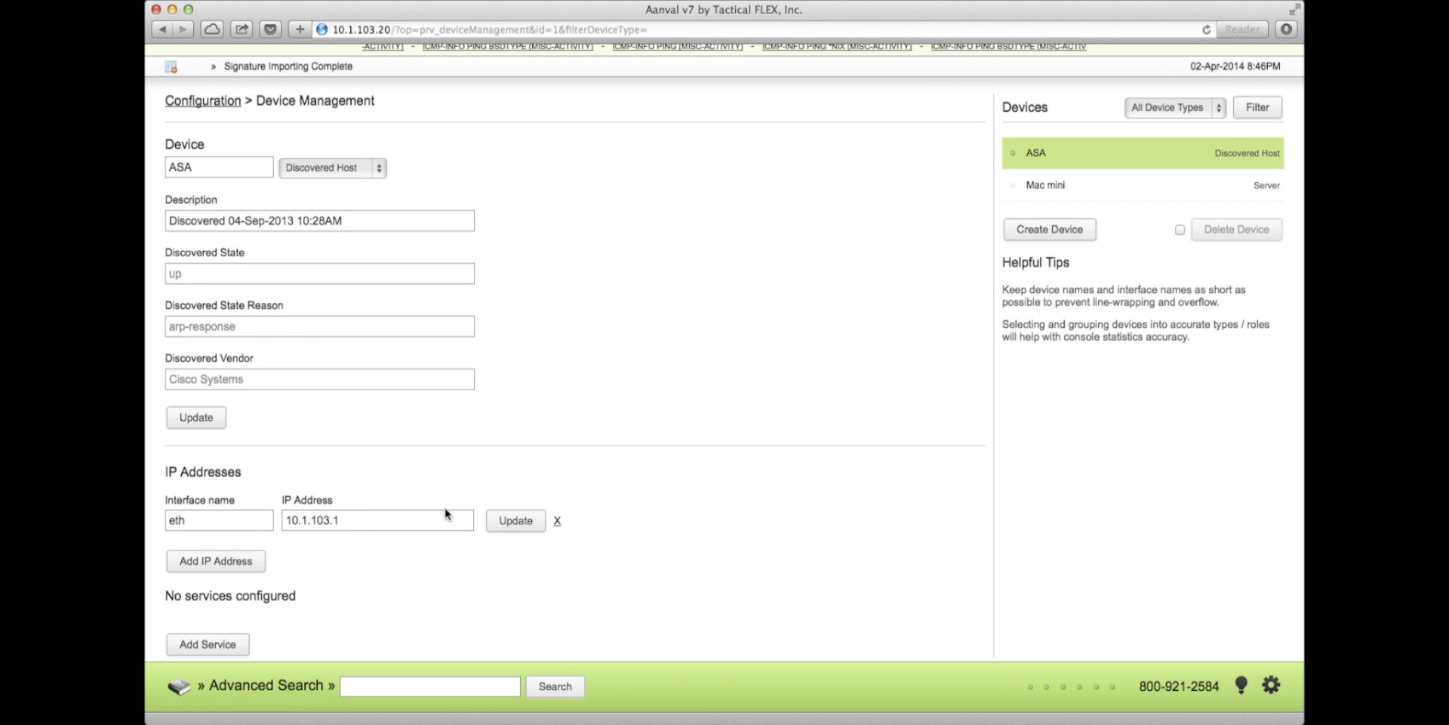
pyautogui.scroll(3, 445, 513)
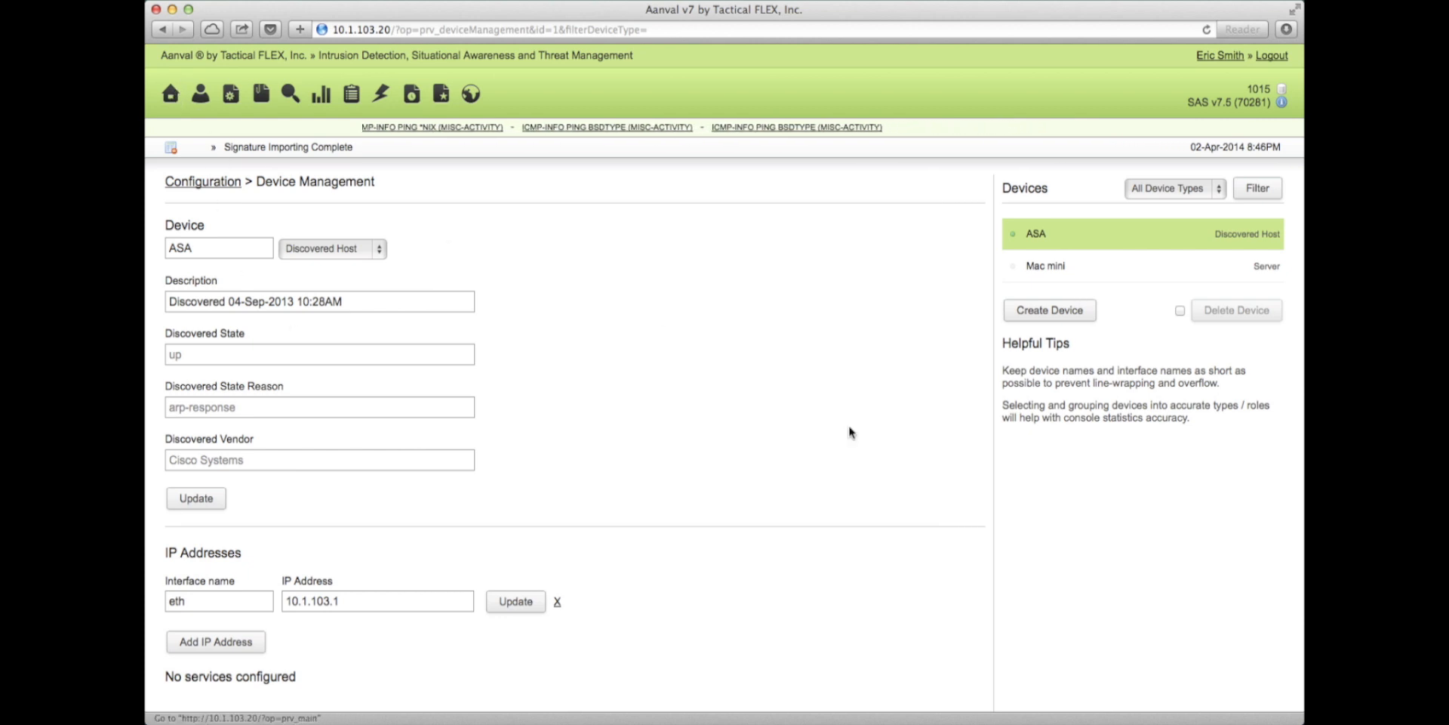
pyautogui.click(204, 181)
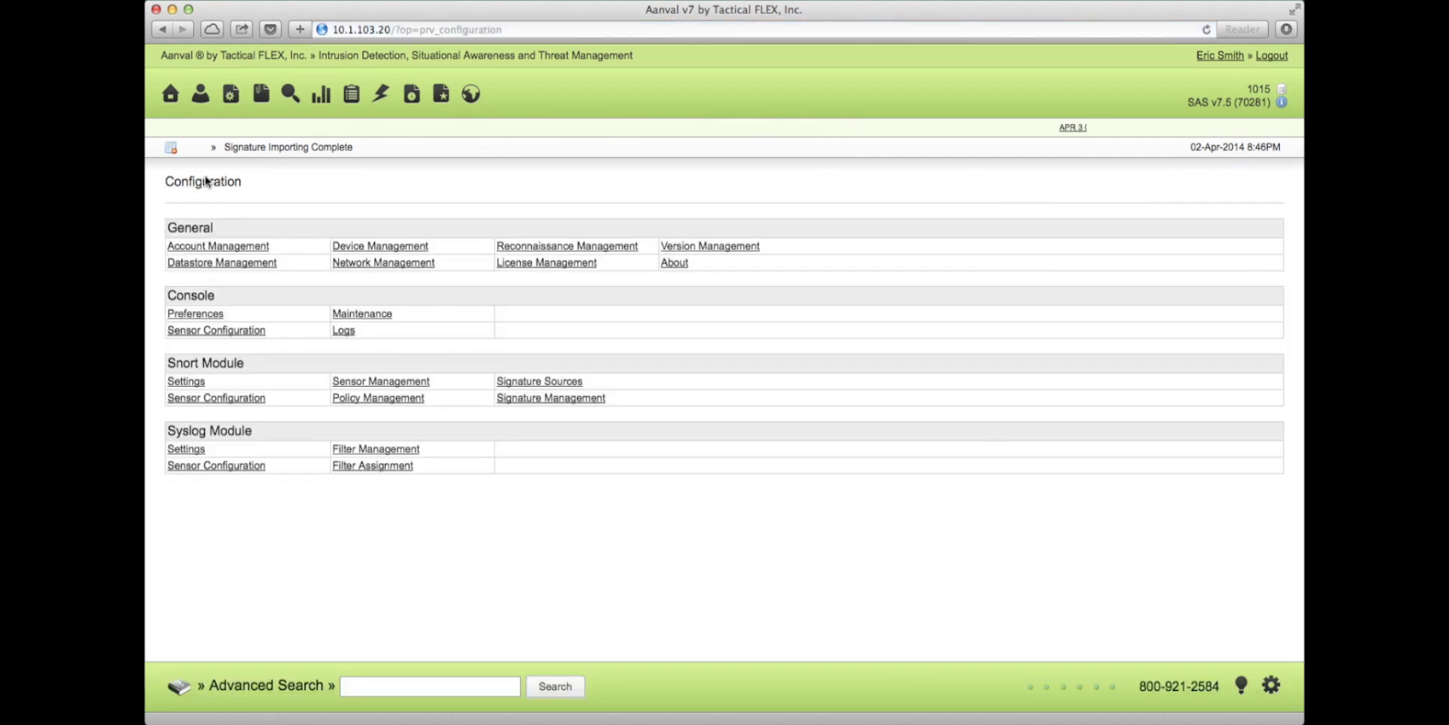
# - Review the Console Preferences, from the date format through network scanning to syslog mirroring, and return to the configuration page
pyautogui.click(201, 315)
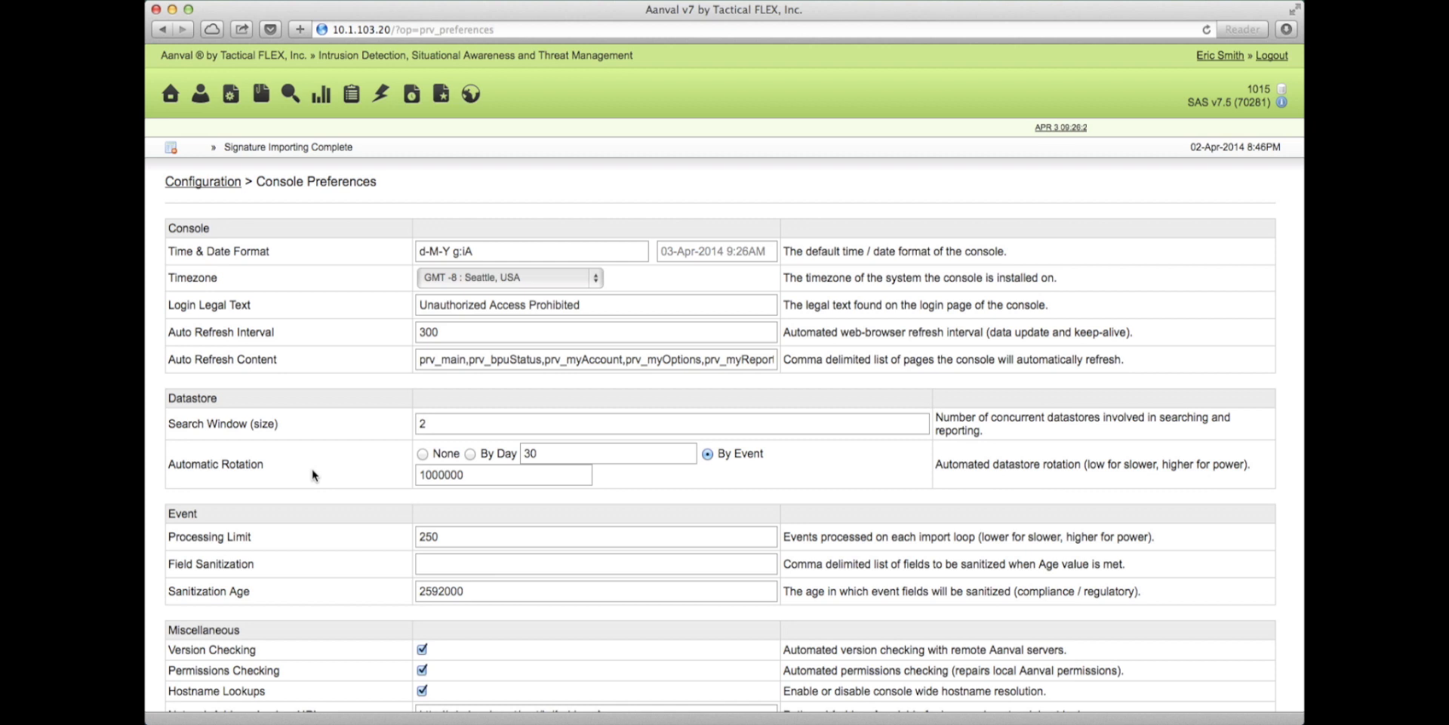
pyautogui.scroll(-5, 313, 475)
pyautogui.scroll(-3, 313, 475)
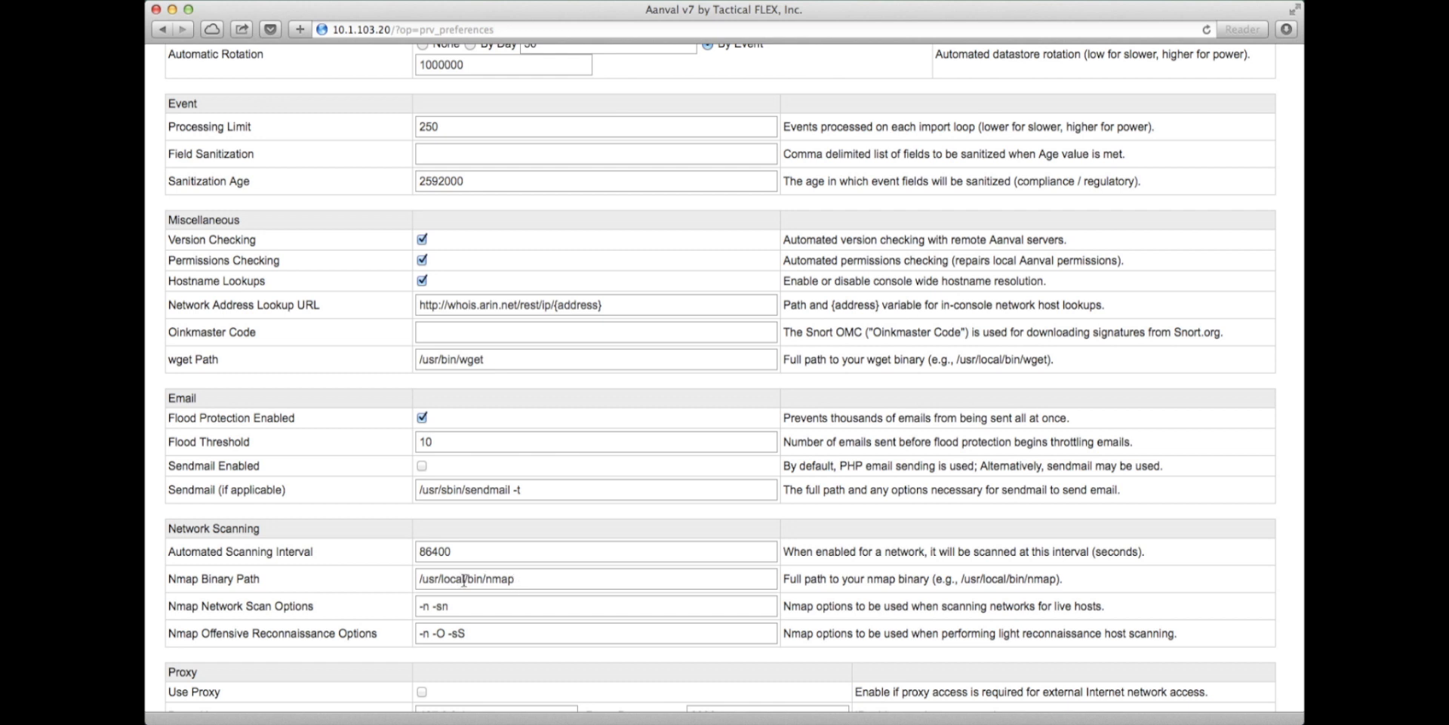
pyautogui.scroll(-20, 463, 580)
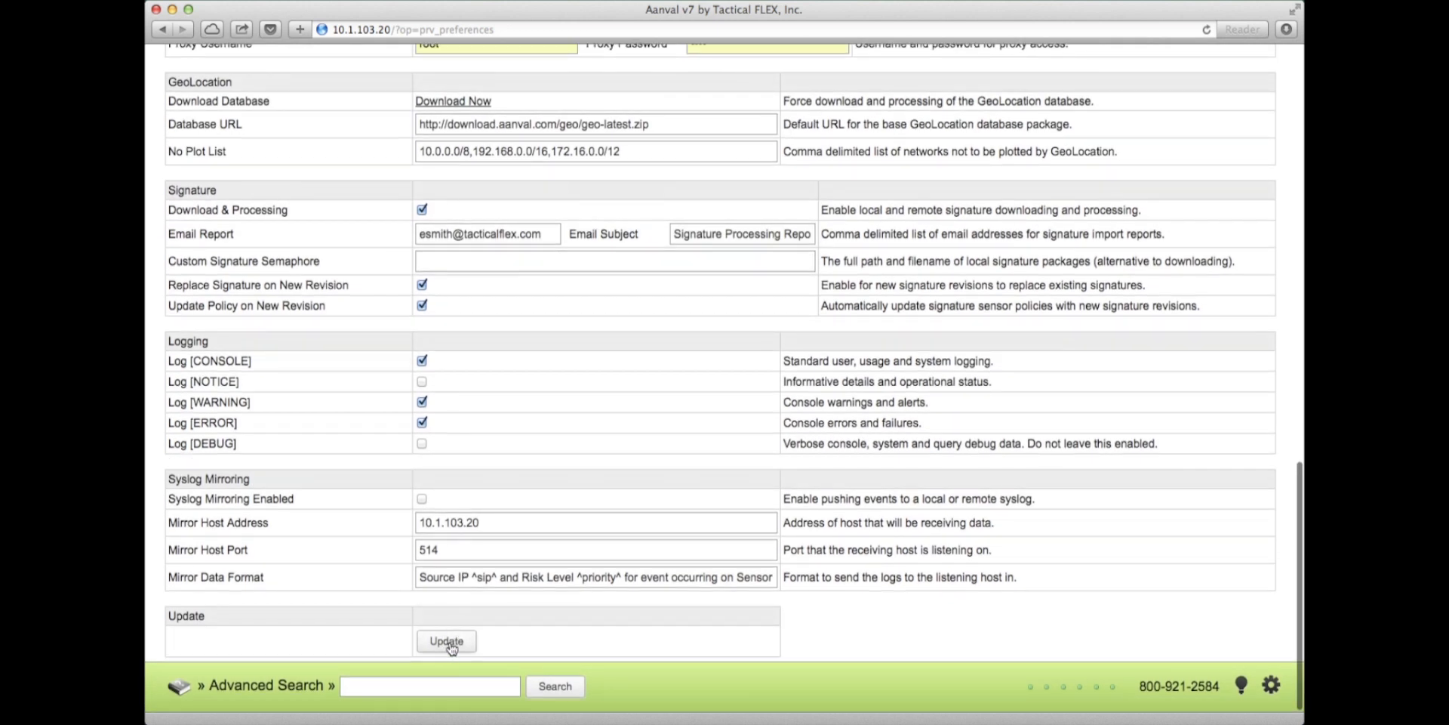
pyautogui.click(449, 643)
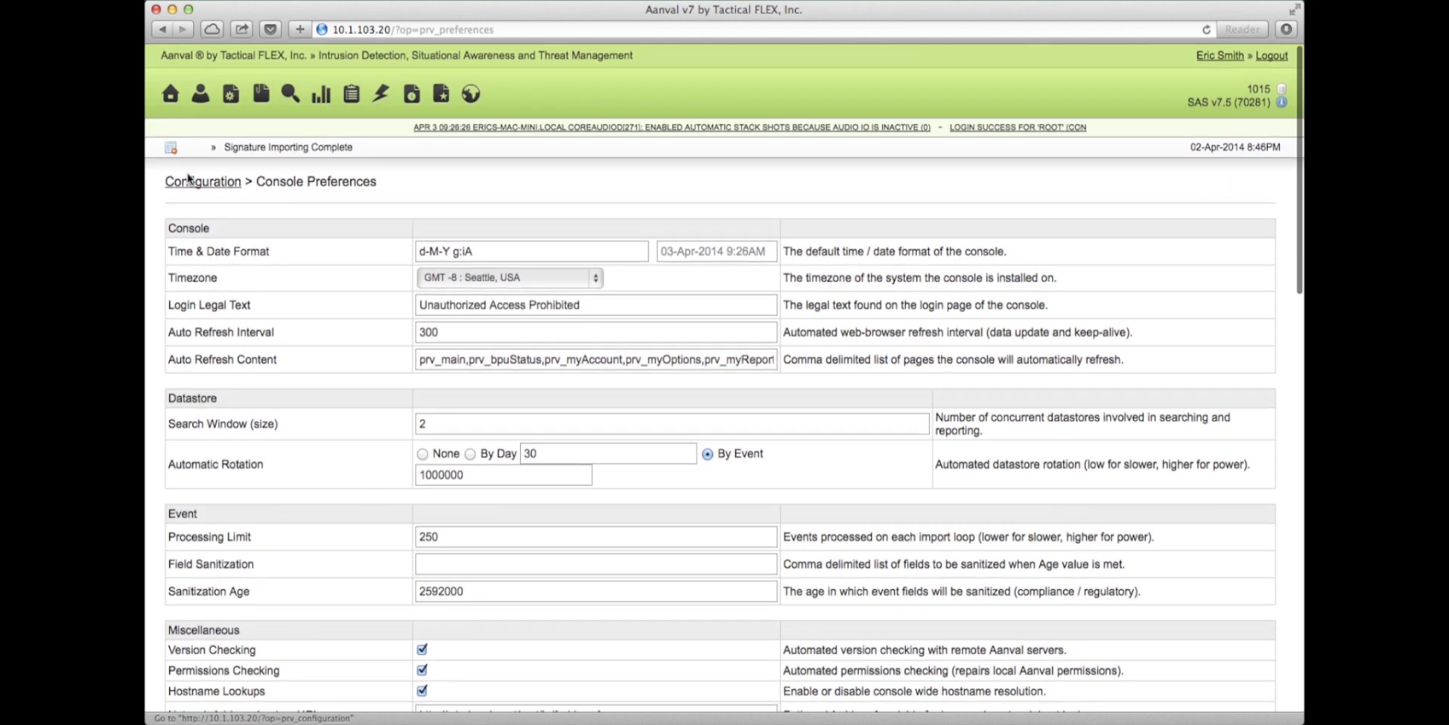
pyautogui.click(188, 179)
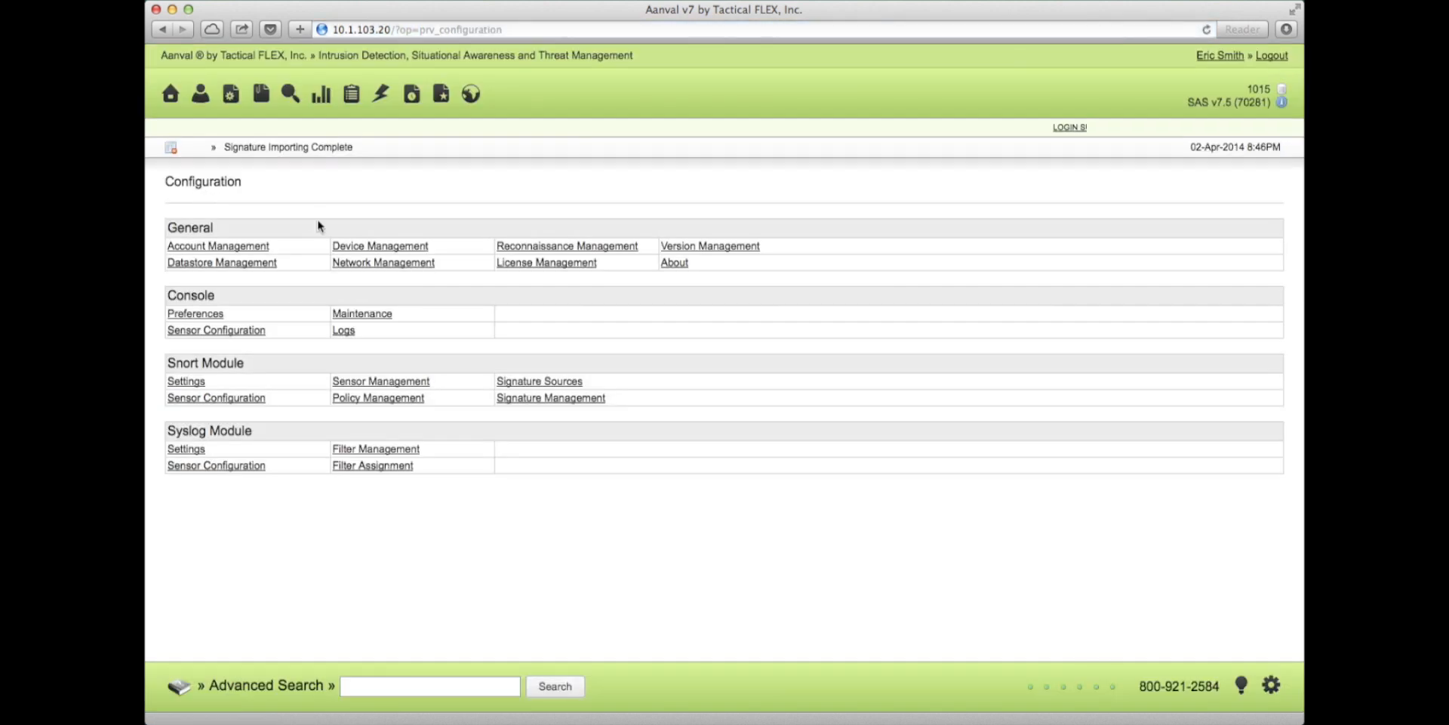
# - Check the Beta network's host scanning settings, and show only Aanval Console events in the Live Event Monitor
pyautogui.click(347, 266)
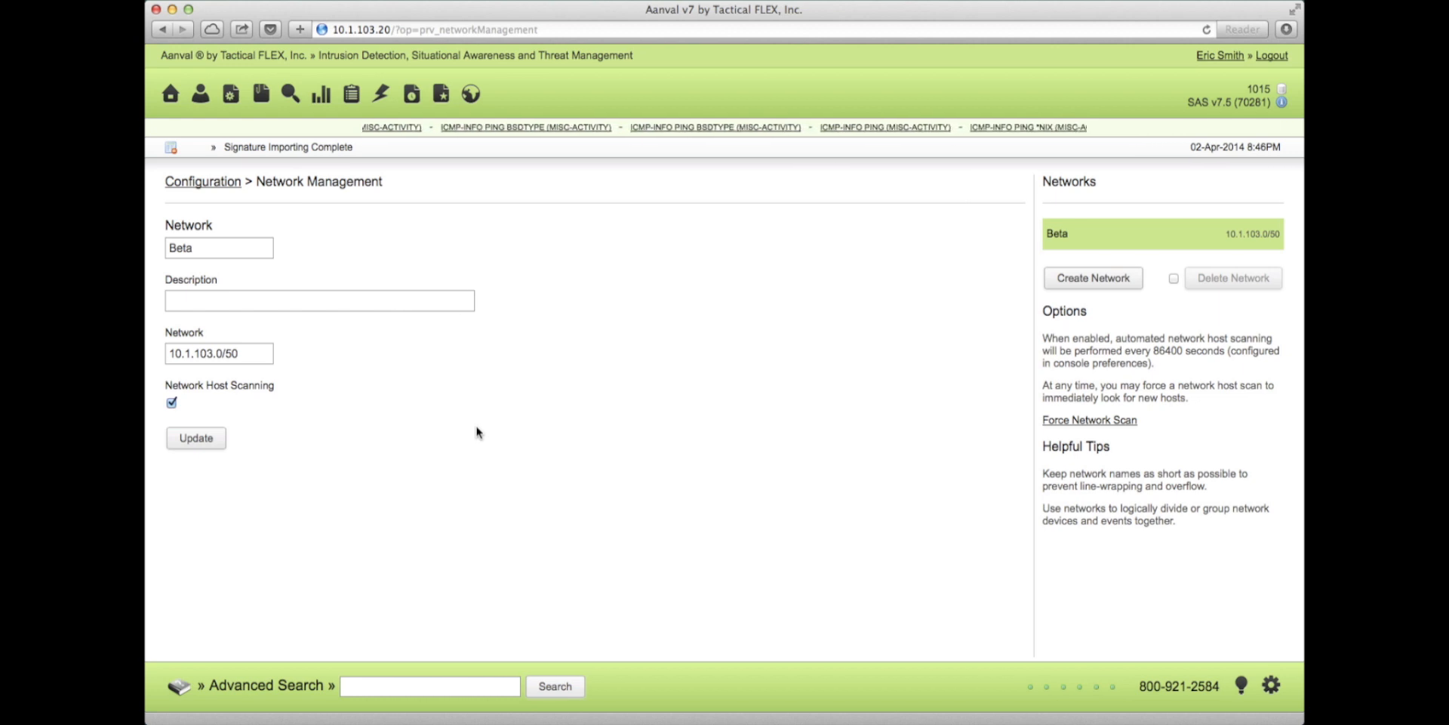
pyautogui.click(261, 91)
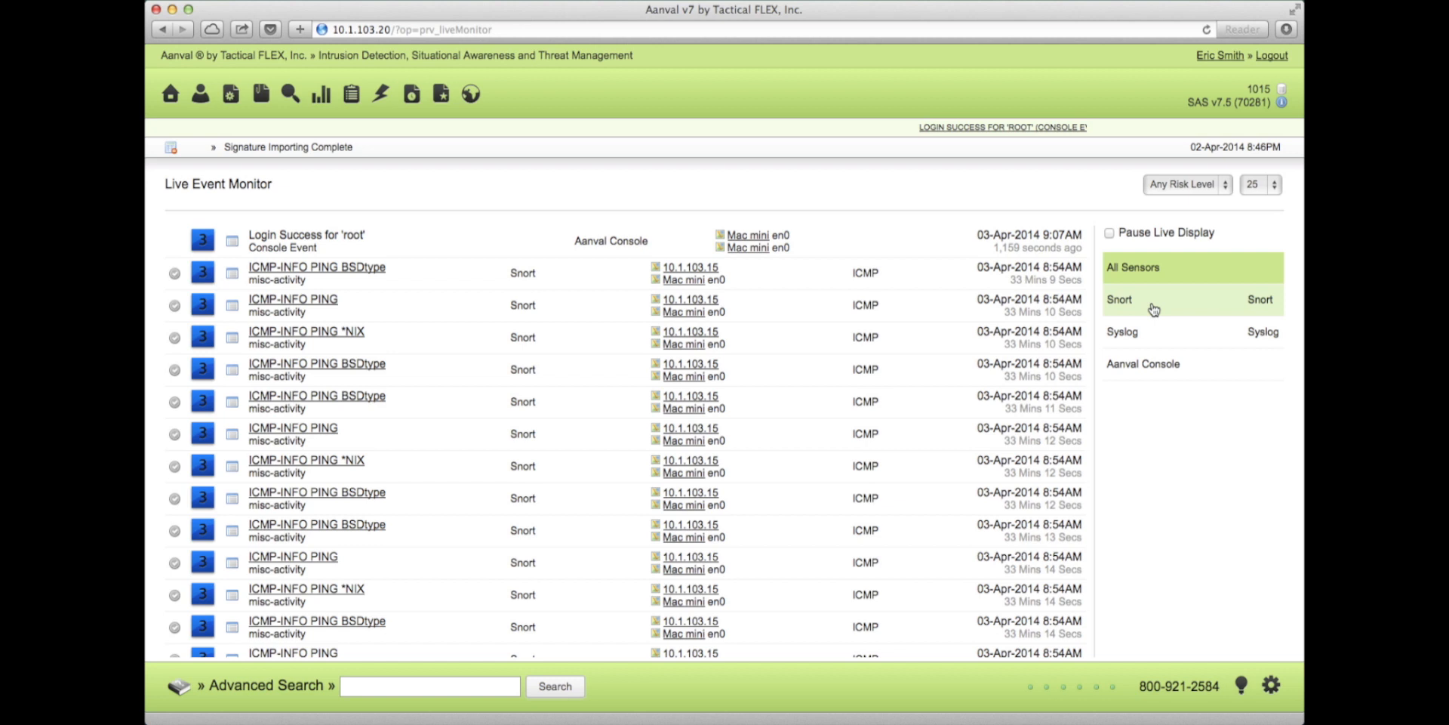
pyautogui.click(1139, 368)
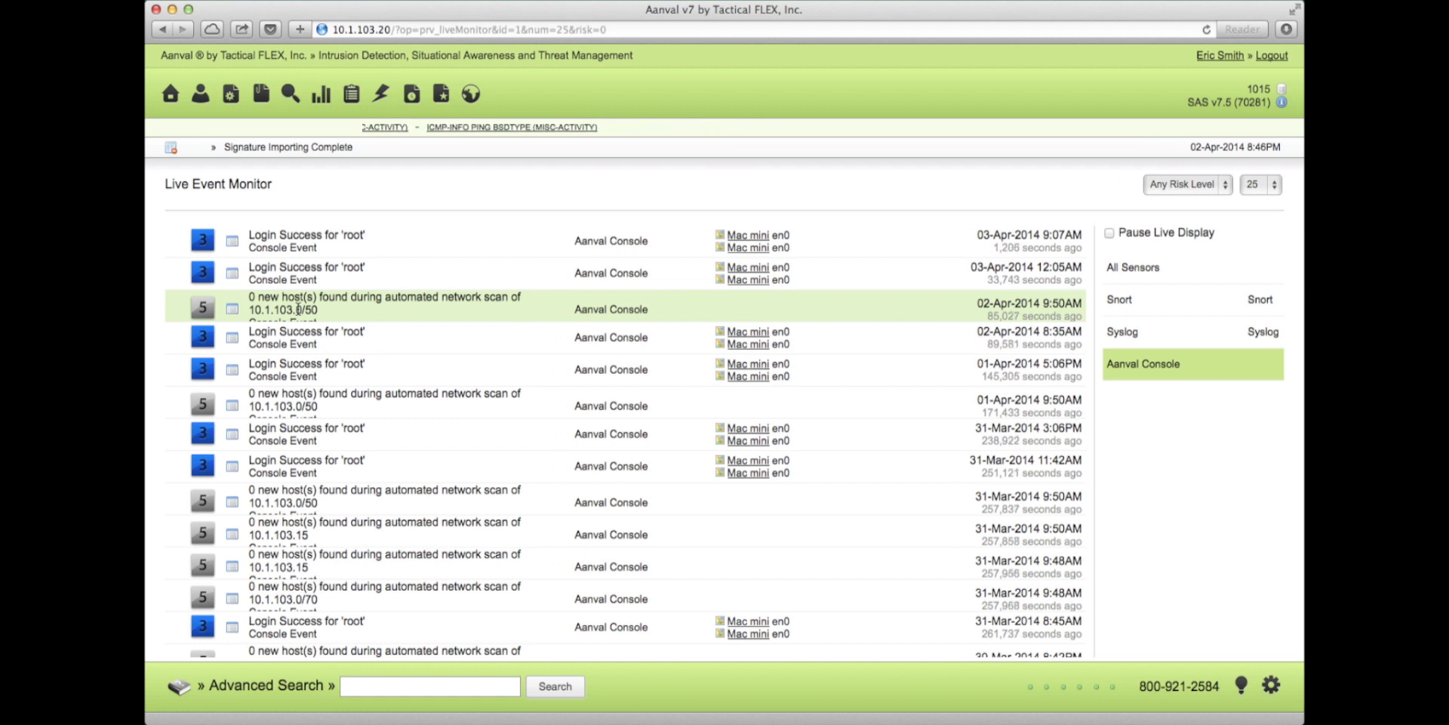
# - Return to the main dashboard and check the device validation marker on a recent ICMP-INFO PING event
pyautogui.click(170, 95)
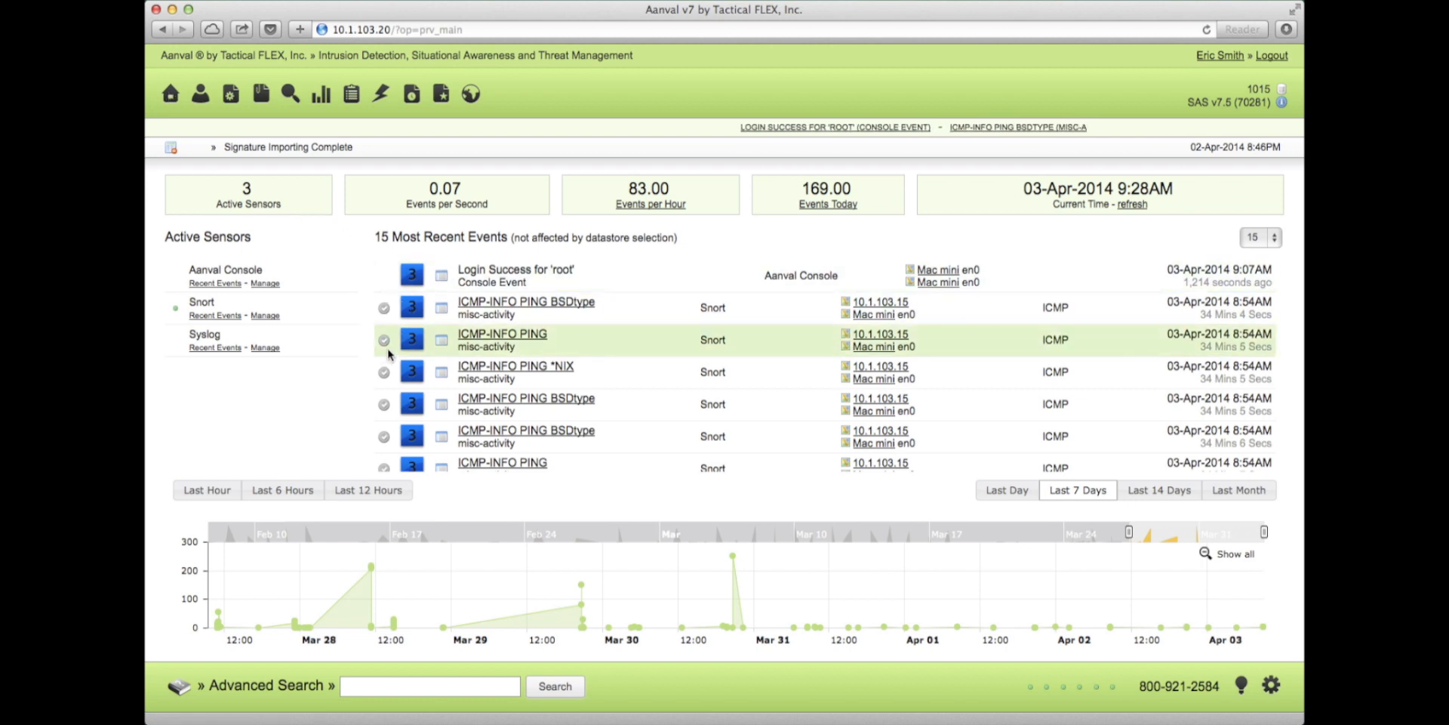
pyautogui.moveTo(383, 347)
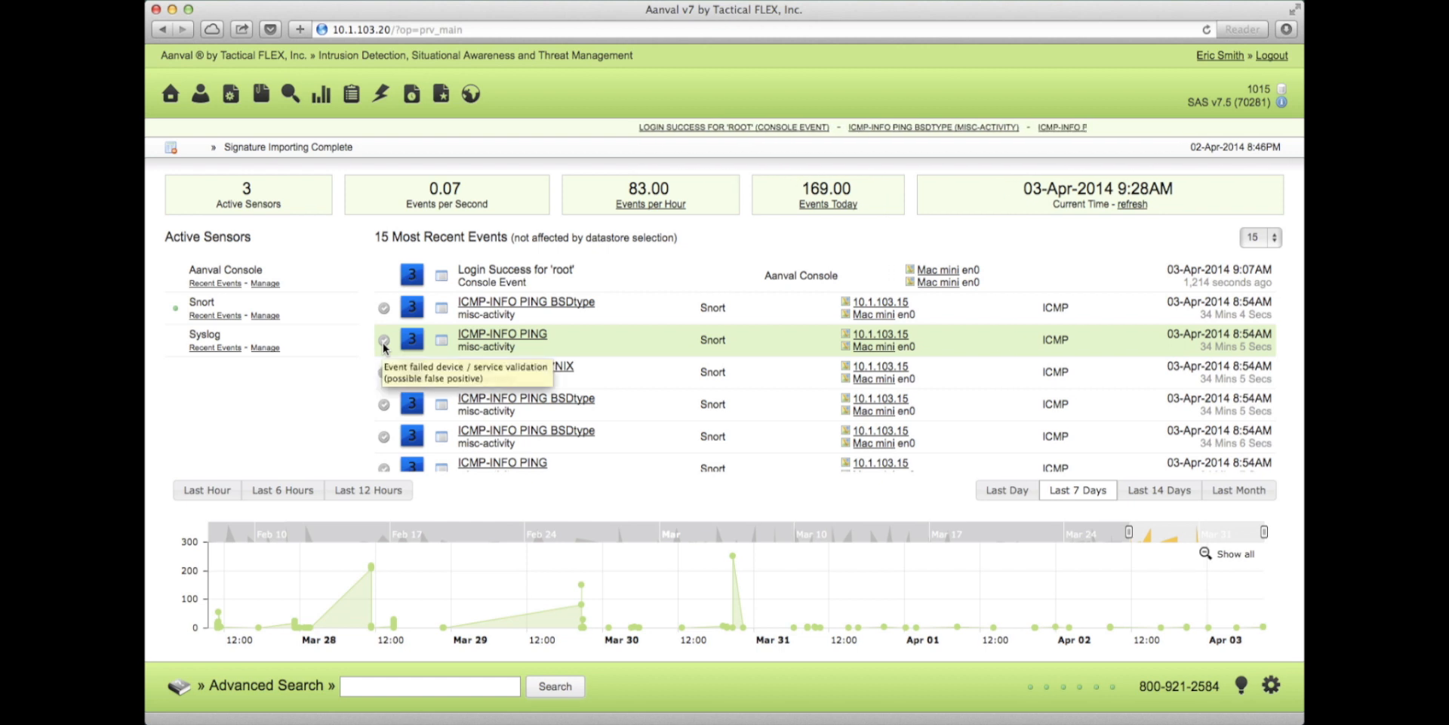